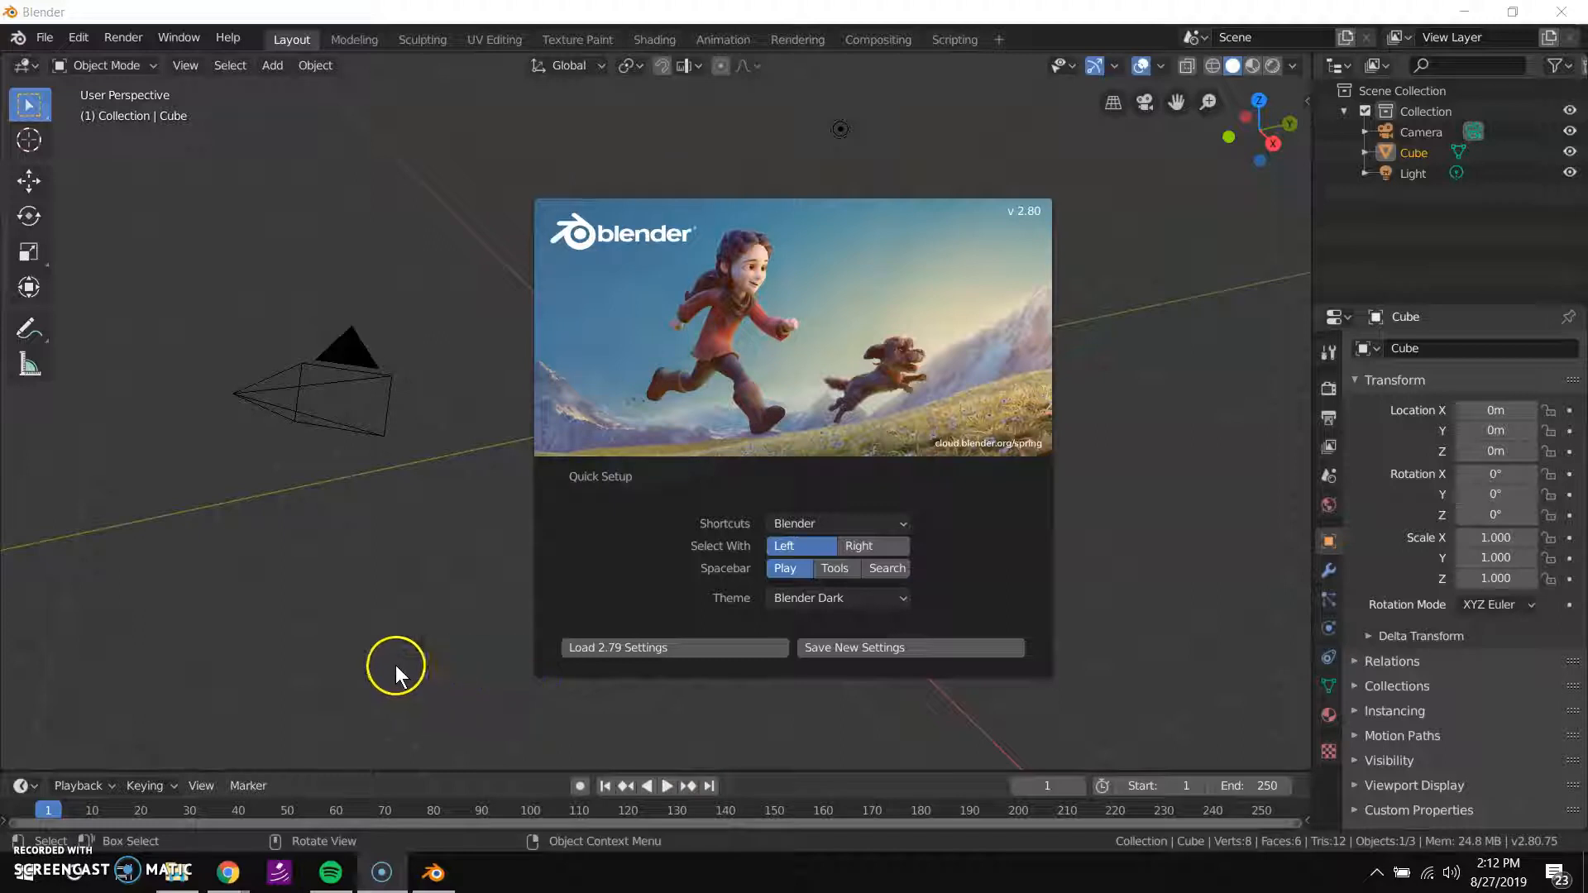
Set the interface theme to Blender Light in the quick setup options.
{"action": "left_click", "coordinate": [520, 468]}
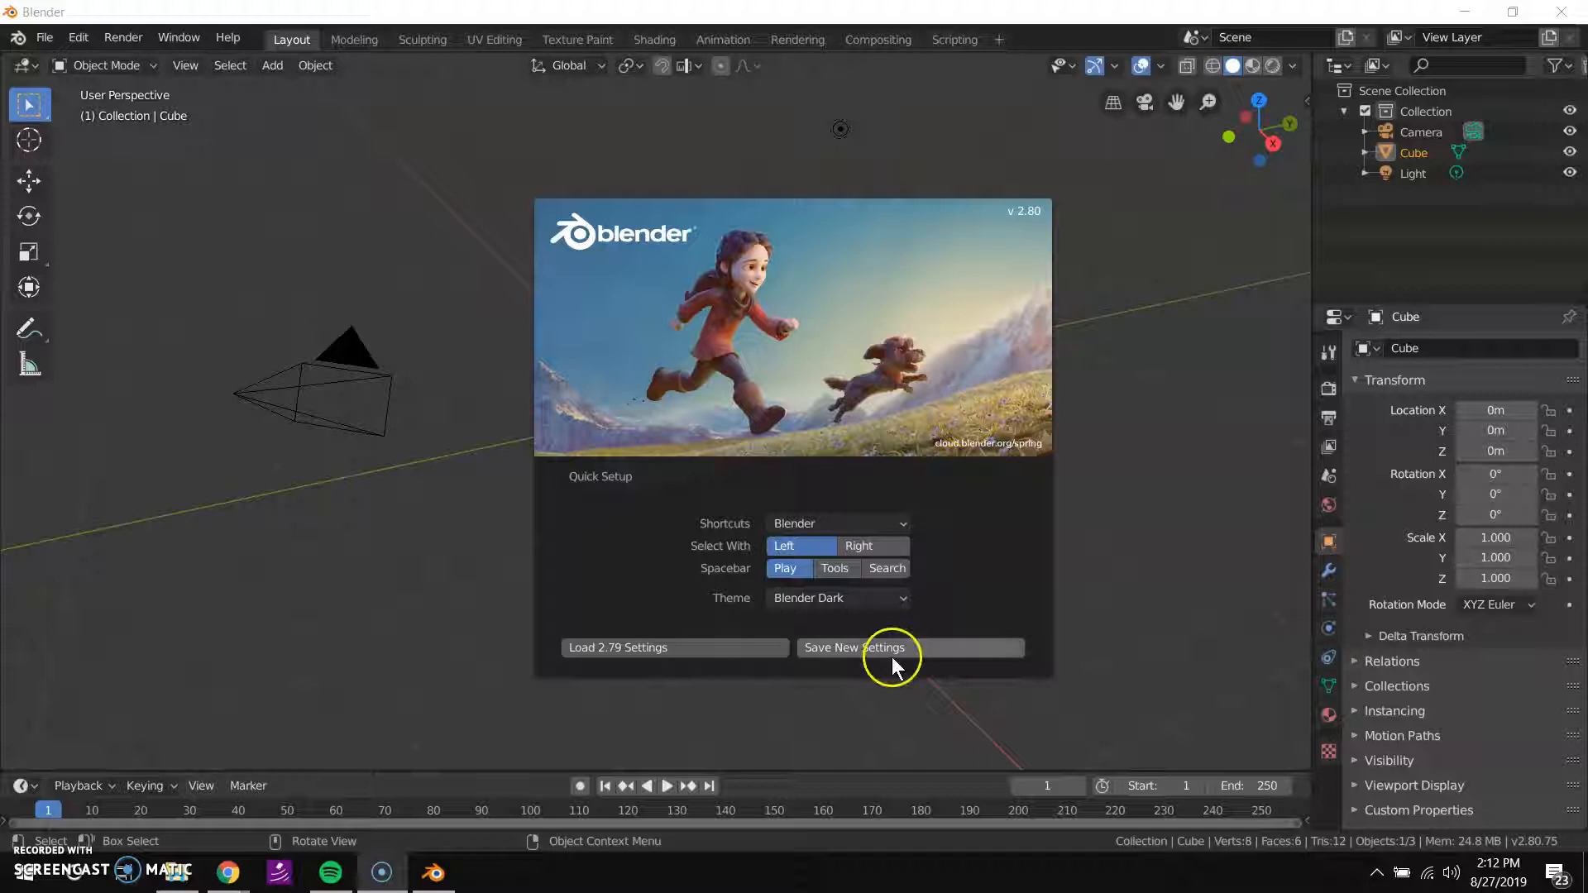
{"action": "left_click", "coordinate": [812, 600]}
{"action": "left_click", "coordinate": [824, 637]}
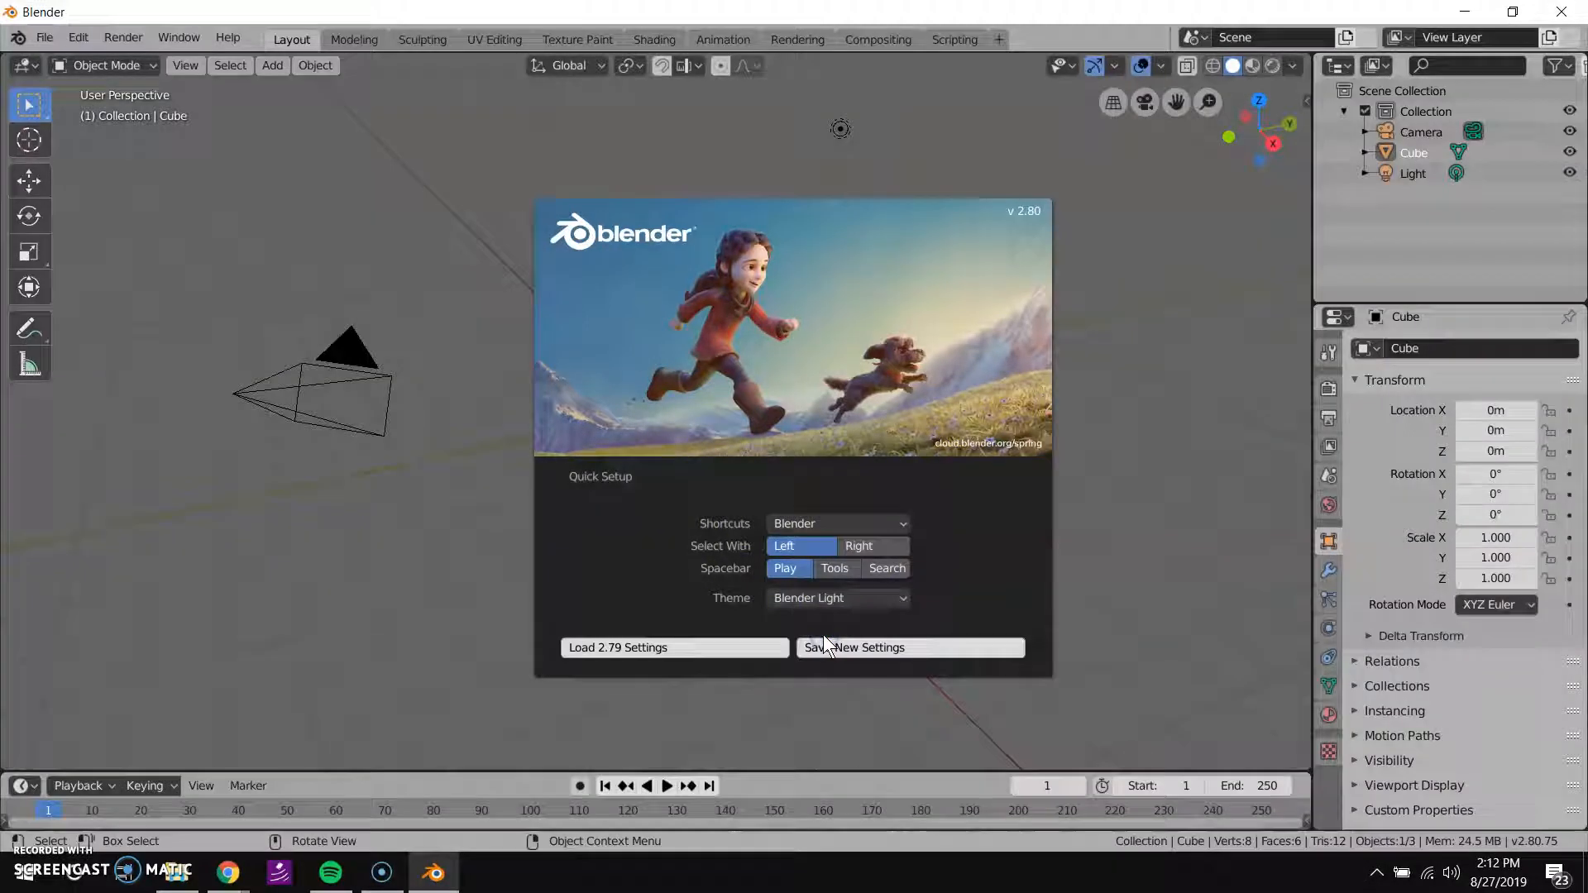
Set the interface theme back to Blender Dark and close the splash screen.
{"action": "left_click", "coordinate": [818, 602]}
{"action": "left_click", "coordinate": [819, 617]}
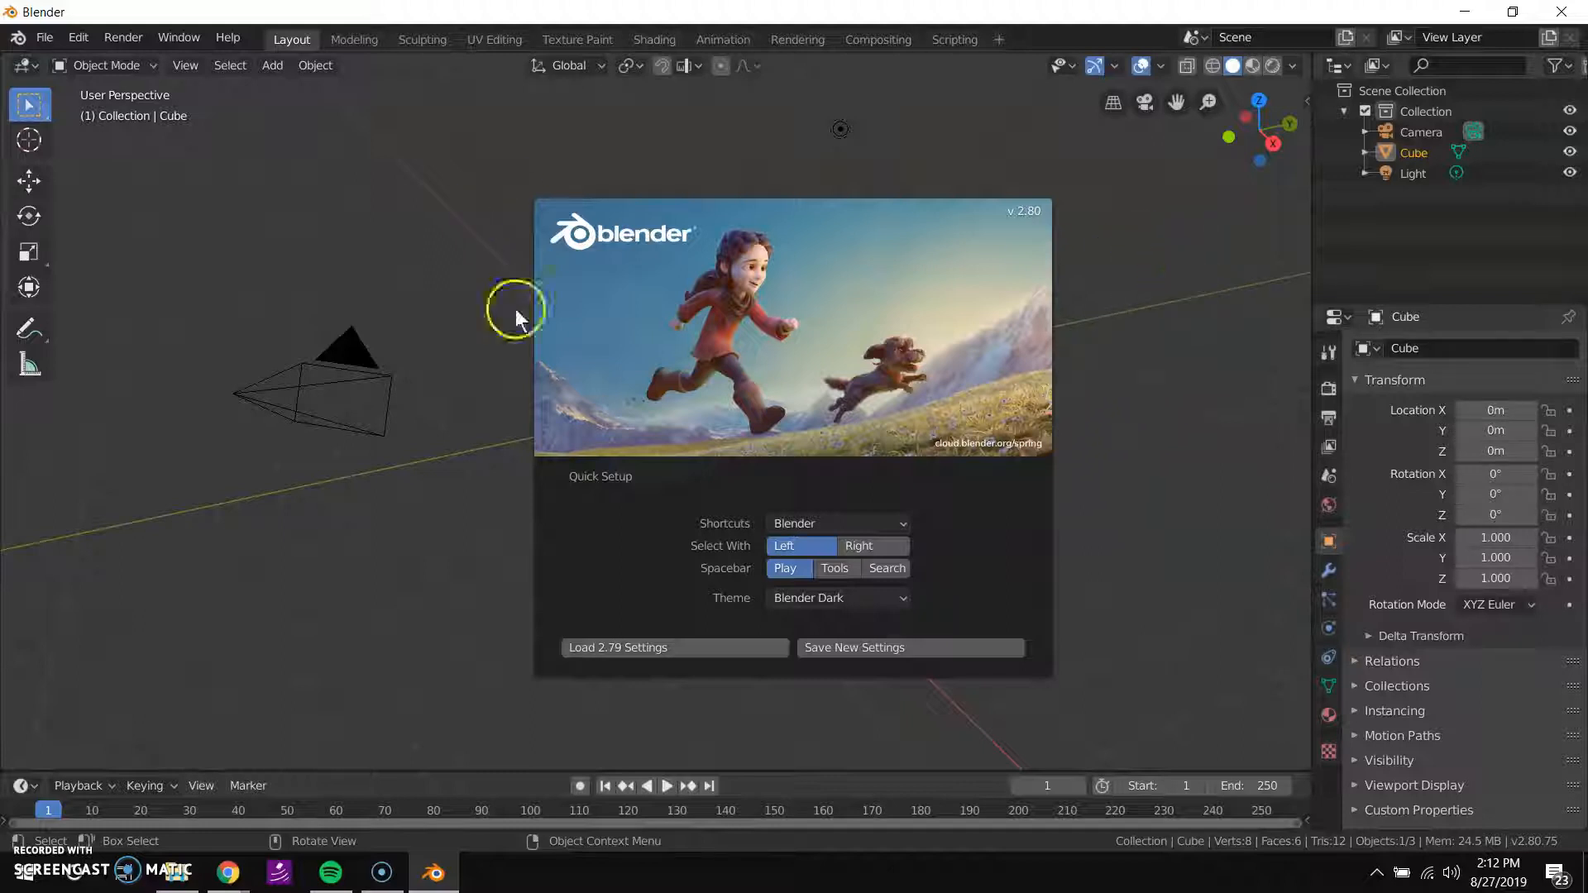
{"action": "left_click", "coordinate": [1152, 318]}
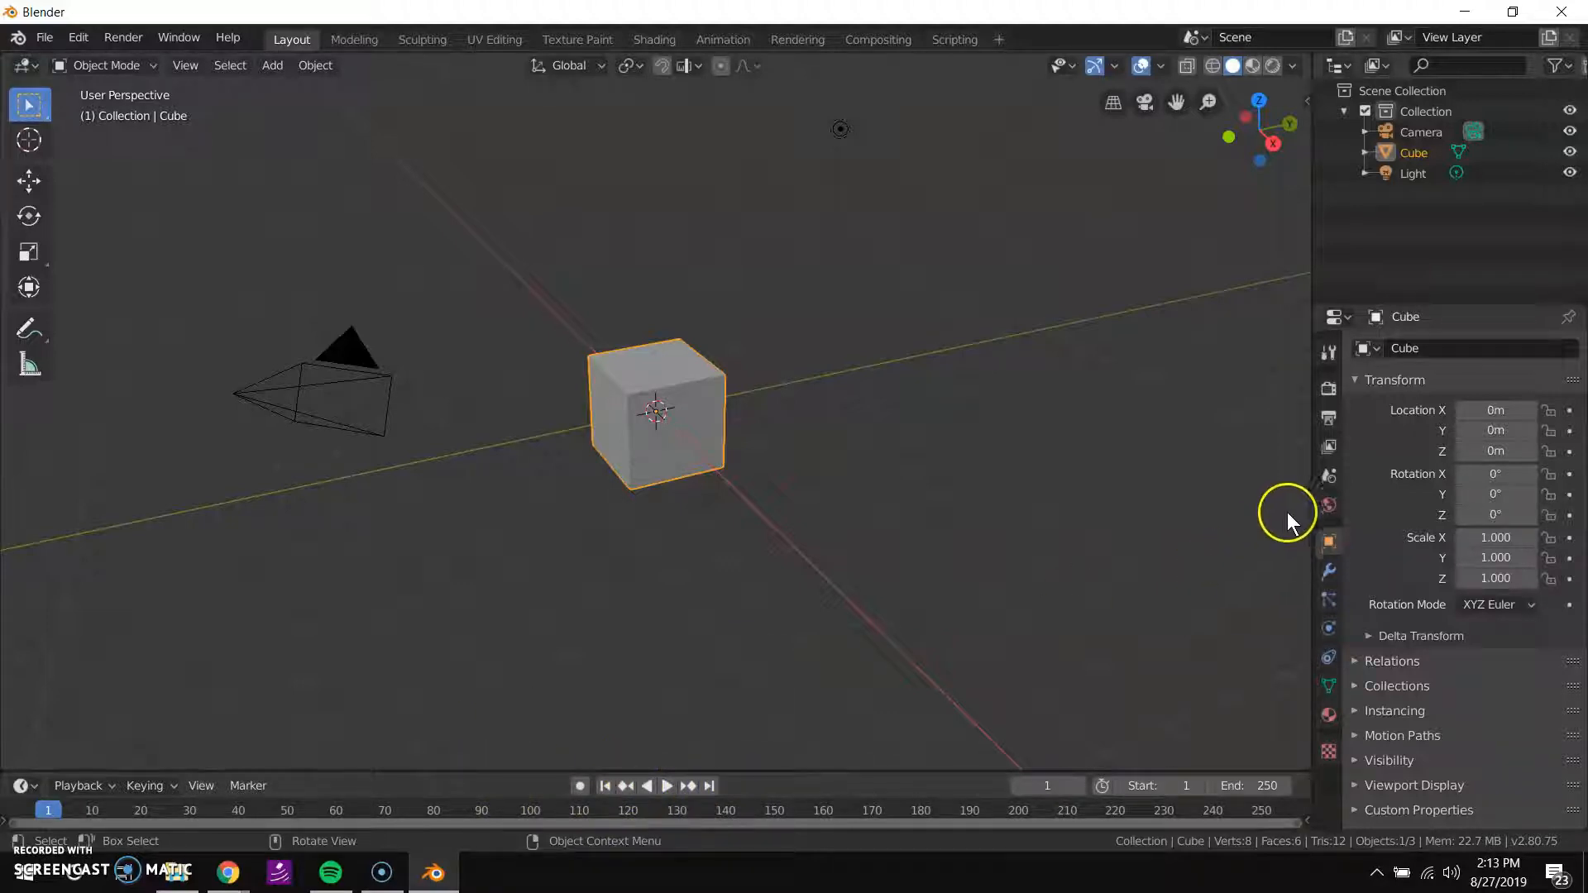
Examine the collection, camera, cube and light entries in the scene hierarchy by selecting them one after another.
{"action": "left_click", "coordinate": [1417, 131]}
{"action": "left_click", "coordinate": [1422, 154]}
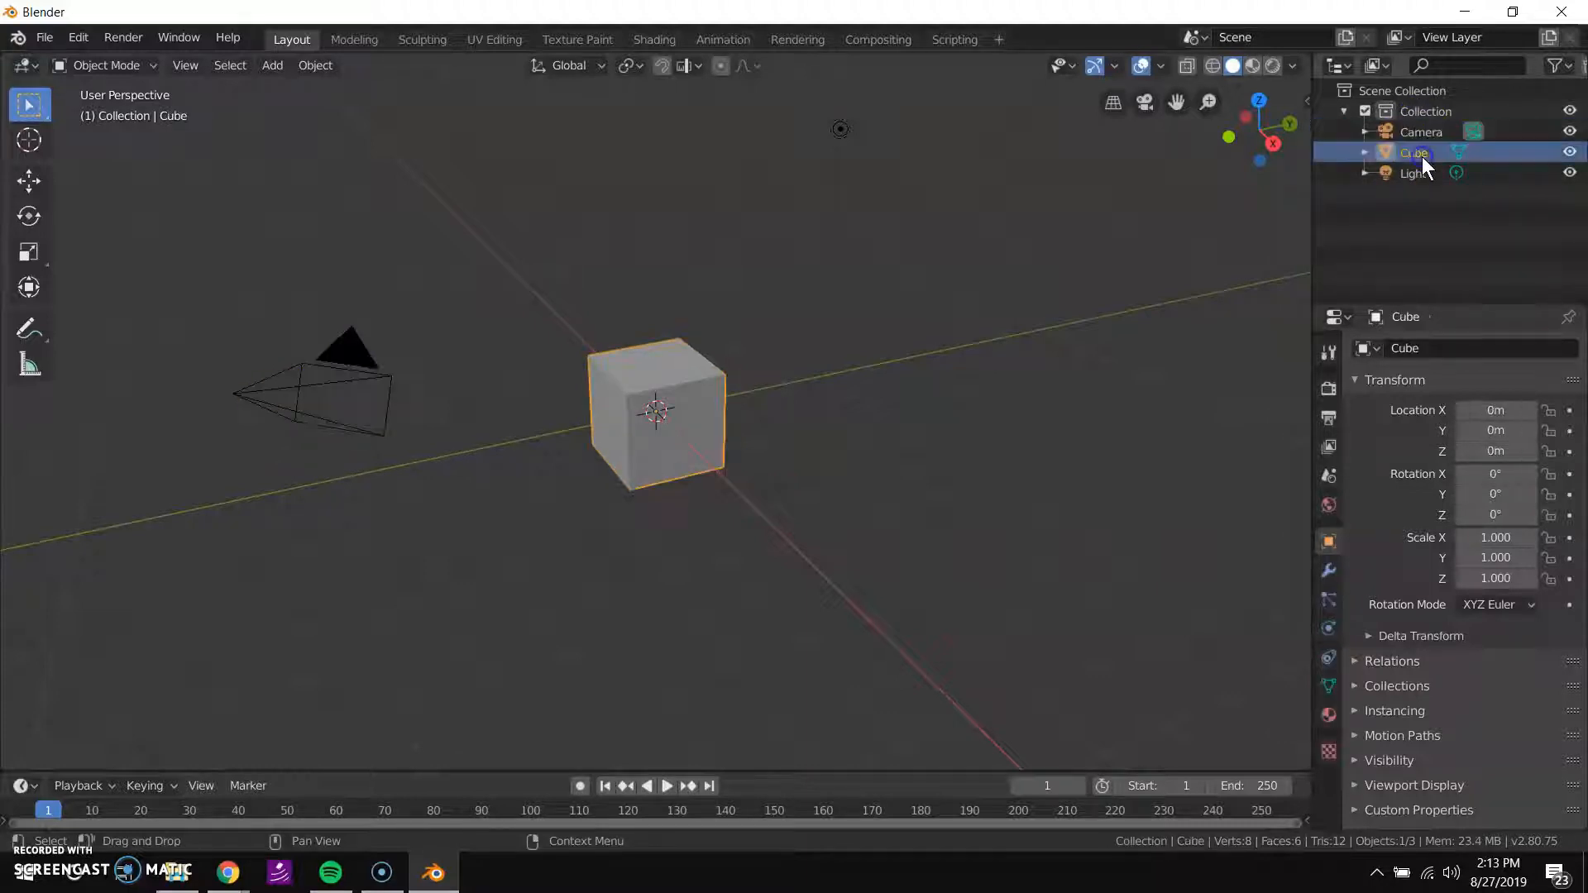
{"action": "left_click", "coordinate": [1421, 180]}
{"action": "left_click", "coordinate": [1413, 145]}
{"action": "left_click", "coordinate": [1411, 130]}
{"action": "left_click", "coordinate": [1414, 154]}
{"action": "left_click", "coordinate": [1416, 173]}
{"action": "left_click", "coordinate": [1412, 153]}
{"action": "left_click", "coordinate": [1413, 112]}
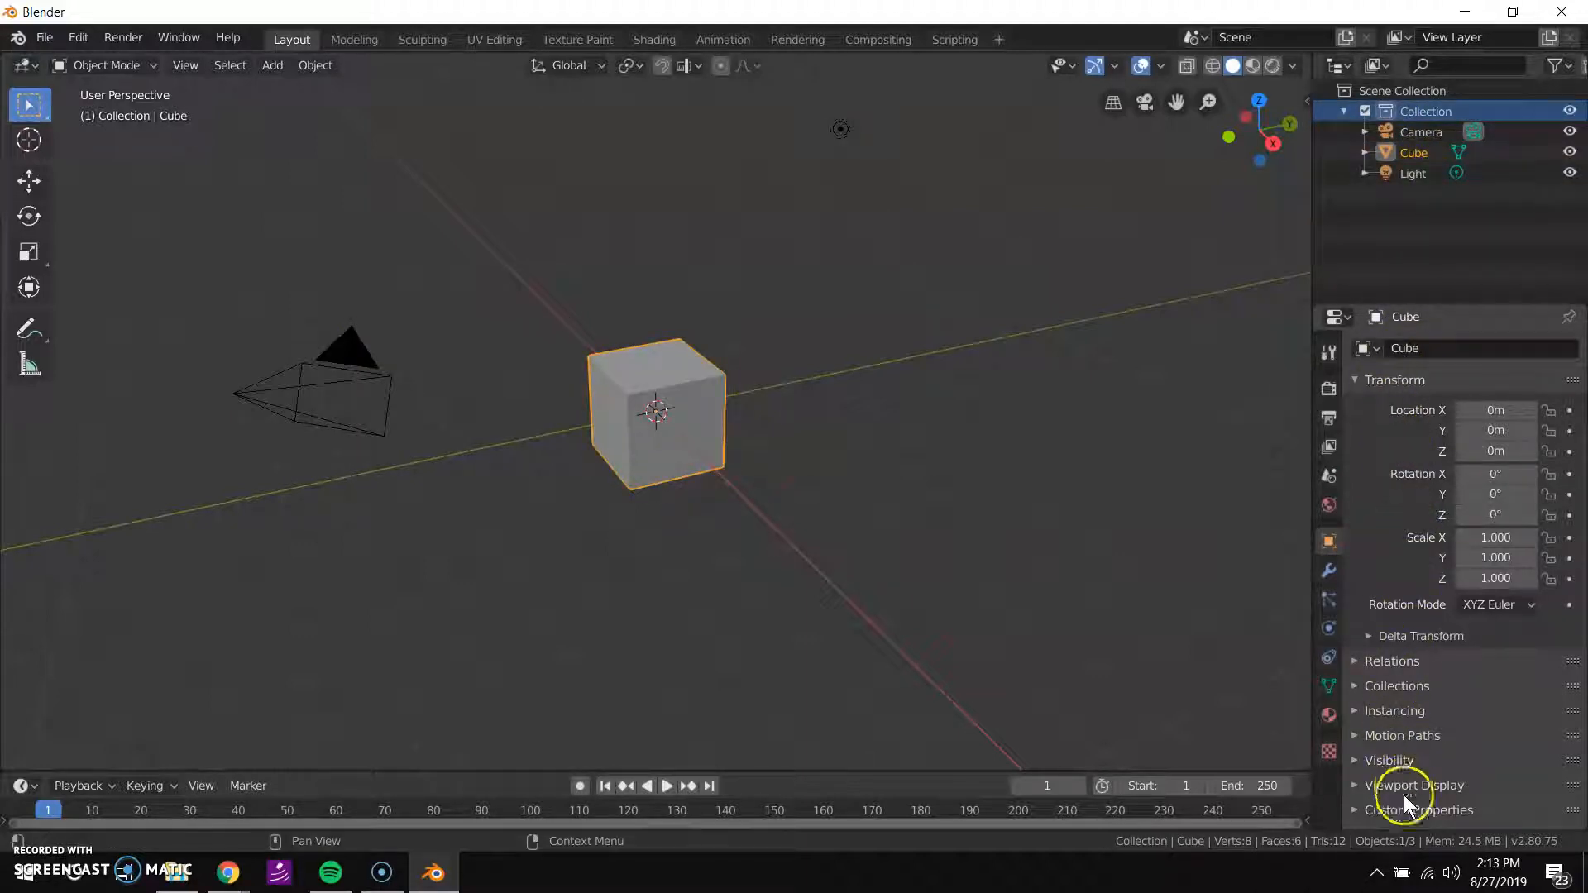
{"action": "left_click", "coordinate": [1406, 138]}
Rename the cube object to Box in its object properties.
{"action": "left_click", "coordinate": [1407, 151]}
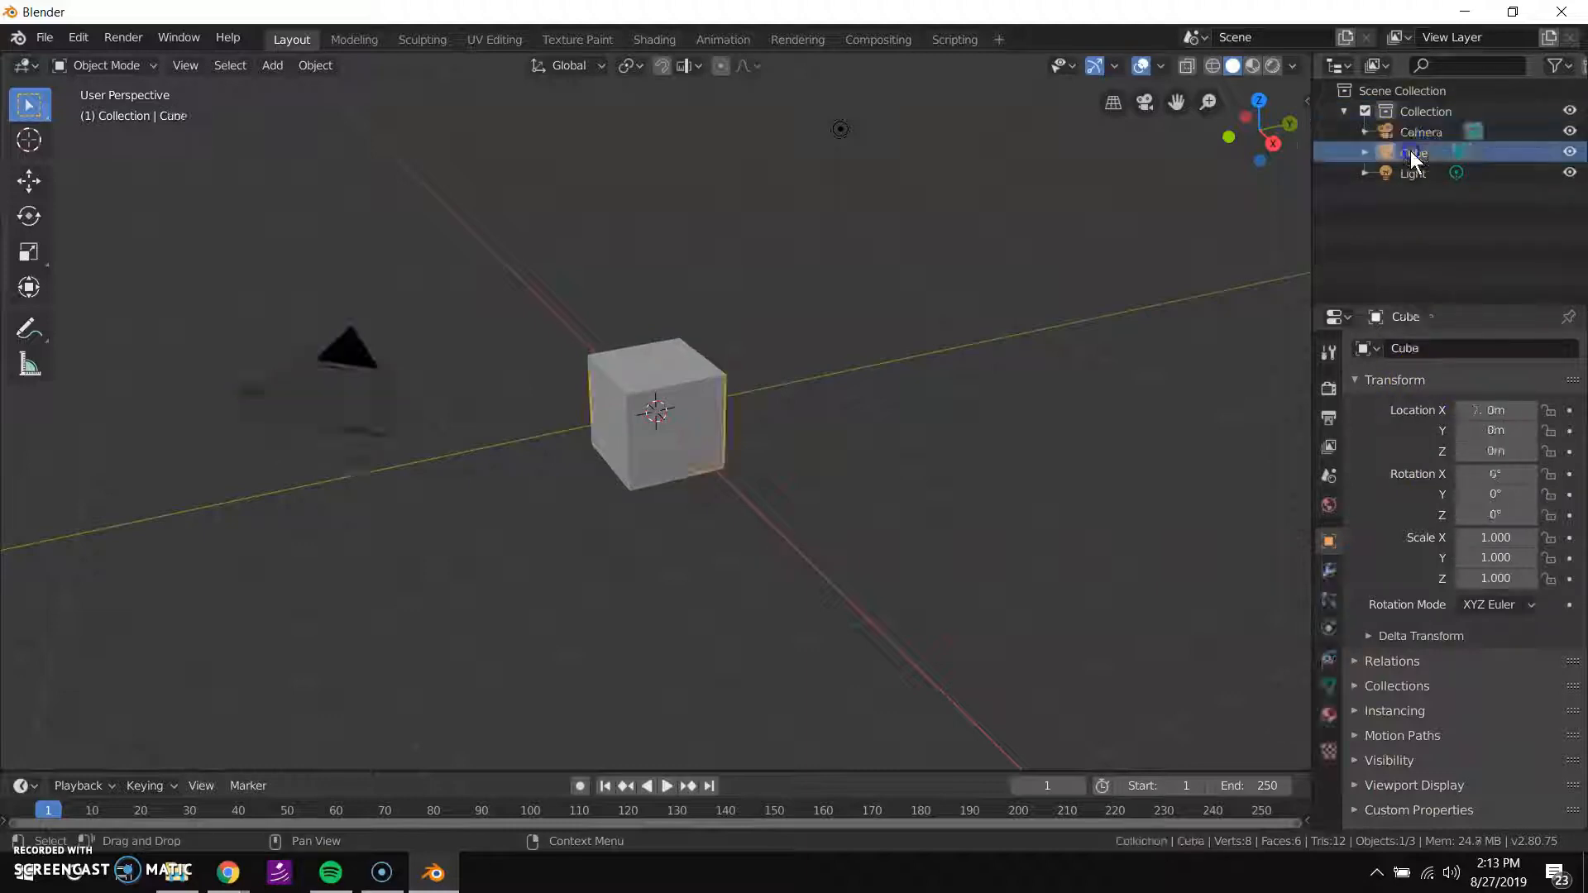
{"action": "left_click", "coordinate": [1418, 348]}
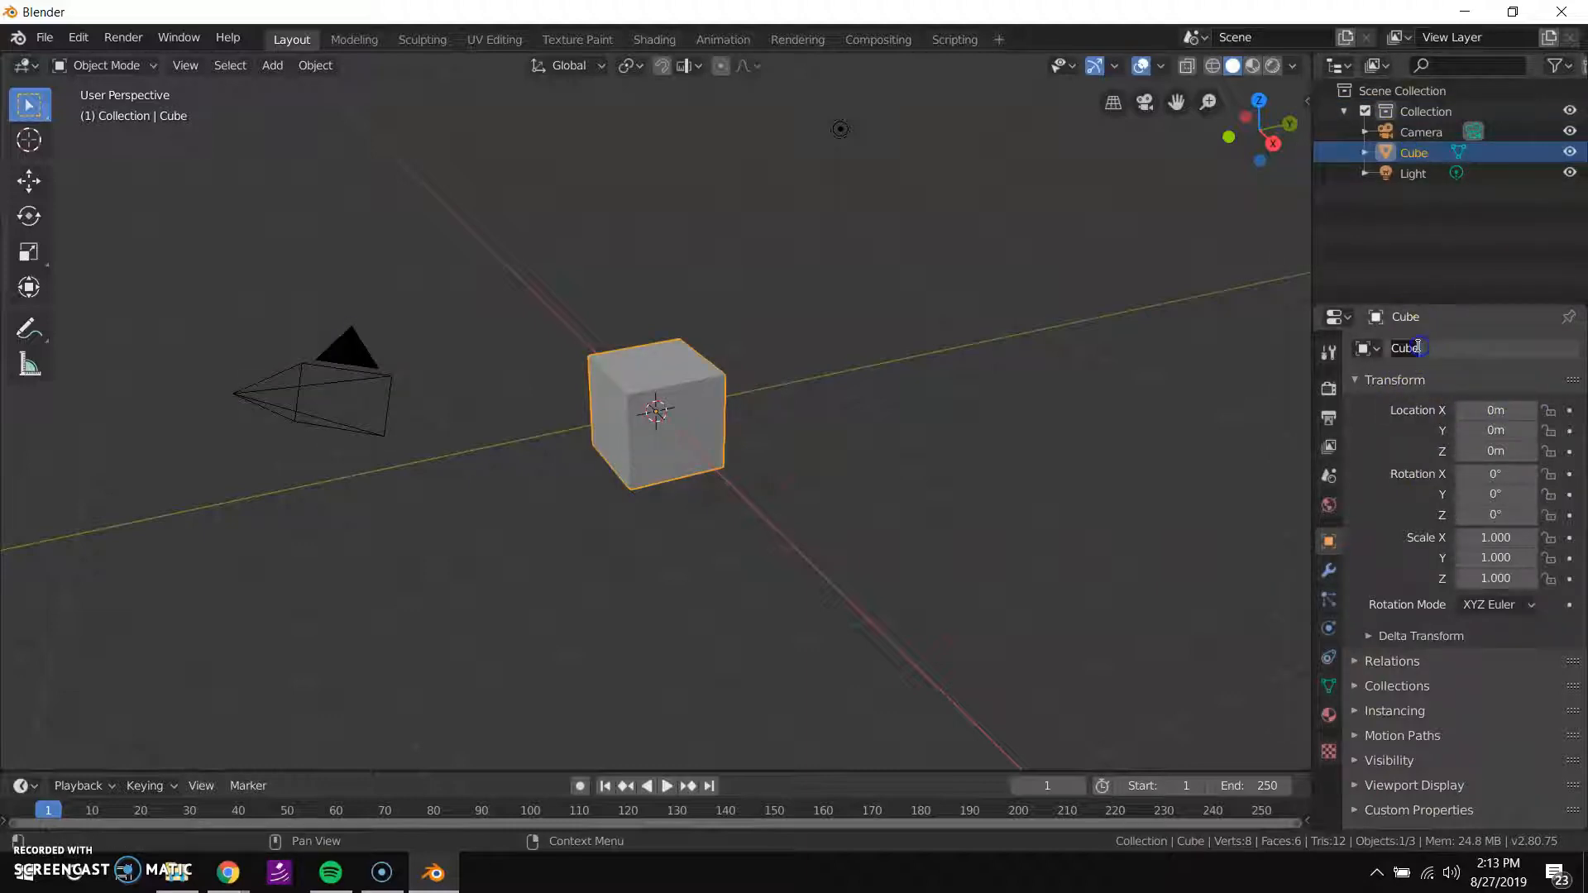
{"action": "type", "text": "Box"}
{"action": "key", "text": "Return"}
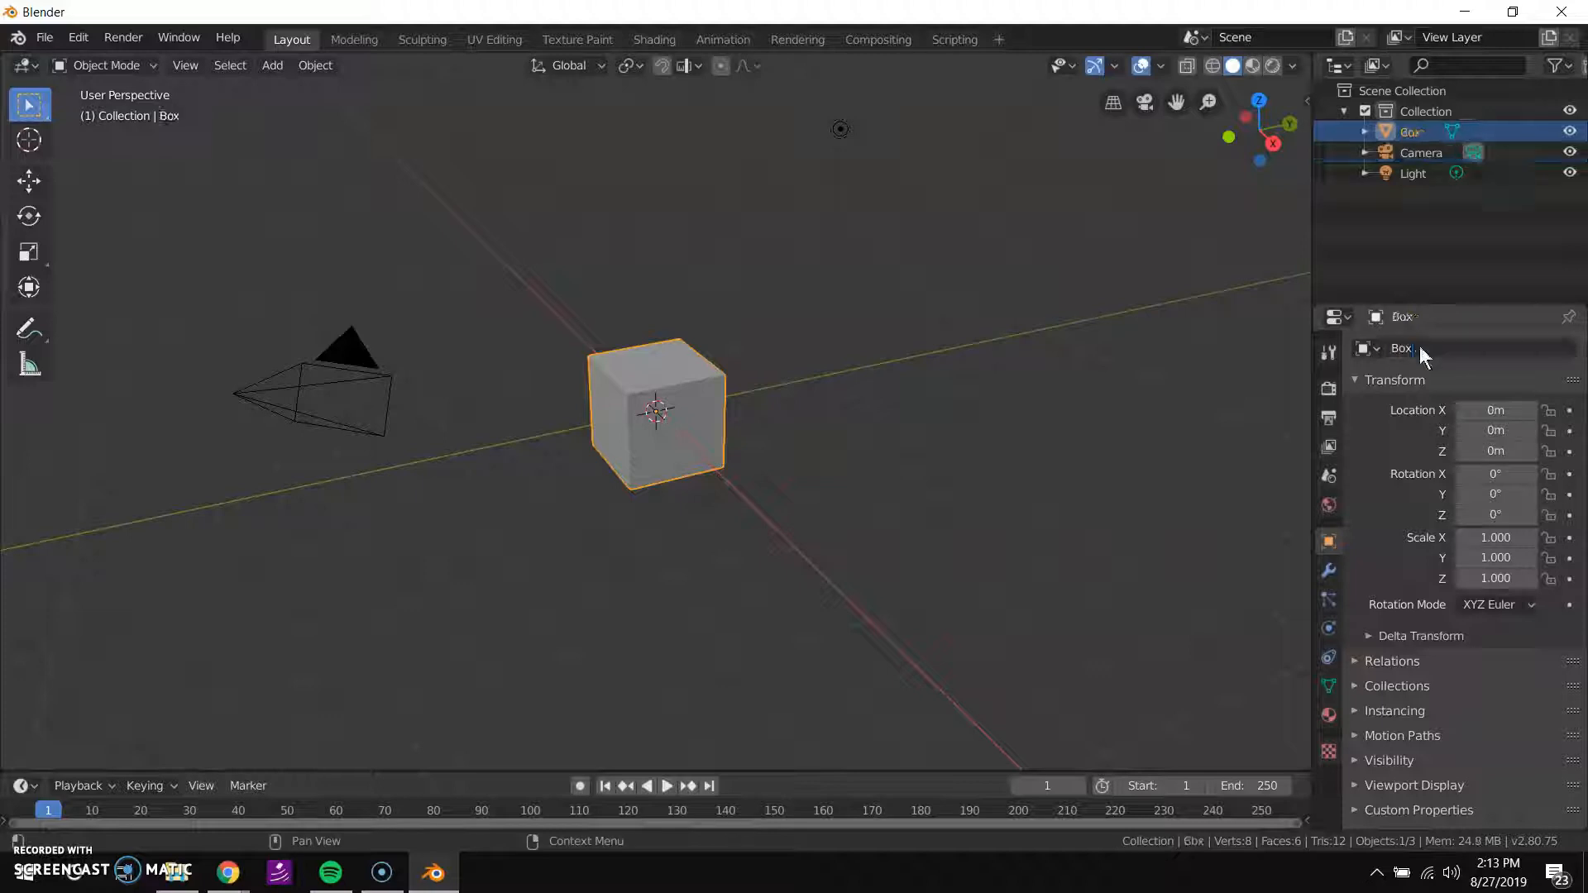
Rename the Box object back to Cube in its object properties.
{"action": "left_click", "coordinate": [1419, 346]}
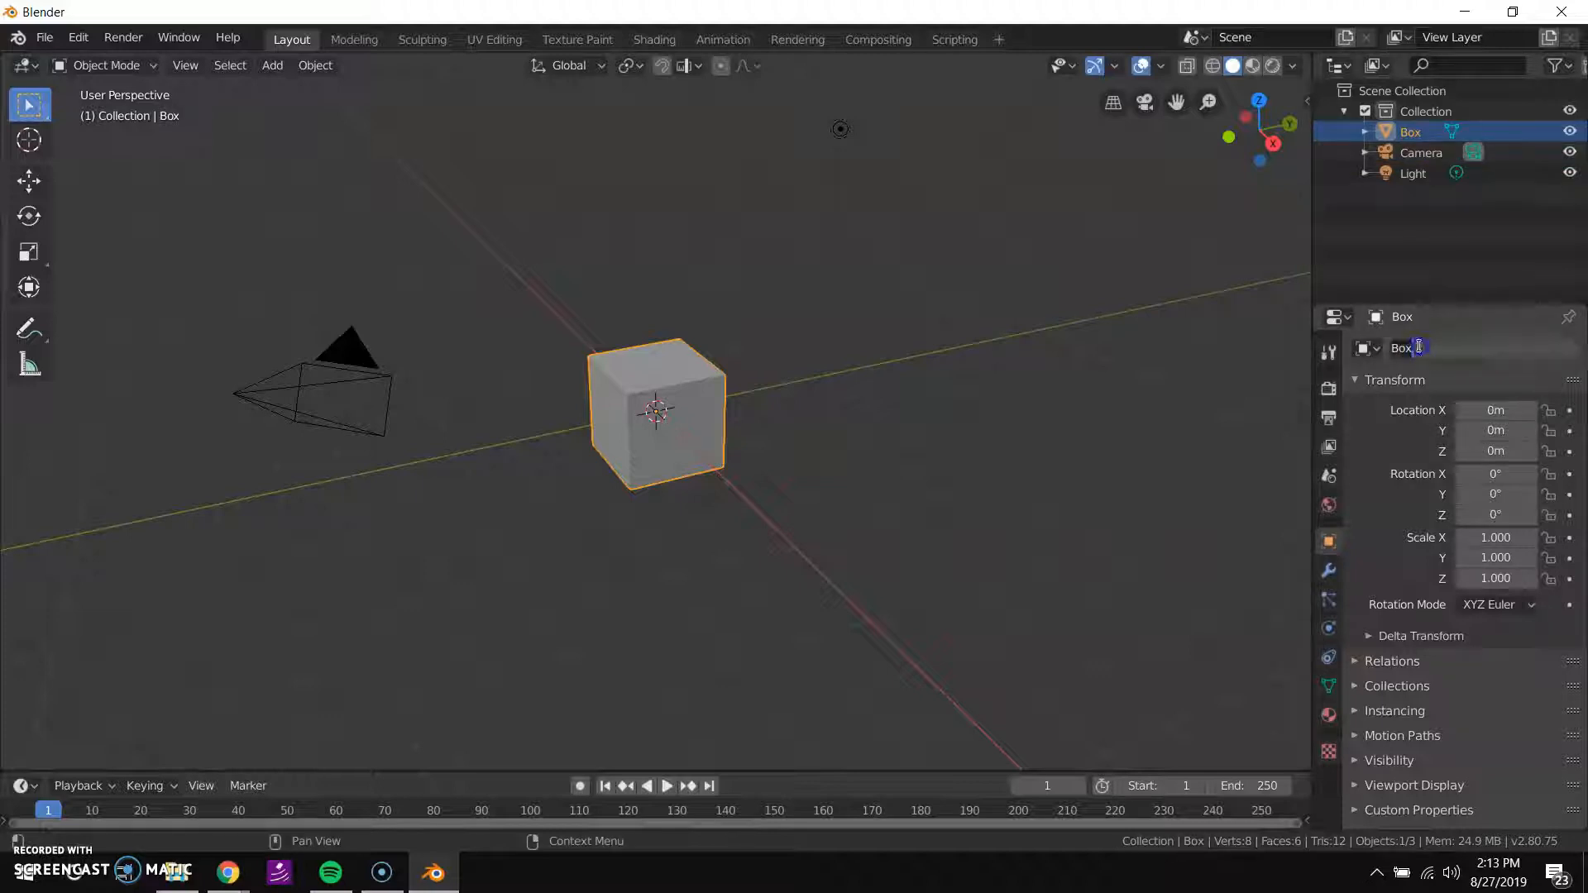
{"action": "type", "text": "Cube"}
{"action": "key", "text": "Return"}
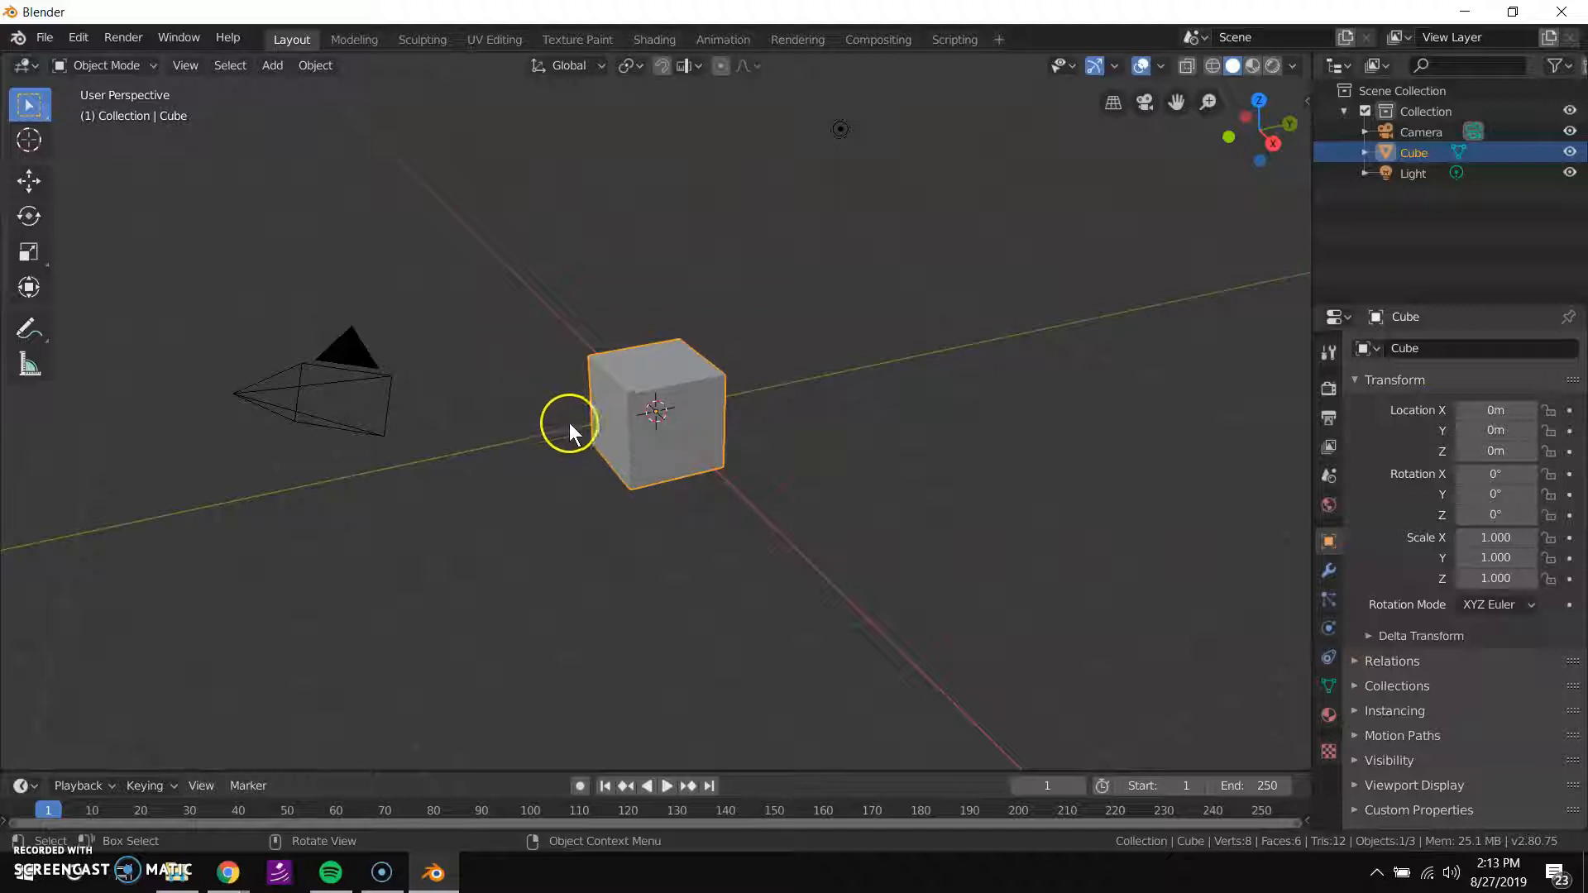
Inspect the default scene around the cube from different angles and distances.
{"action": "middle_click_drag", "start_coordinate": [524, 285], "coordinate": [477, 314]}
{"action": "scroll", "coordinate": [703, 412], "scroll_direction": "up", "scroll_amount": 7}
{"action": "scroll", "coordinate": [703, 412], "scroll_direction": "down", "scroll_amount": 10}
{"action": "scroll", "coordinate": [763, 422], "scroll_direction": "up", "scroll_amount": 6}
{"action": "scroll", "coordinate": [762, 420], "scroll_direction": "down", "scroll_amount": 5}
{"action": "scroll", "coordinate": [676, 414], "scroll_direction": "up", "scroll_amount": 2}
{"action": "scroll", "coordinate": [677, 412], "scroll_direction": "down", "scroll_amount": 3}
{"action": "middle_click_drag", "start_coordinate": [676, 412], "coordinate": [804, 395]}
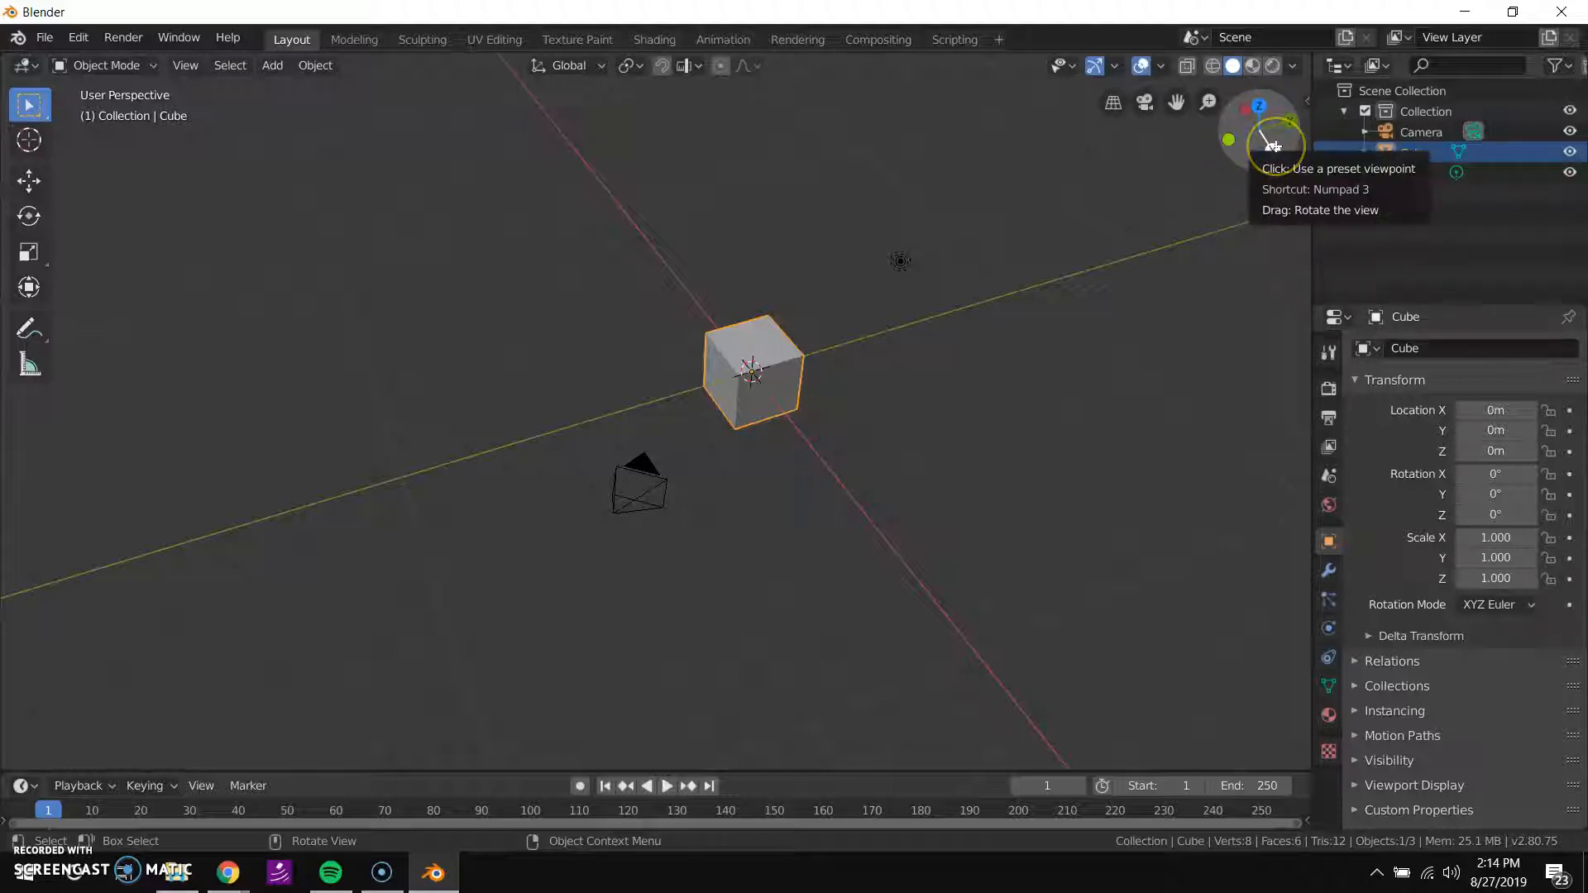
Examine the cube from the top and right preset viewpoints, and return to an angled perspective view.
{"action": "left_click", "coordinate": [1259, 106]}
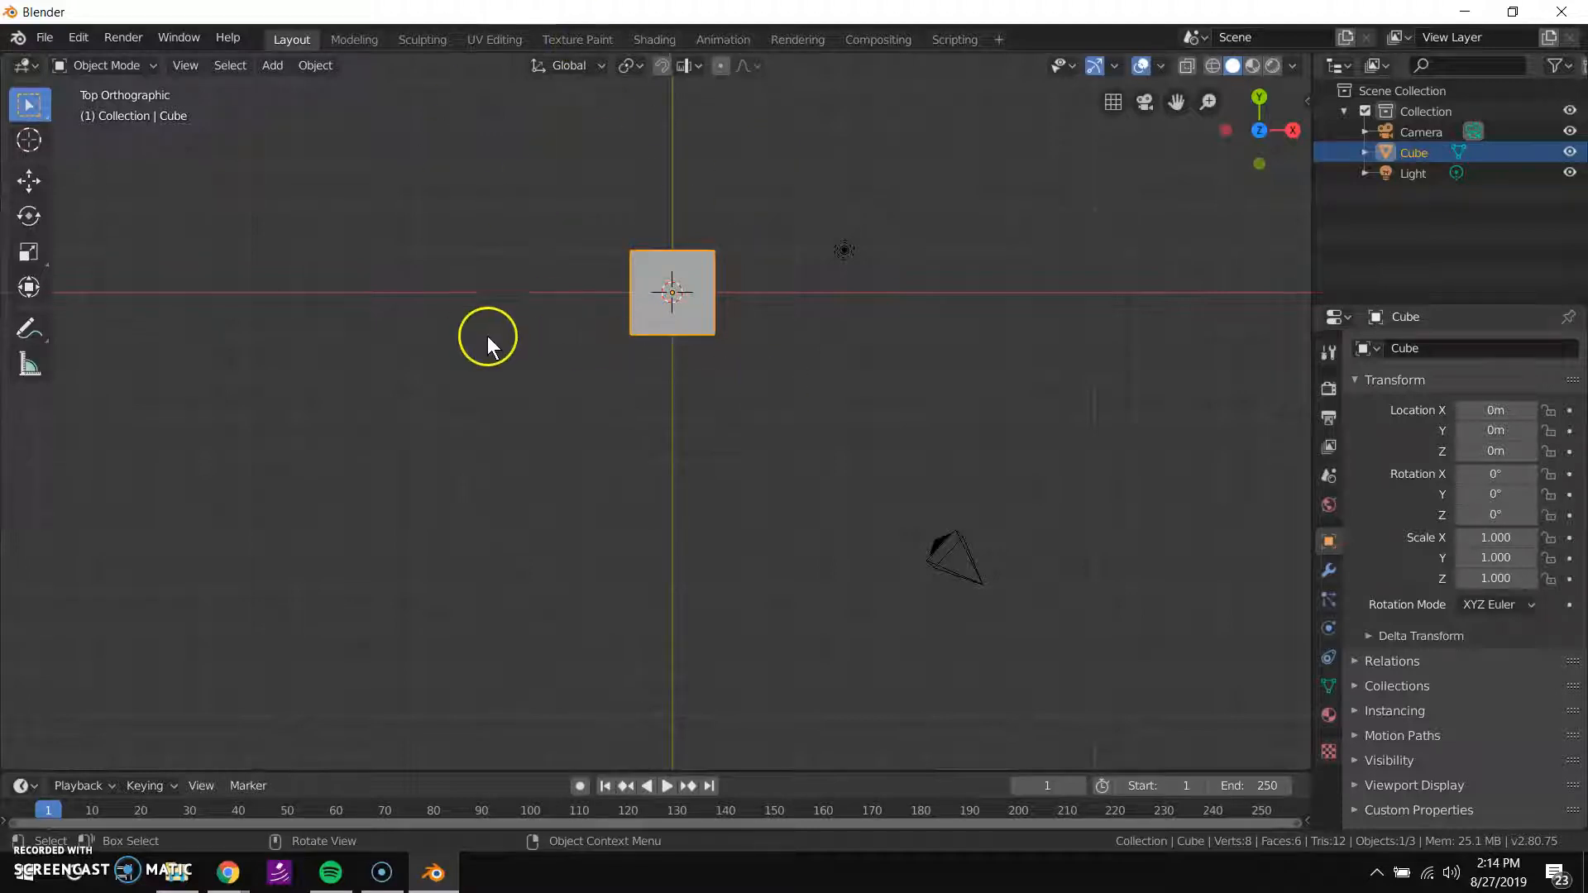
{"action": "scroll", "coordinate": [739, 265], "scroll_direction": "down", "scroll_amount": 3}
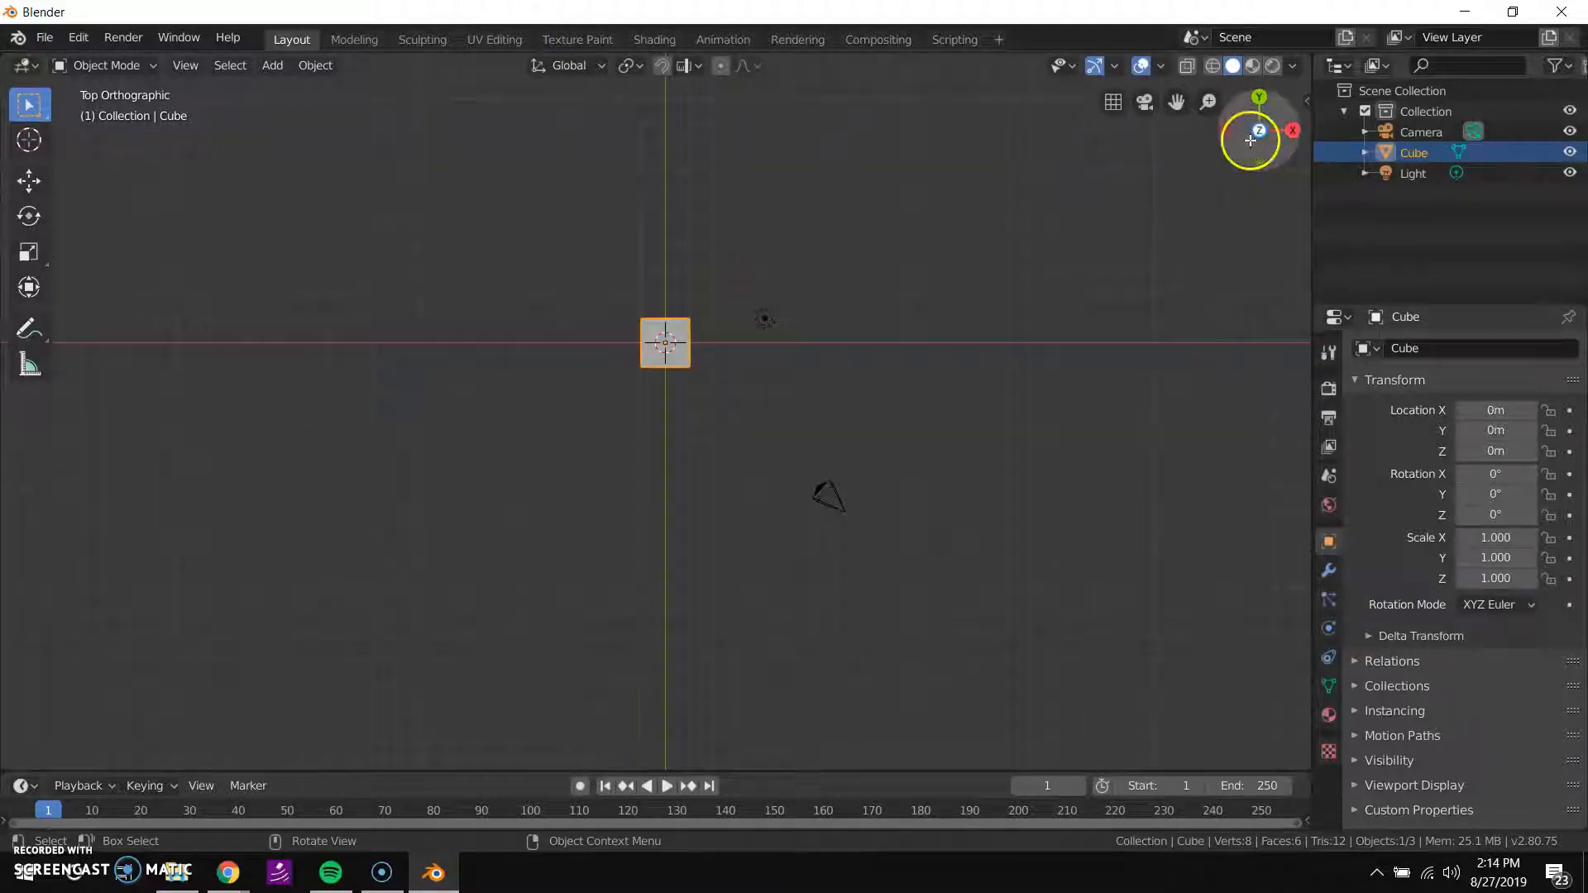
{"action": "left_click", "coordinate": [1293, 130]}
{"action": "scroll", "coordinate": [839, 311], "scroll_direction": "up", "scroll_amount": 5}
{"action": "scroll", "coordinate": [839, 311], "scroll_direction": "down", "scroll_amount": 5}
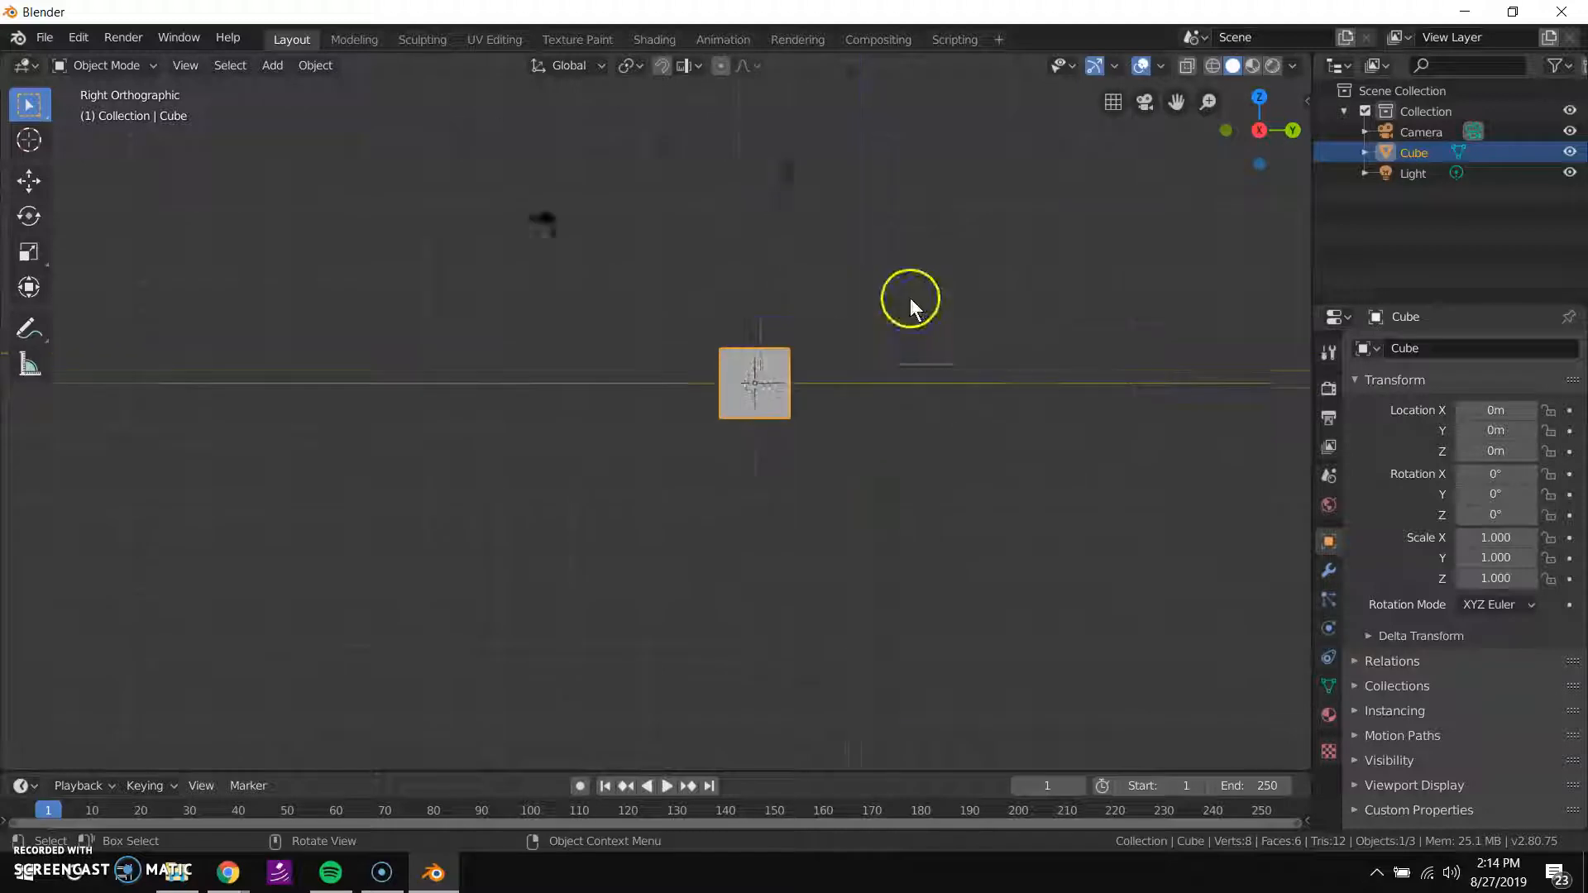
{"action": "left_click", "coordinate": [1291, 131]}
{"action": "left_click_drag", "start_coordinate": [1263, 99], "coordinate": [1123, 294]}
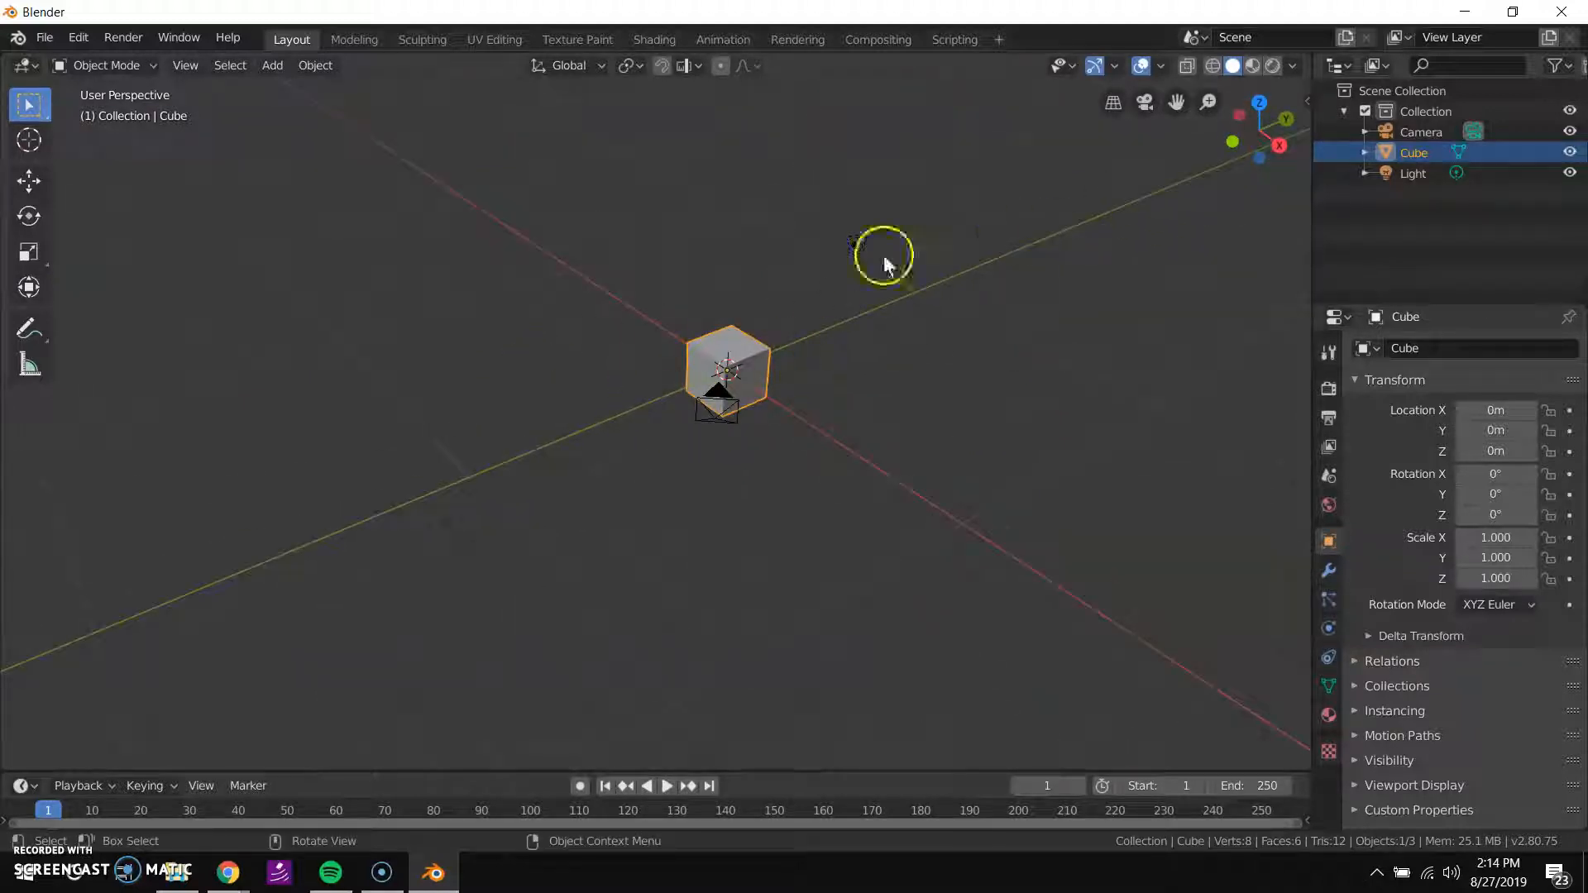
{"action": "middle_click_drag", "start_coordinate": [965, 202], "coordinate": [894, 250]}
{"action": "middle_click_drag", "start_coordinate": [766, 385], "coordinate": [836, 364]}
{"action": "scroll", "coordinate": [791, 351], "scroll_direction": "up", "scroll_amount": 2}
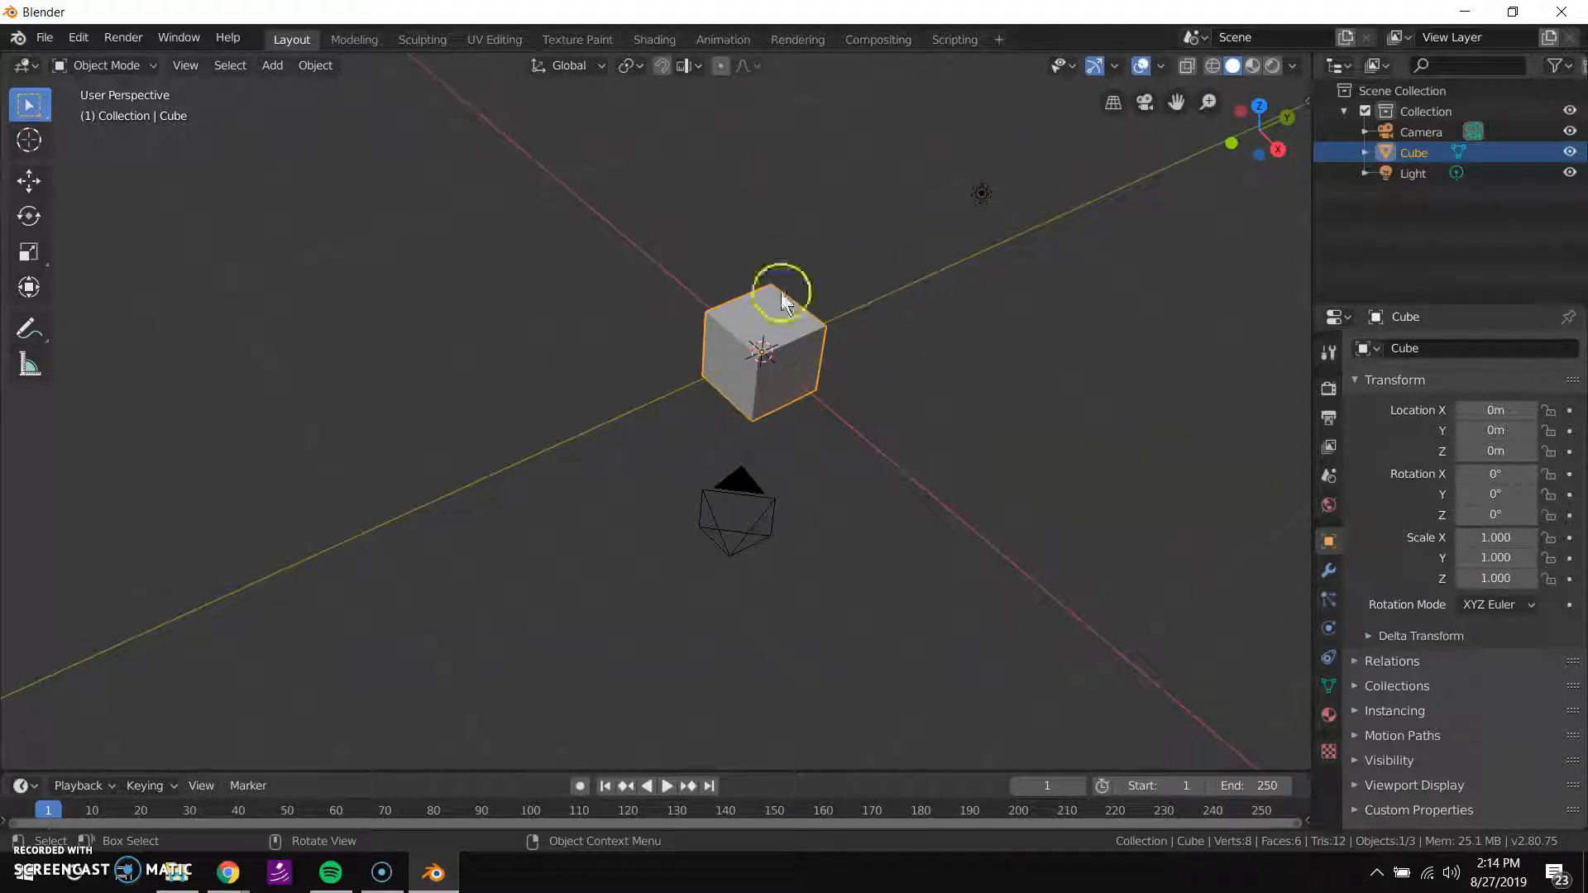
{"action": "middle_click_drag", "start_coordinate": [935, 493], "coordinate": [905, 463]}
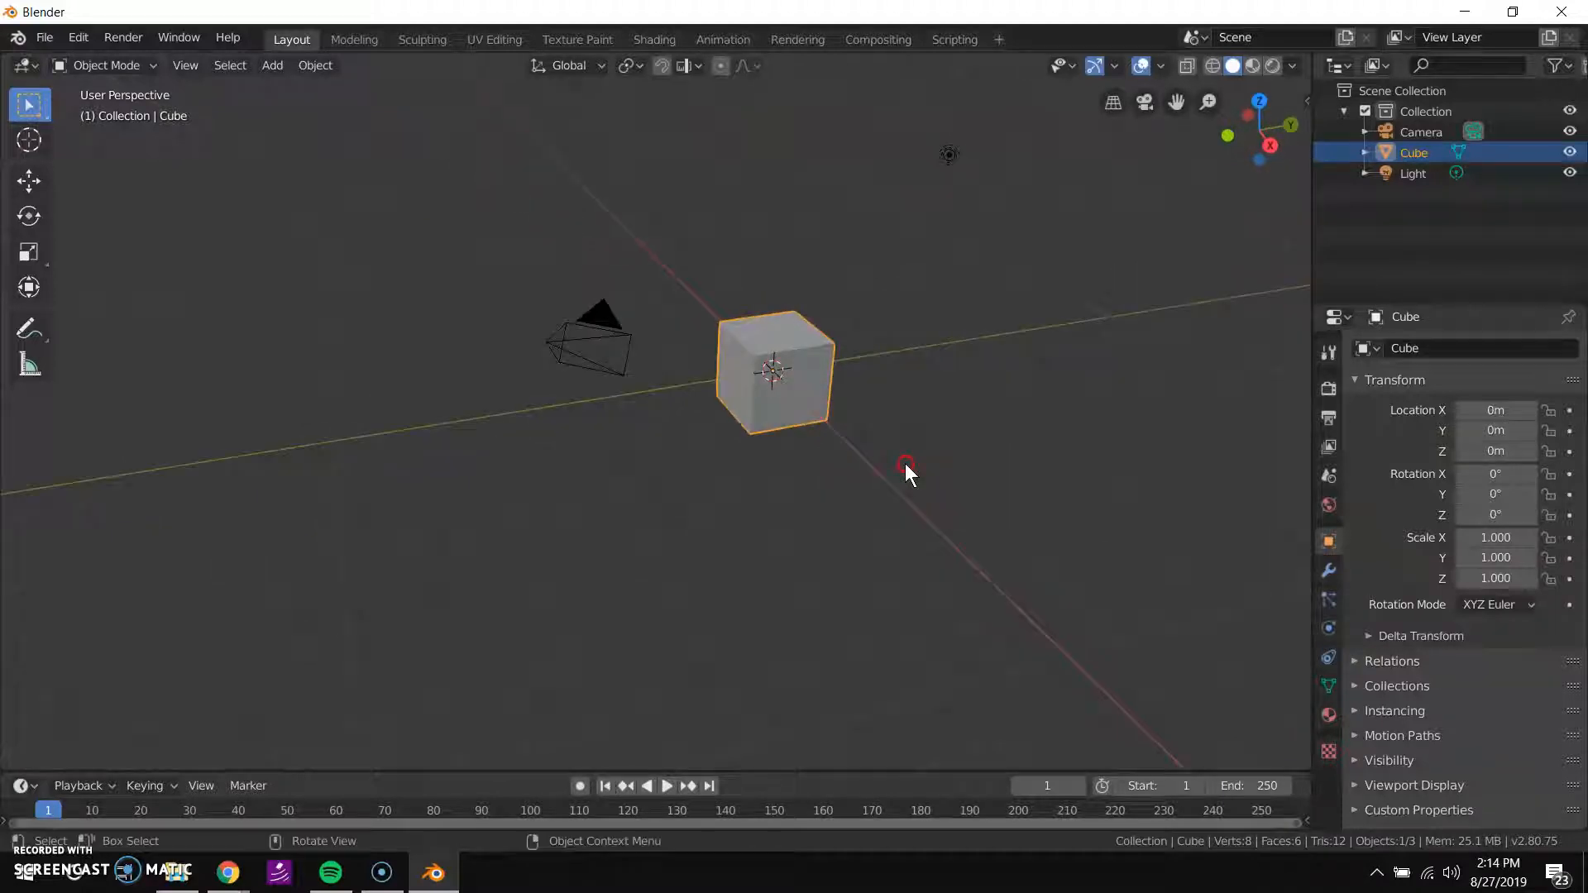
Compare the single cube in orthographic and perspective projection.
{"action": "left_click", "coordinate": [1109, 108]}
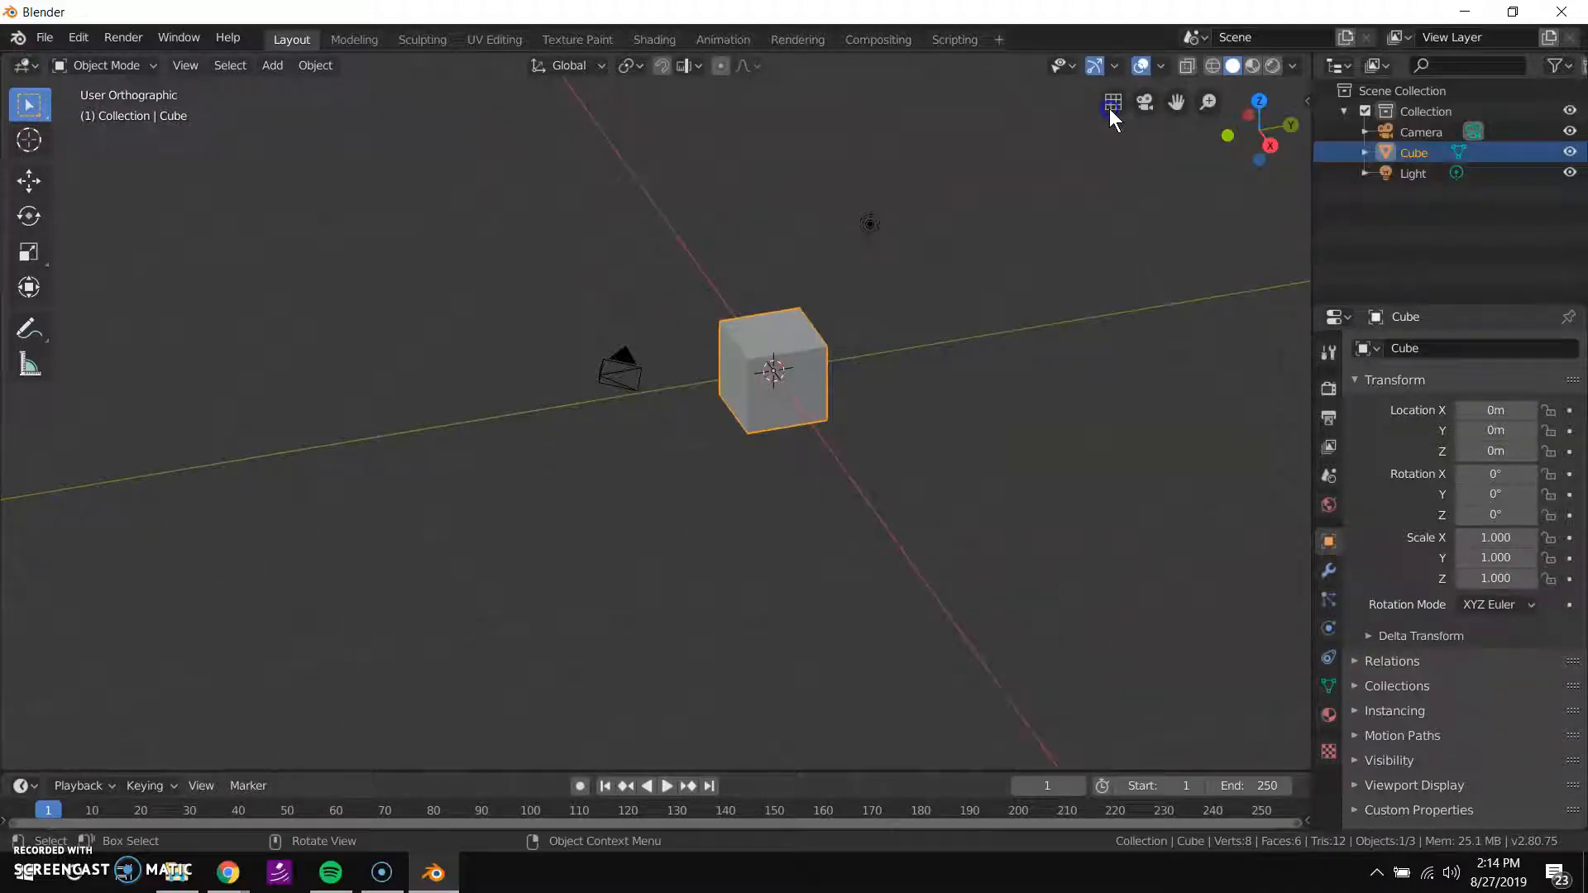
{"action": "middle_click_drag", "start_coordinate": [1020, 157], "coordinate": [785, 390]}
{"action": "left_click", "coordinate": [1112, 105]}
Duplicate the cube along the X axis, placing the copy at about X -3.53 m.
{"action": "right_click", "coordinate": [801, 364]}
{"action": "left_click", "coordinate": [796, 324]}
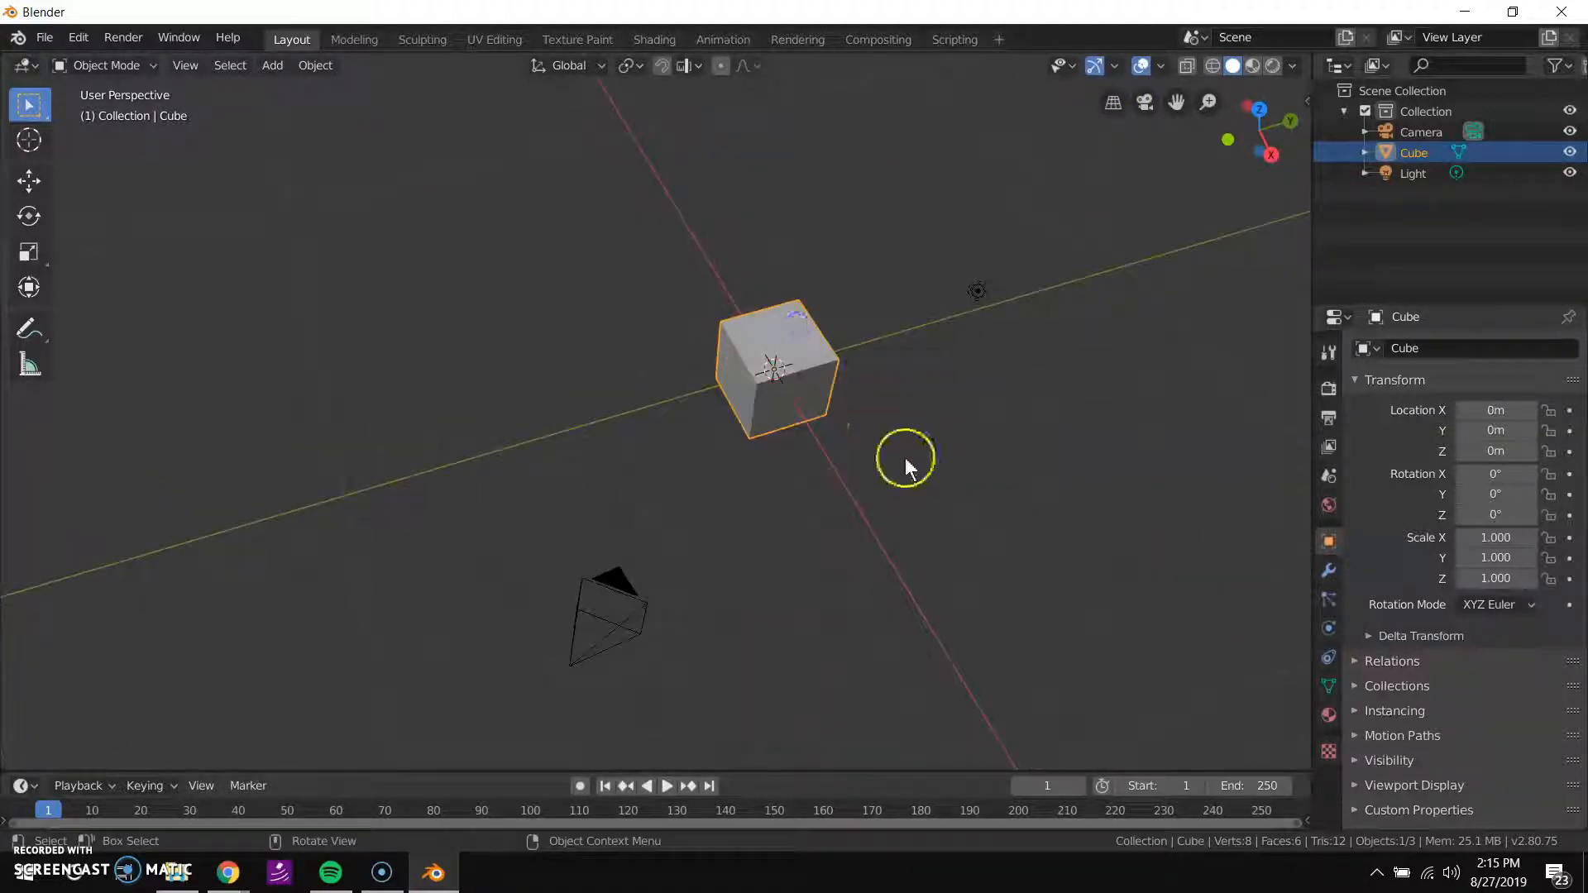
{"action": "key", "text": "shift+d"}
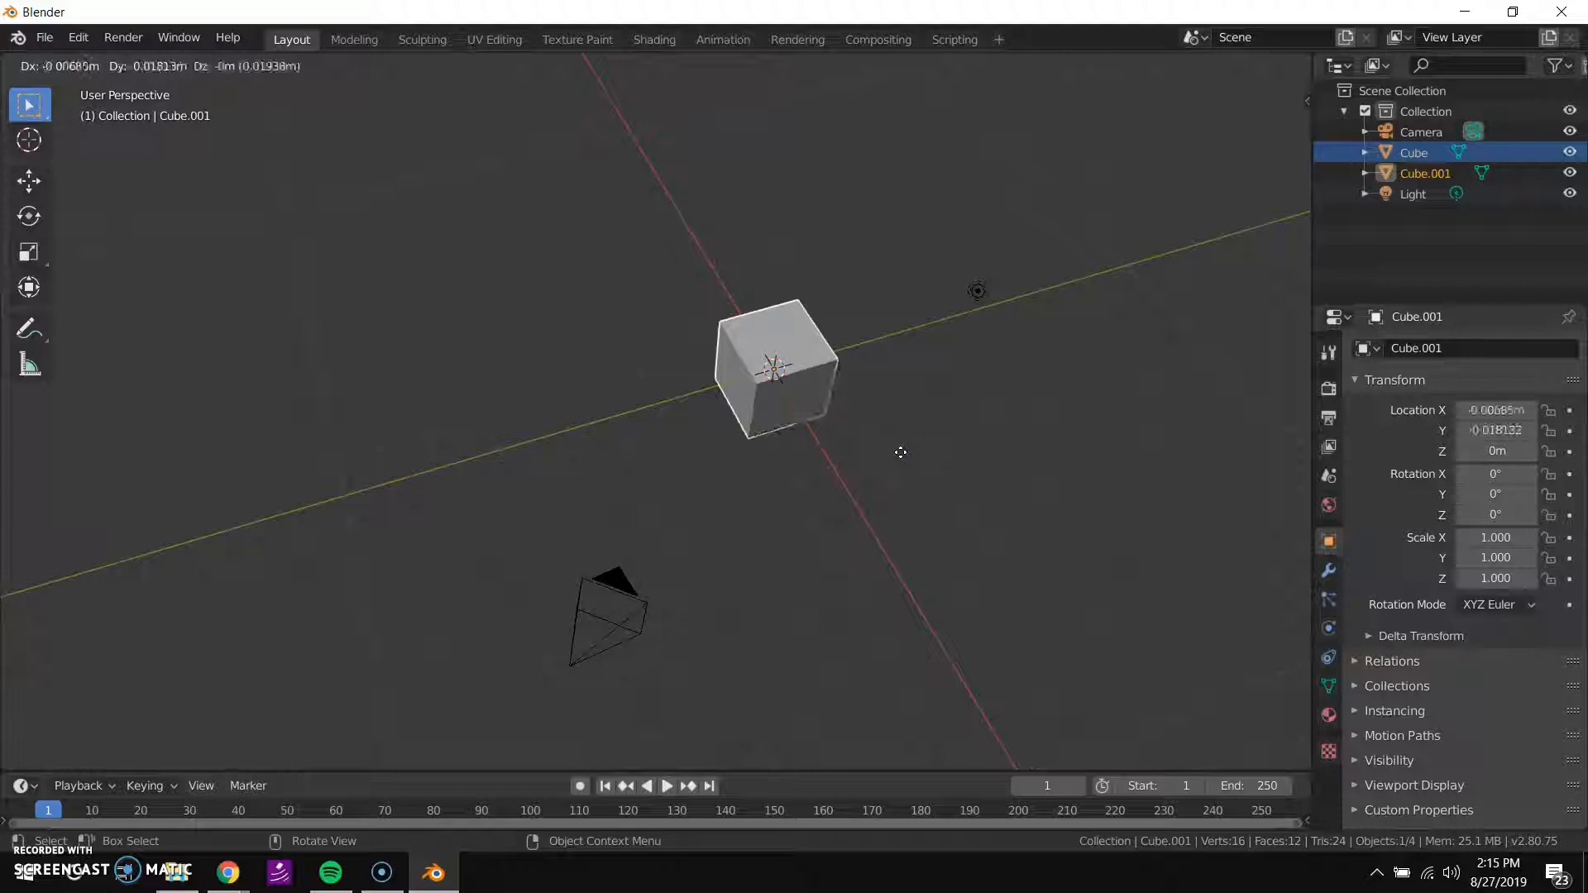
{"action": "key", "text": "x"}
{"action": "left_click", "coordinate": [811, 383]}
{"action": "key", "text": "g"}
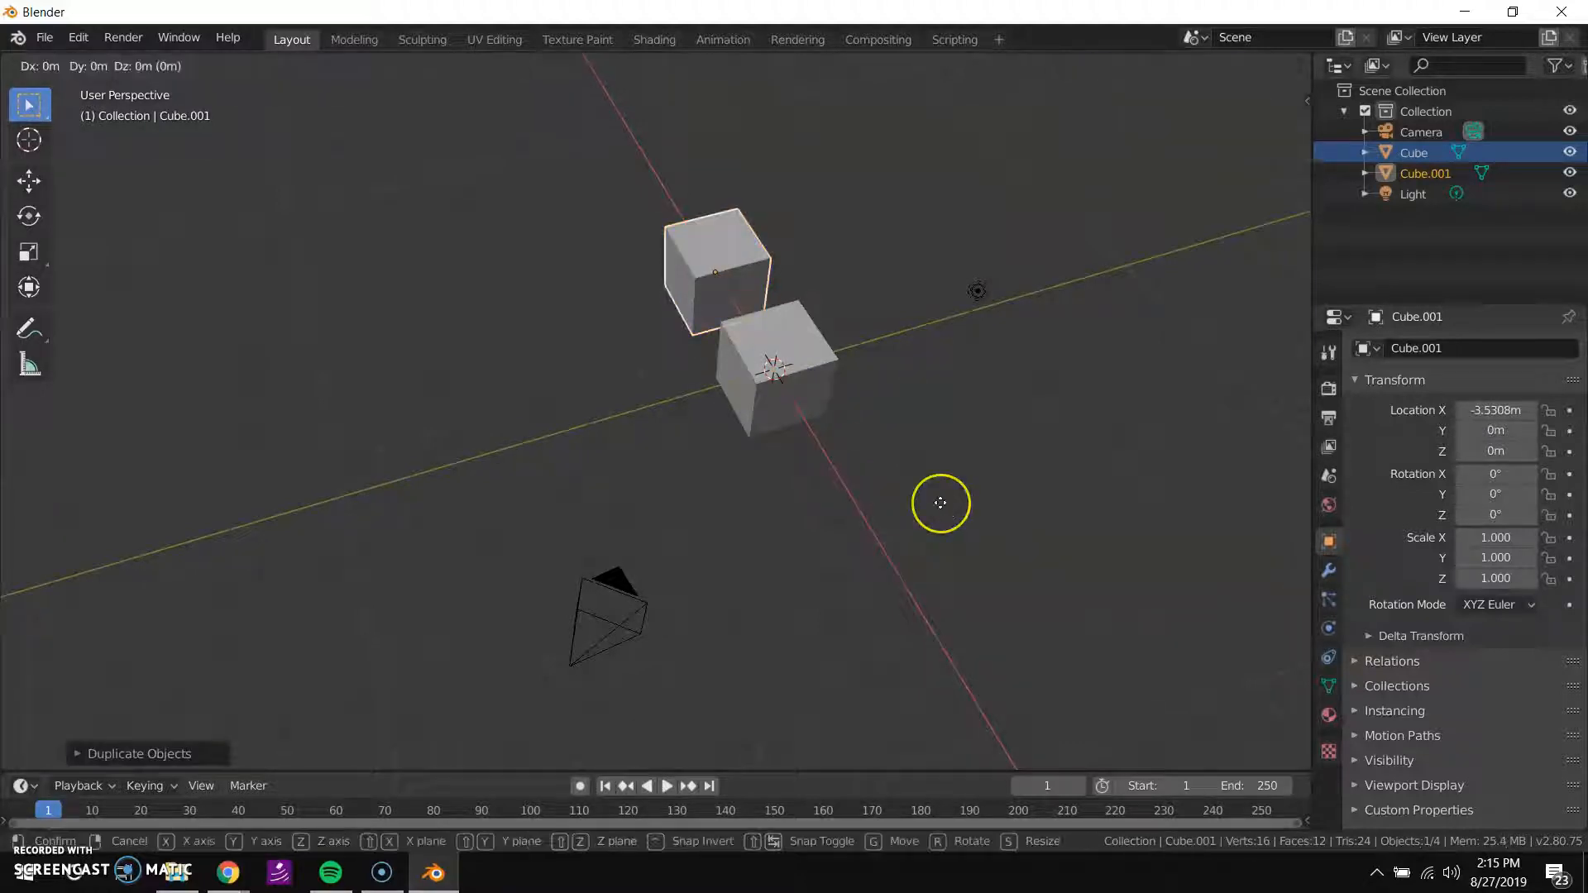
{"action": "key", "text": "shift+x"}
{"action": "right_click", "coordinate": [892, 442]}
{"action": "key", "text": "g"}
{"action": "right_click", "coordinate": [914, 521]}
Duplicate the copied cube twice more along the X axis, placing the new cubes at about X -7.65 m and -11.95 m.
{"action": "key", "text": "shift+d"}
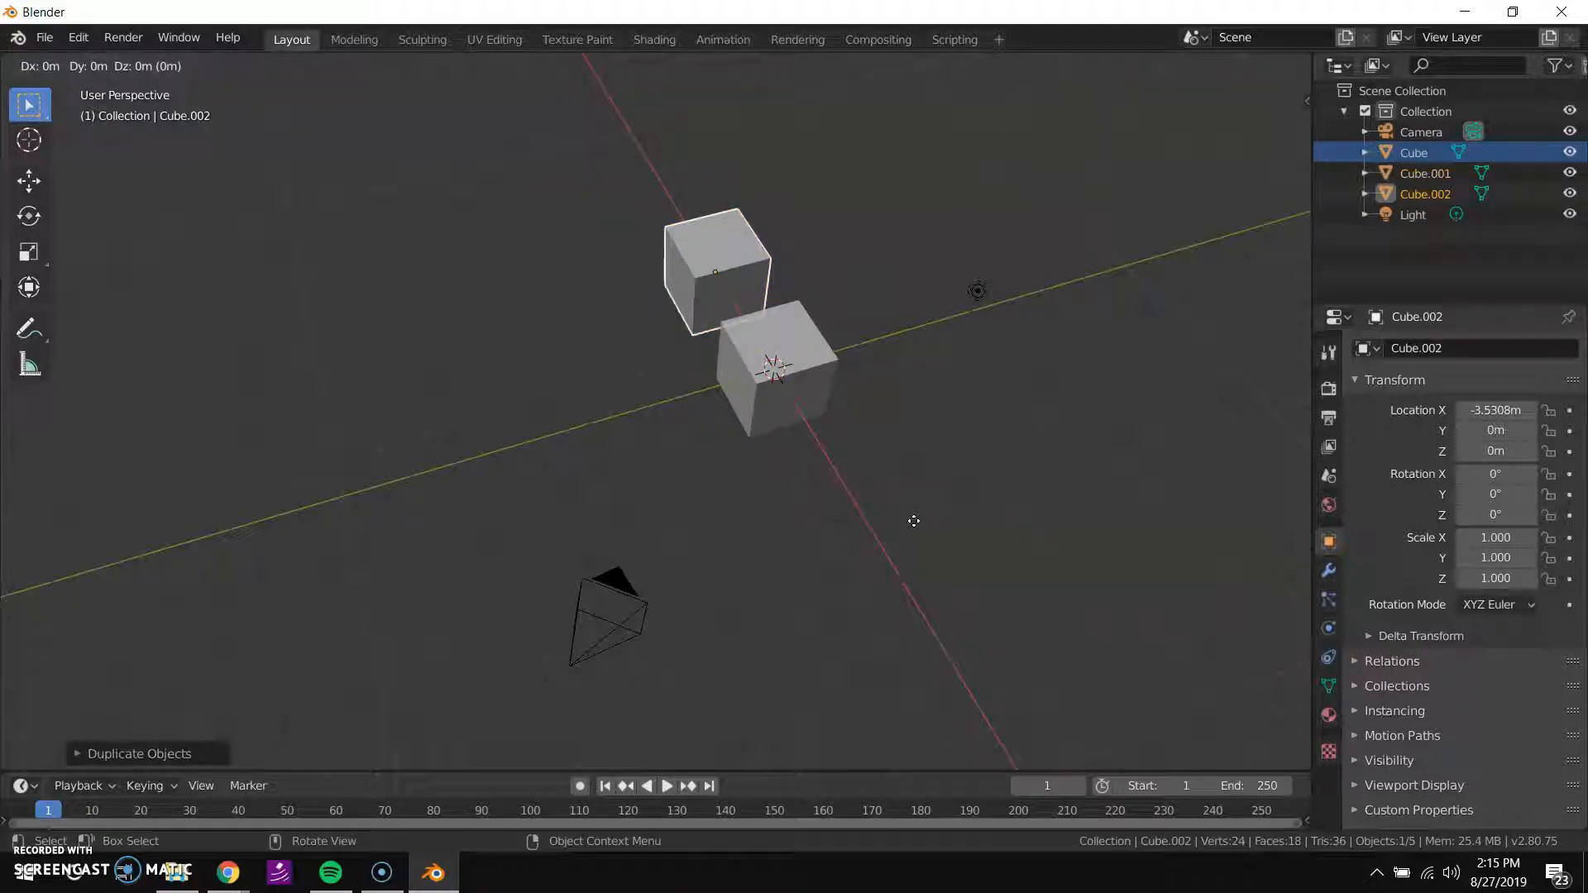
{"action": "key", "text": "x"}
{"action": "left_click", "coordinate": [823, 454]}
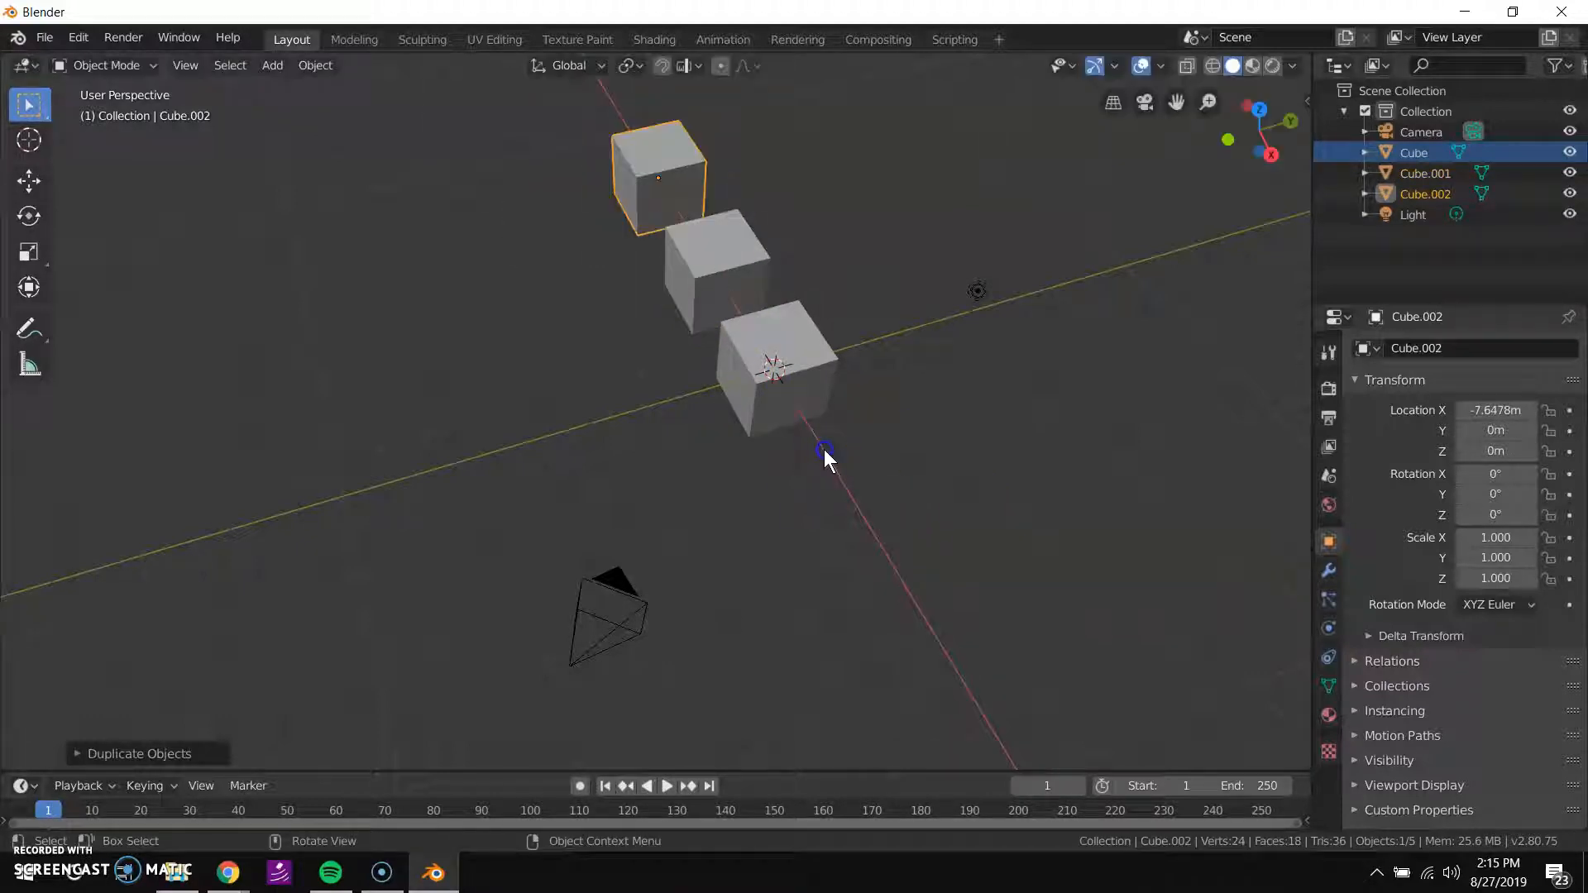
{"action": "key", "text": "shift+d"}
{"action": "key", "text": "x"}
{"action": "left_click", "coordinate": [782, 370]}
Compare the row of four cubes in orthographic and perspective projection from several angles.
{"action": "middle_click_drag", "start_coordinate": [782, 369], "coordinate": [820, 463]}
{"action": "middle_click_drag", "start_coordinate": [658, 294], "coordinate": [873, 242]}
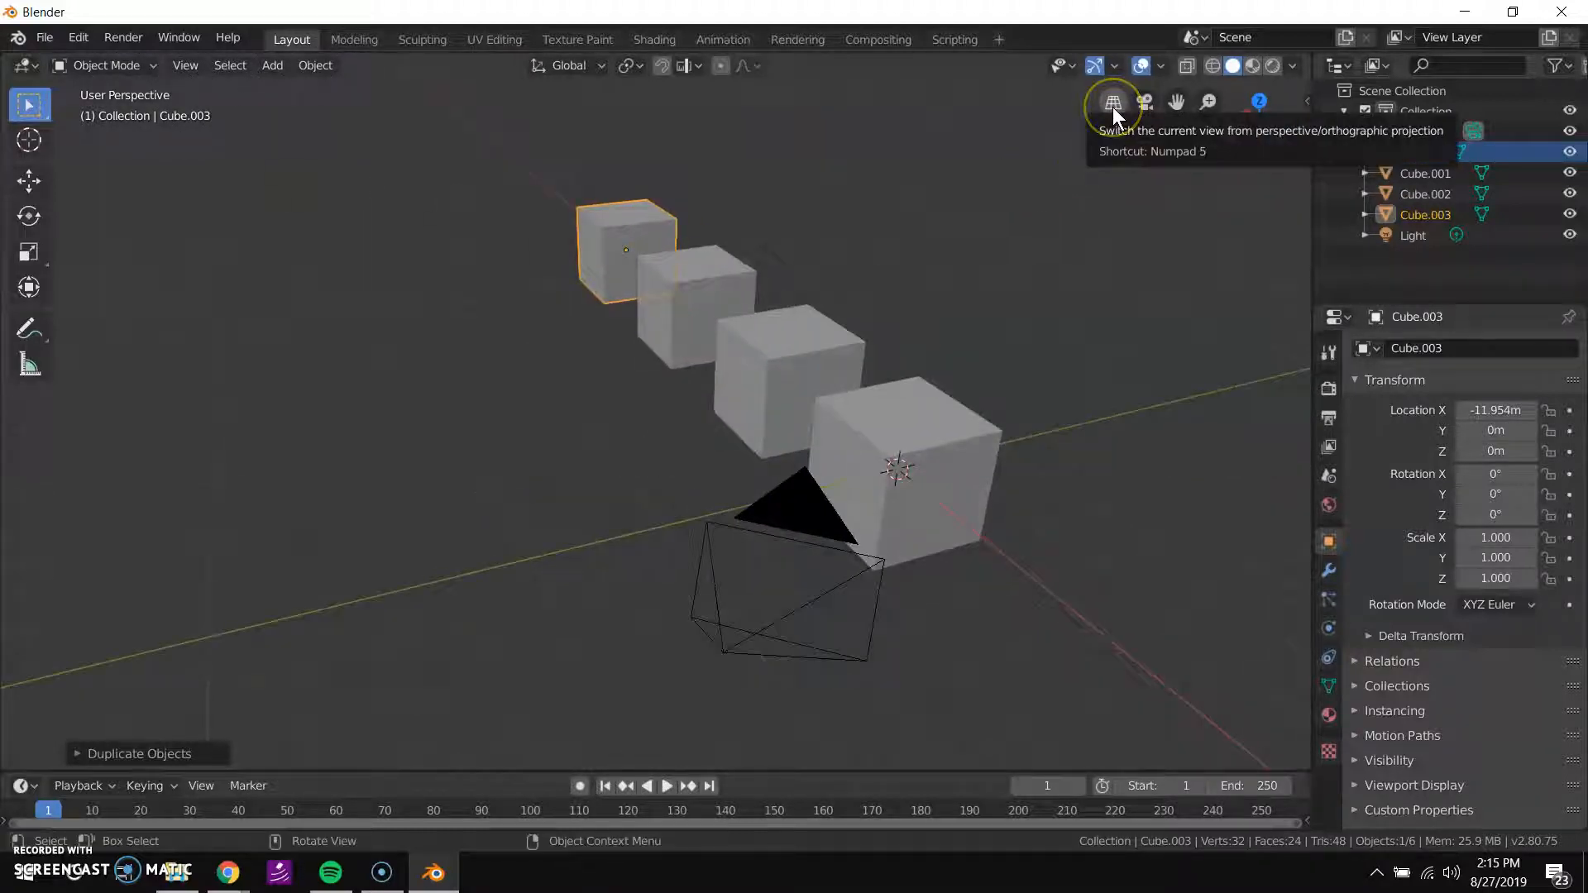
{"action": "scroll", "coordinate": [912, 209], "scroll_direction": "down", "scroll_amount": 4}
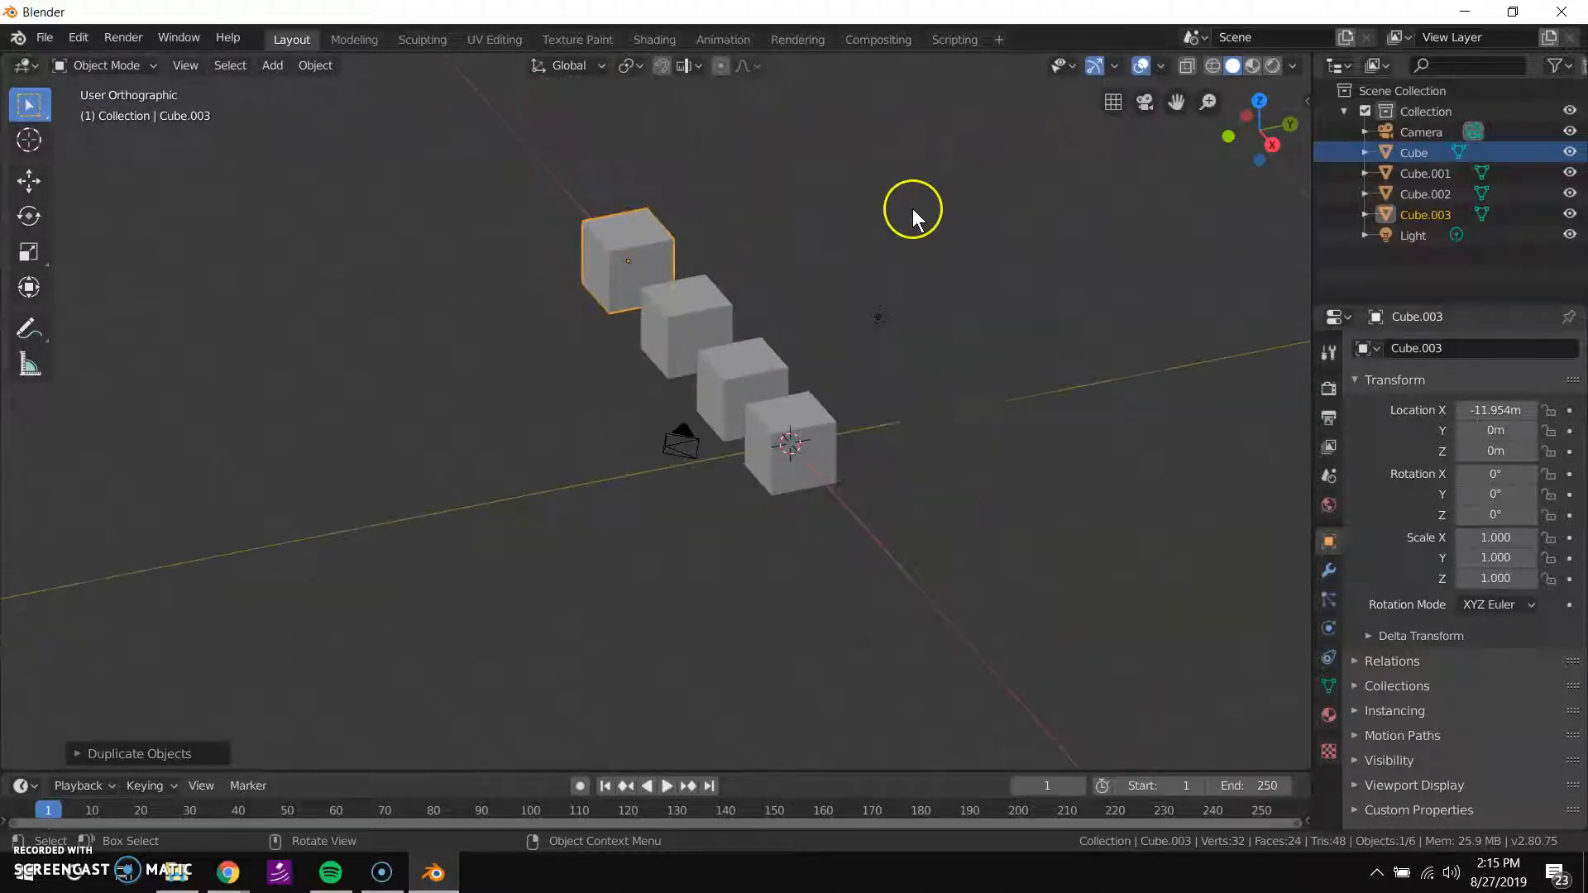
{"action": "scroll", "coordinate": [910, 265], "scroll_direction": "up", "scroll_amount": 5}
{"action": "scroll", "coordinate": [876, 322], "scroll_direction": "down", "scroll_amount": 3}
{"action": "middle_click_drag", "start_coordinate": [863, 296], "coordinate": [907, 339]}
{"action": "left_click", "coordinate": [1113, 101]}
{"action": "middle_click_drag", "start_coordinate": [1113, 104], "coordinate": [675, 326]}
Delete the three duplicated cubes, keeping only the original cube at the origin.
{"action": "left_click", "coordinate": [560, 293], "text": "shift"}
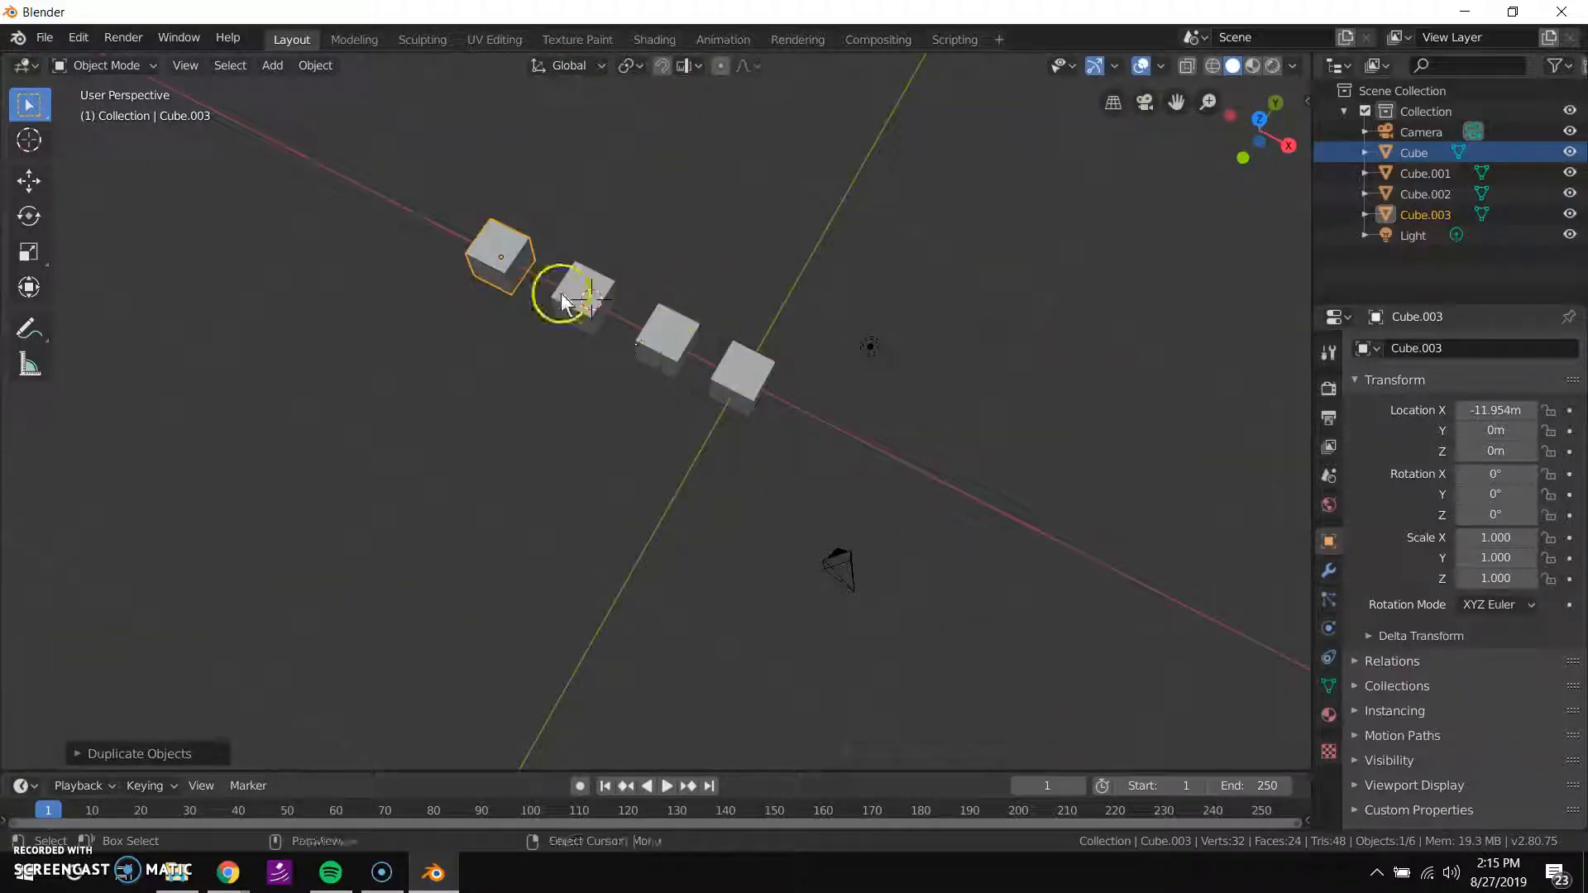
{"action": "left_click", "coordinate": [646, 335], "text": "shift"}
{"action": "key", "text": "x"}
{"action": "left_click", "coordinate": [644, 335]}
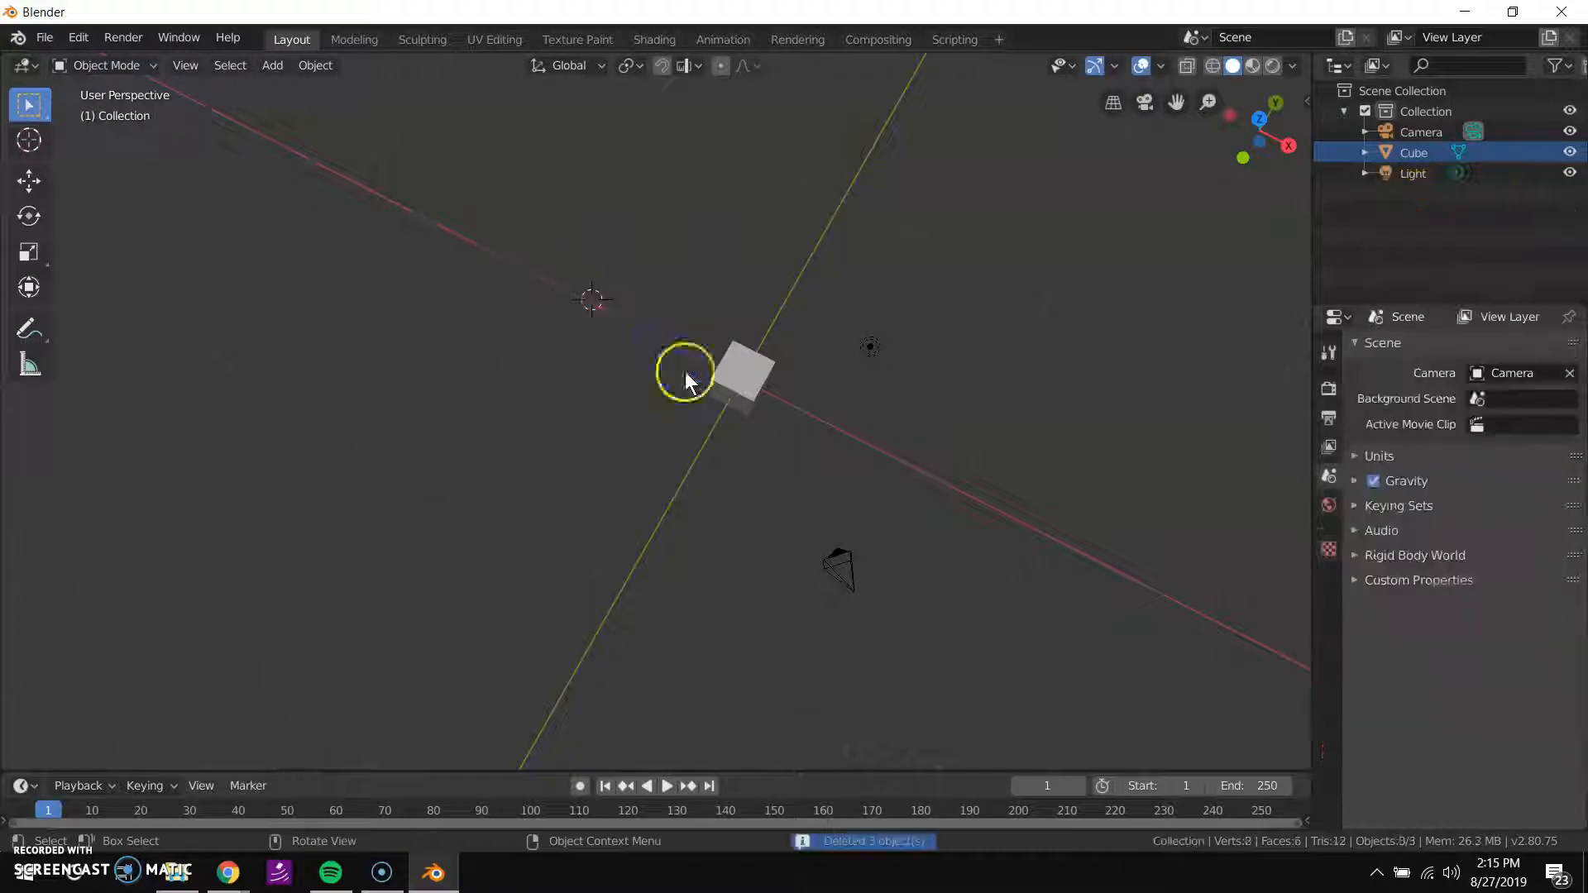
Examine the camera and the light in the viewport by selecting them in turn.
{"action": "middle_click_drag", "start_coordinate": [731, 424], "coordinate": [762, 411]}
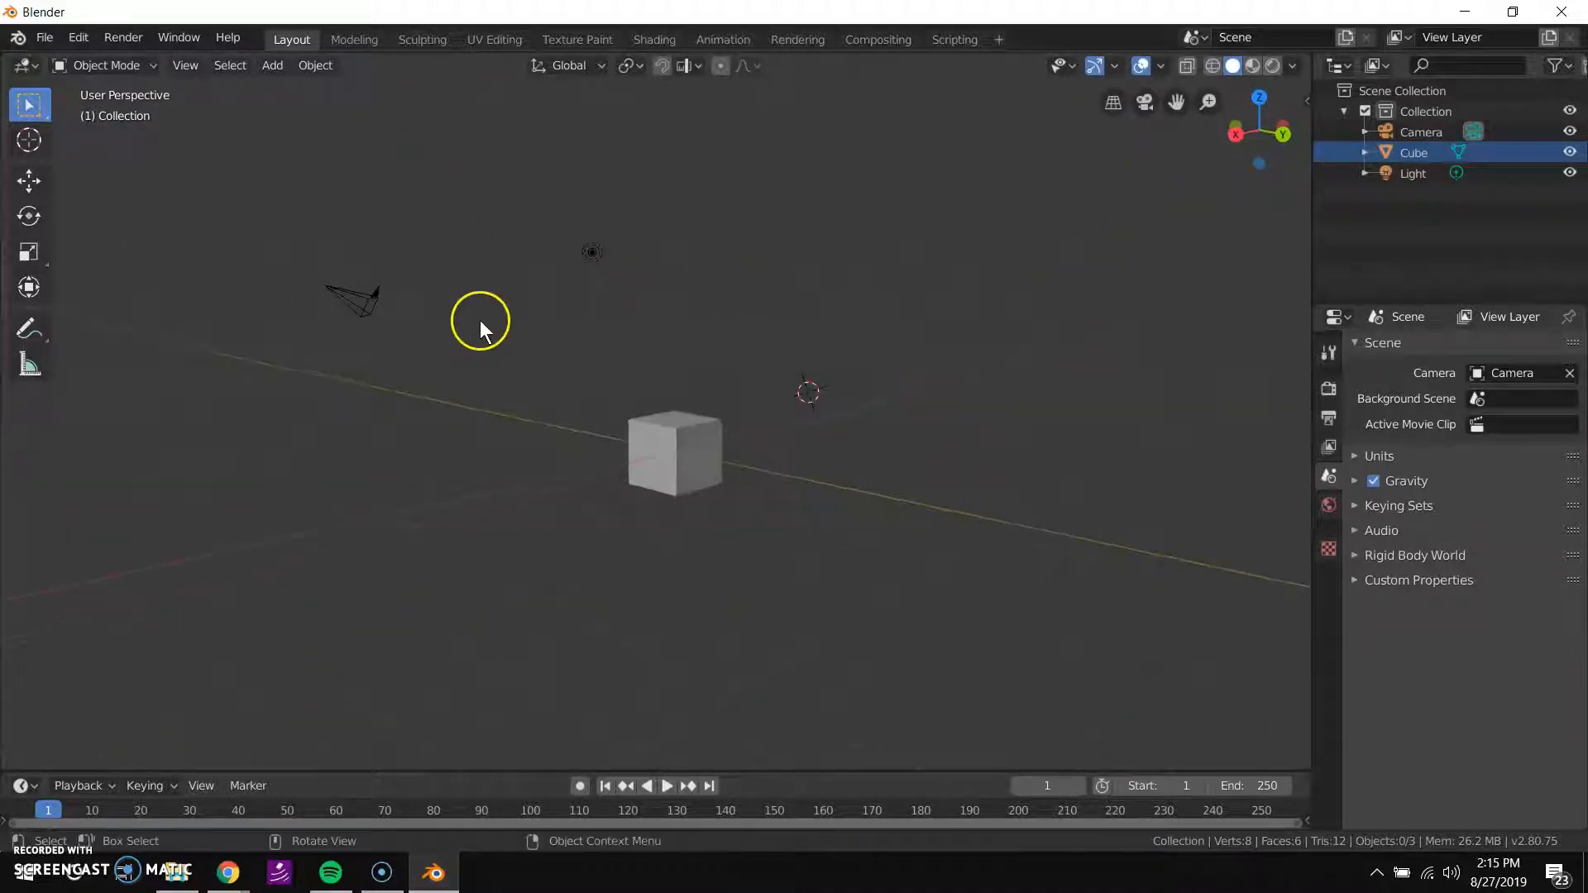
{"action": "left_click", "coordinate": [374, 305]}
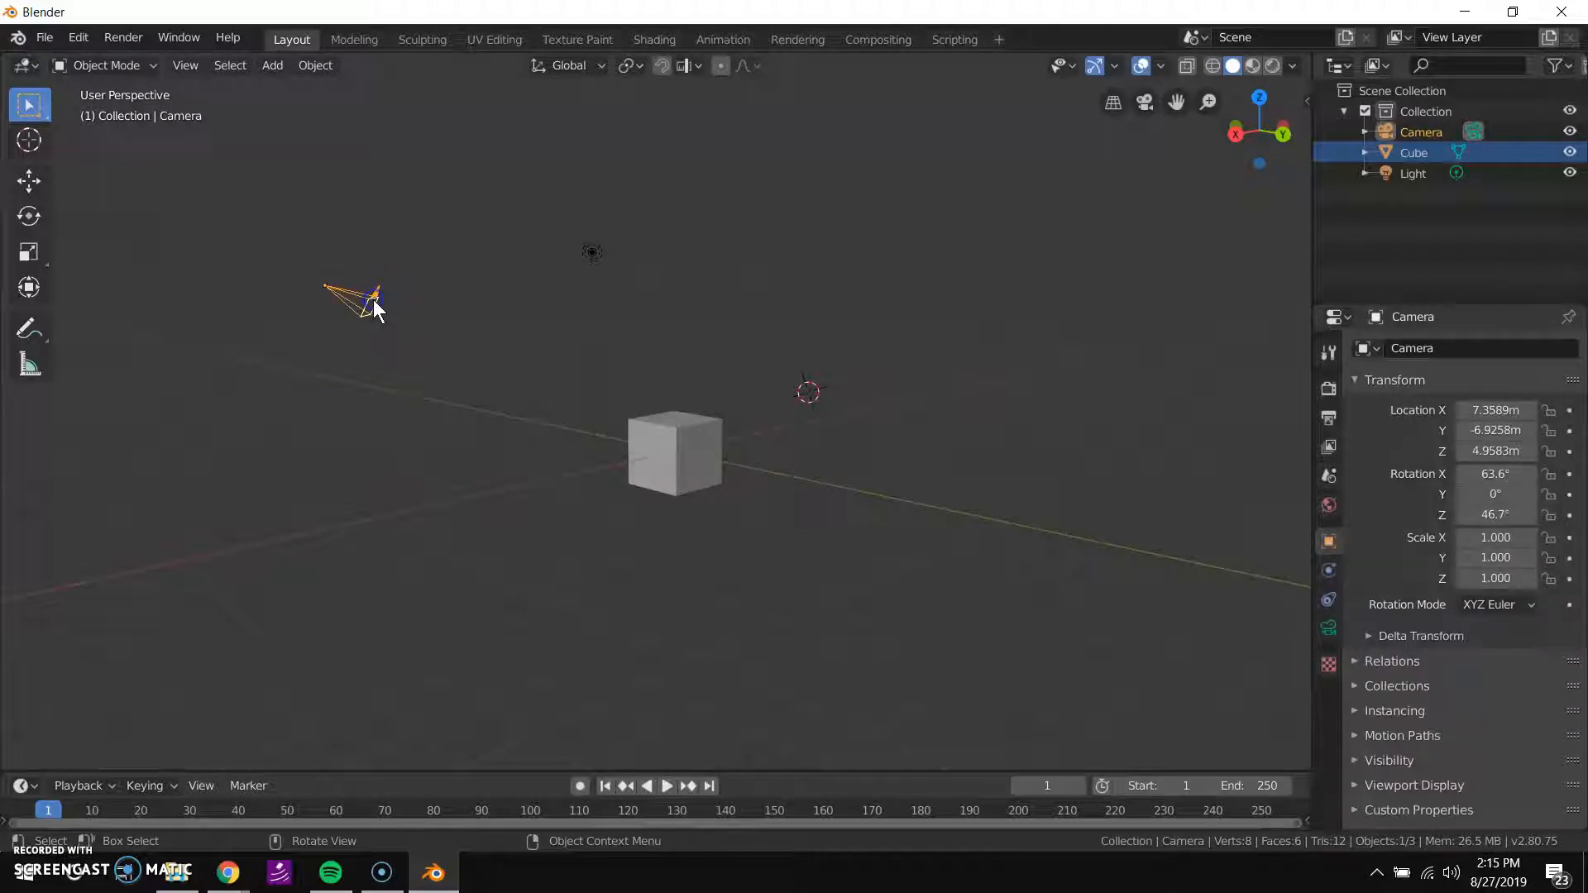
{"action": "left_click", "coordinate": [592, 252]}
{"action": "left_click", "coordinate": [430, 295]}
{"action": "left_click", "coordinate": [590, 255]}
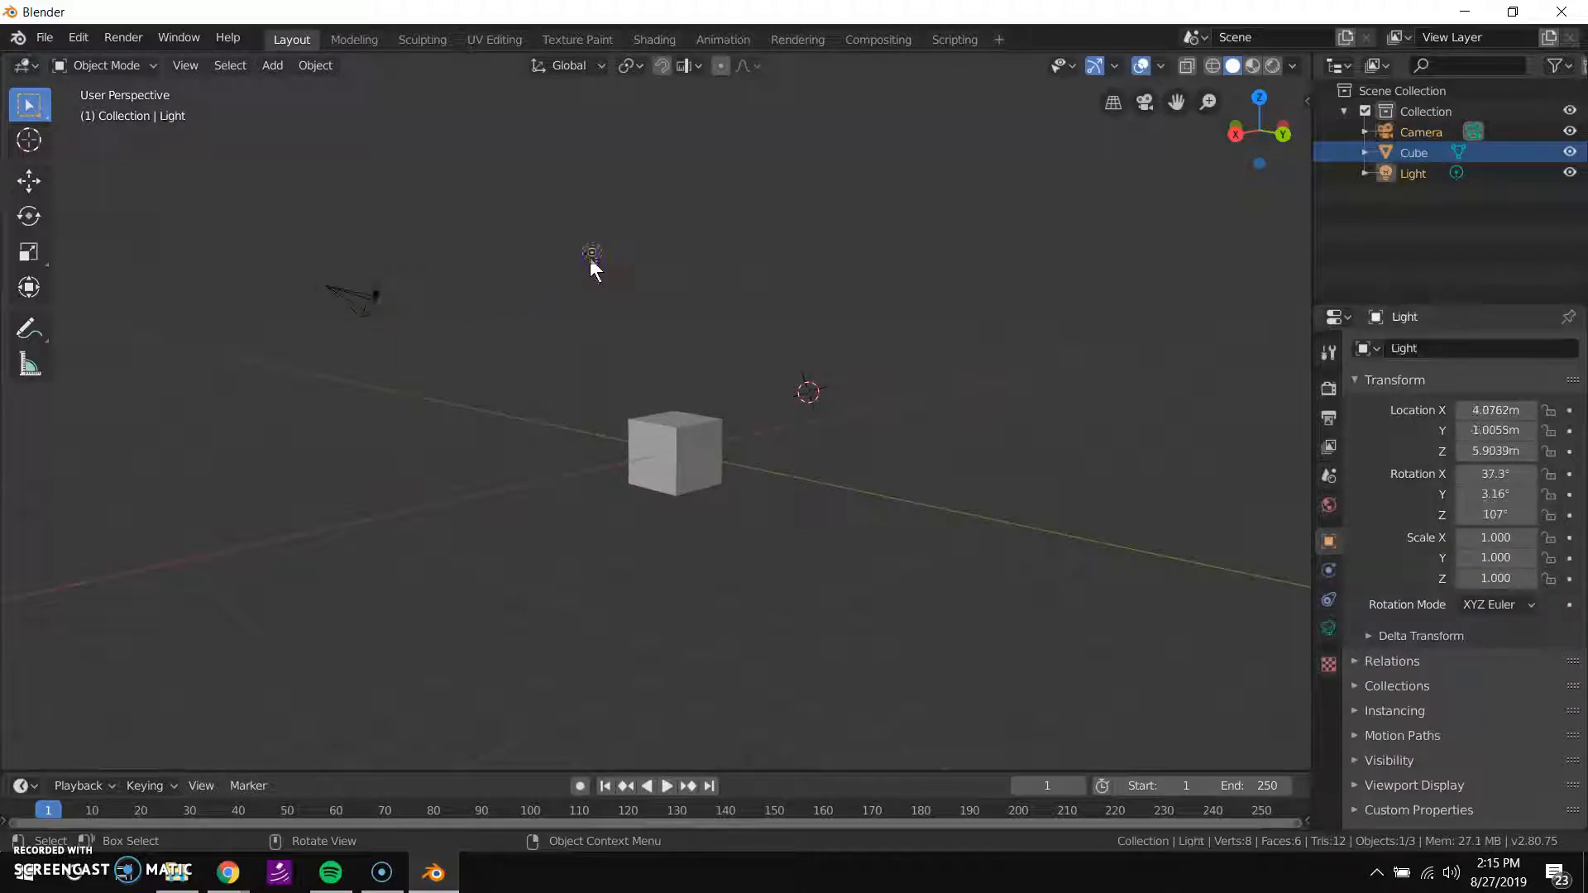
{"action": "left_click", "coordinate": [384, 298]}
{"action": "middle_click_drag", "start_coordinate": [382, 296], "coordinate": [468, 340]}
{"action": "left_click", "coordinate": [749, 357]}
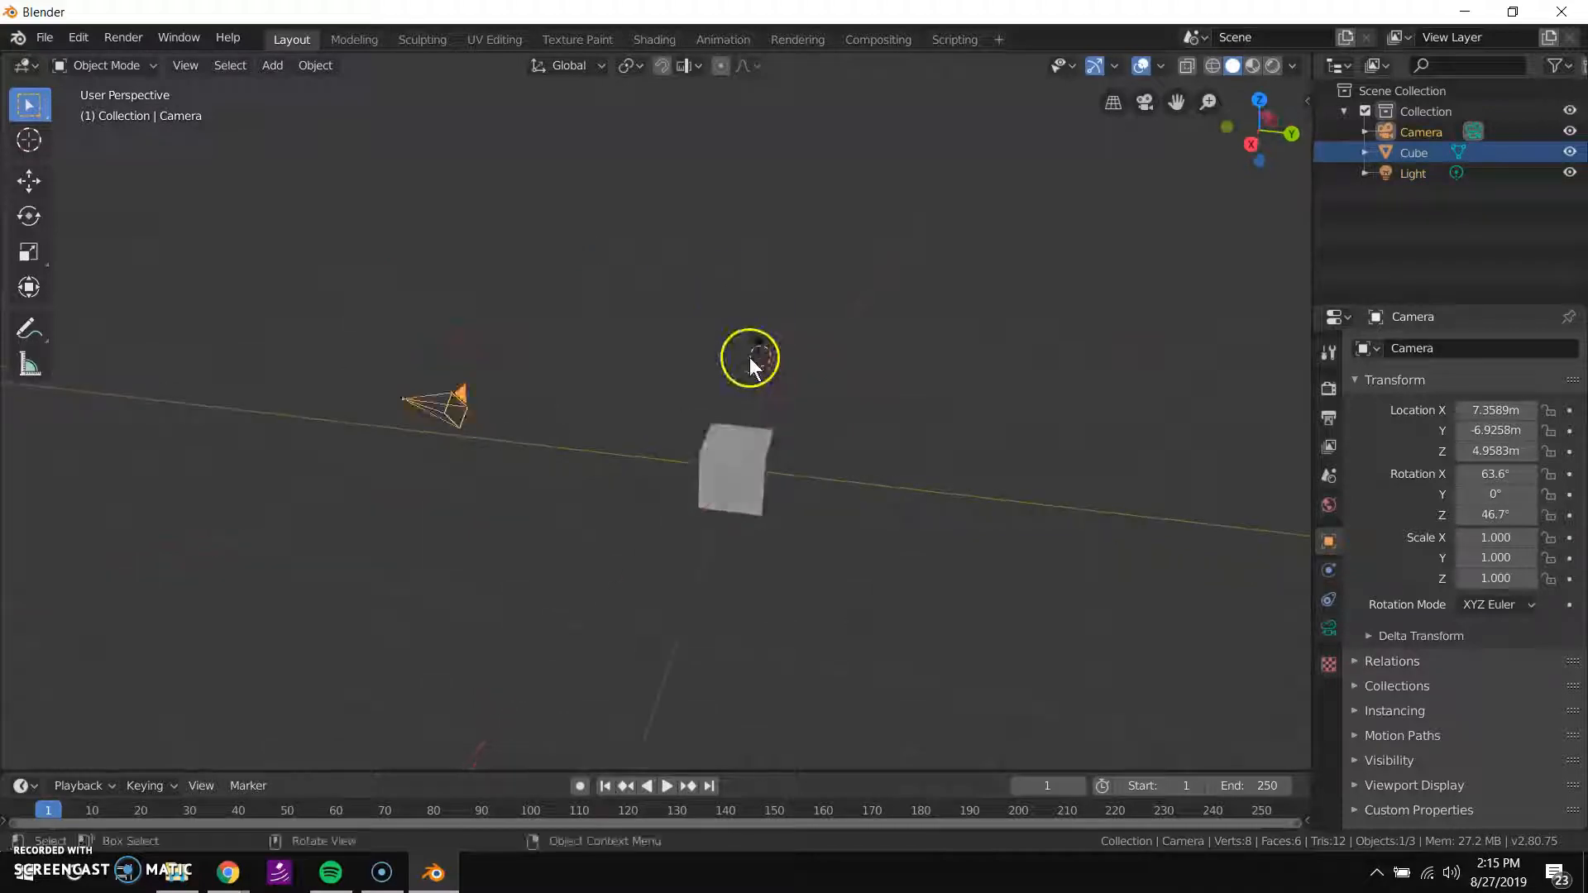
Delete the camera from the scene.
{"action": "left_click", "coordinate": [436, 409]}
{"action": "middle_click_drag", "start_coordinate": [532, 414], "coordinate": [510, 365]}
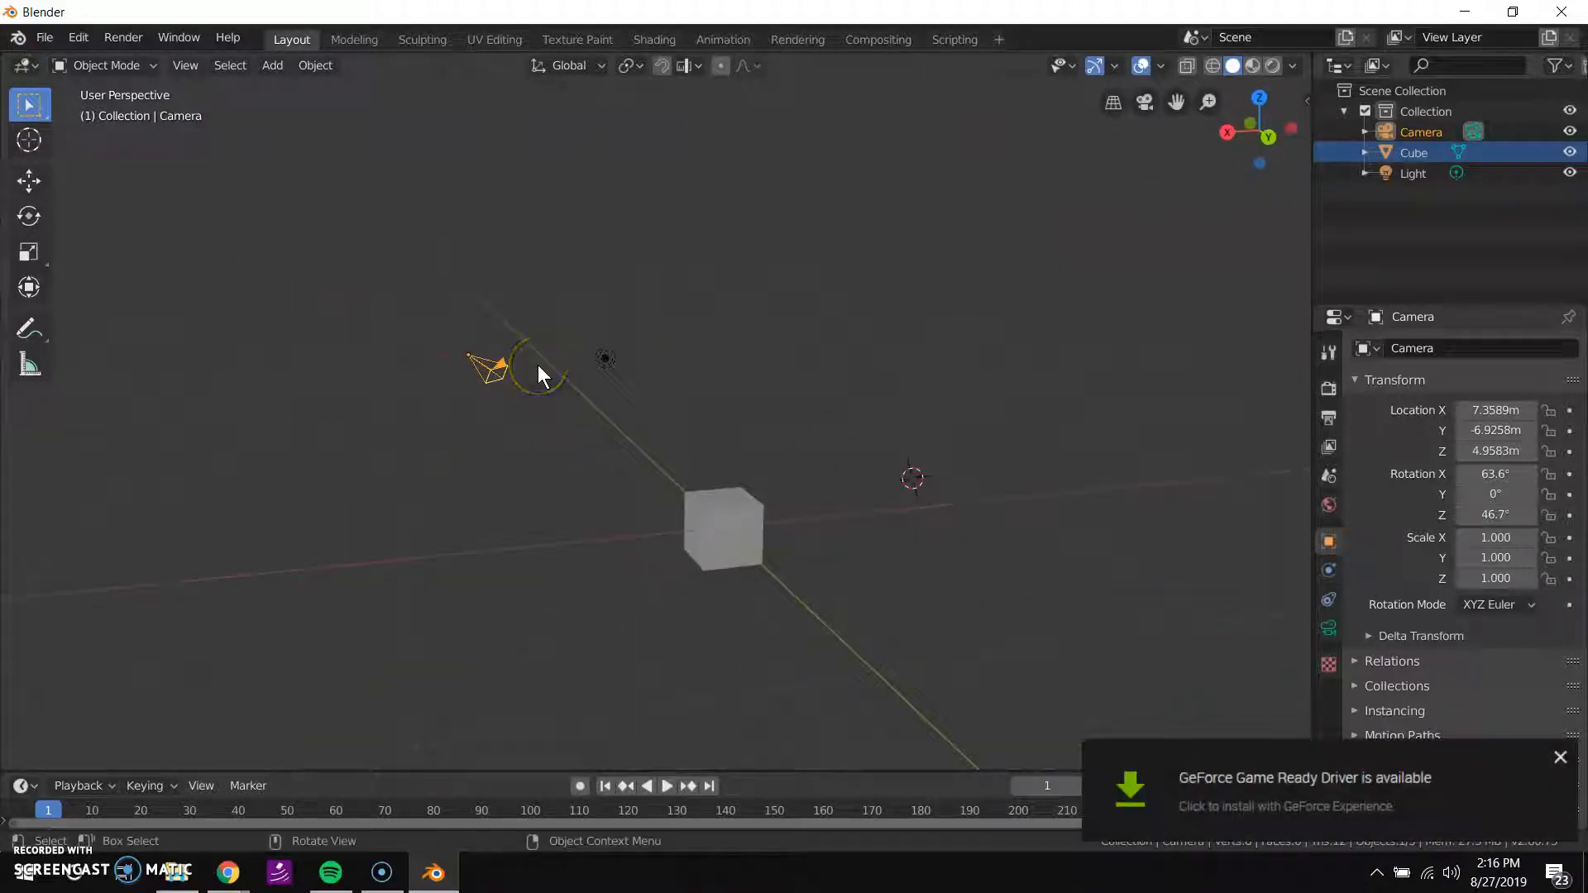
{"action": "key", "text": "x"}
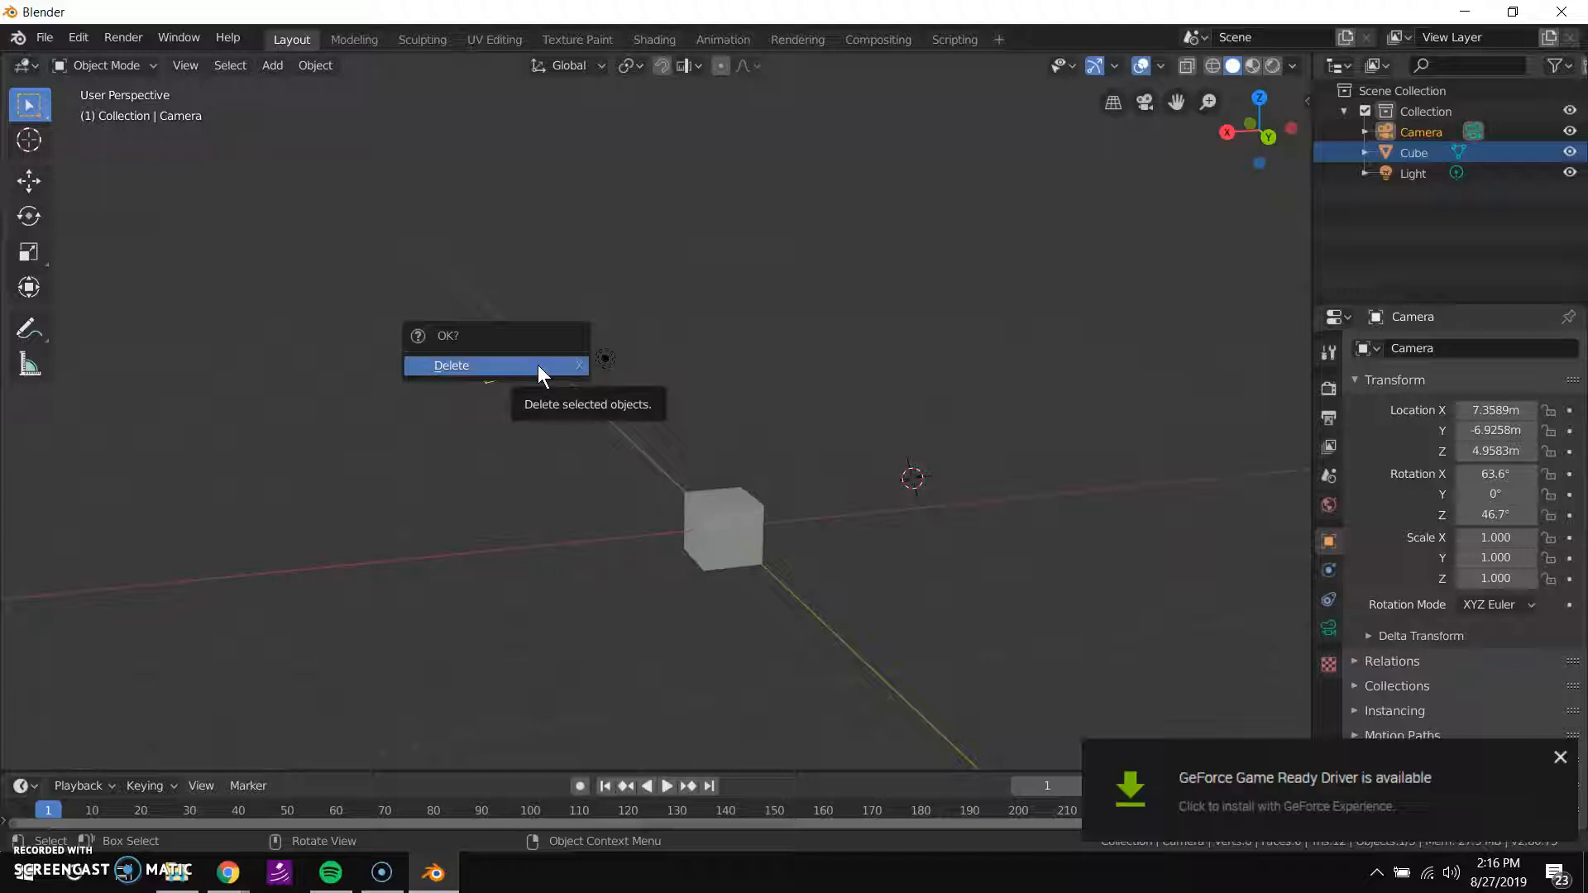
{"action": "left_click", "coordinate": [538, 365]}
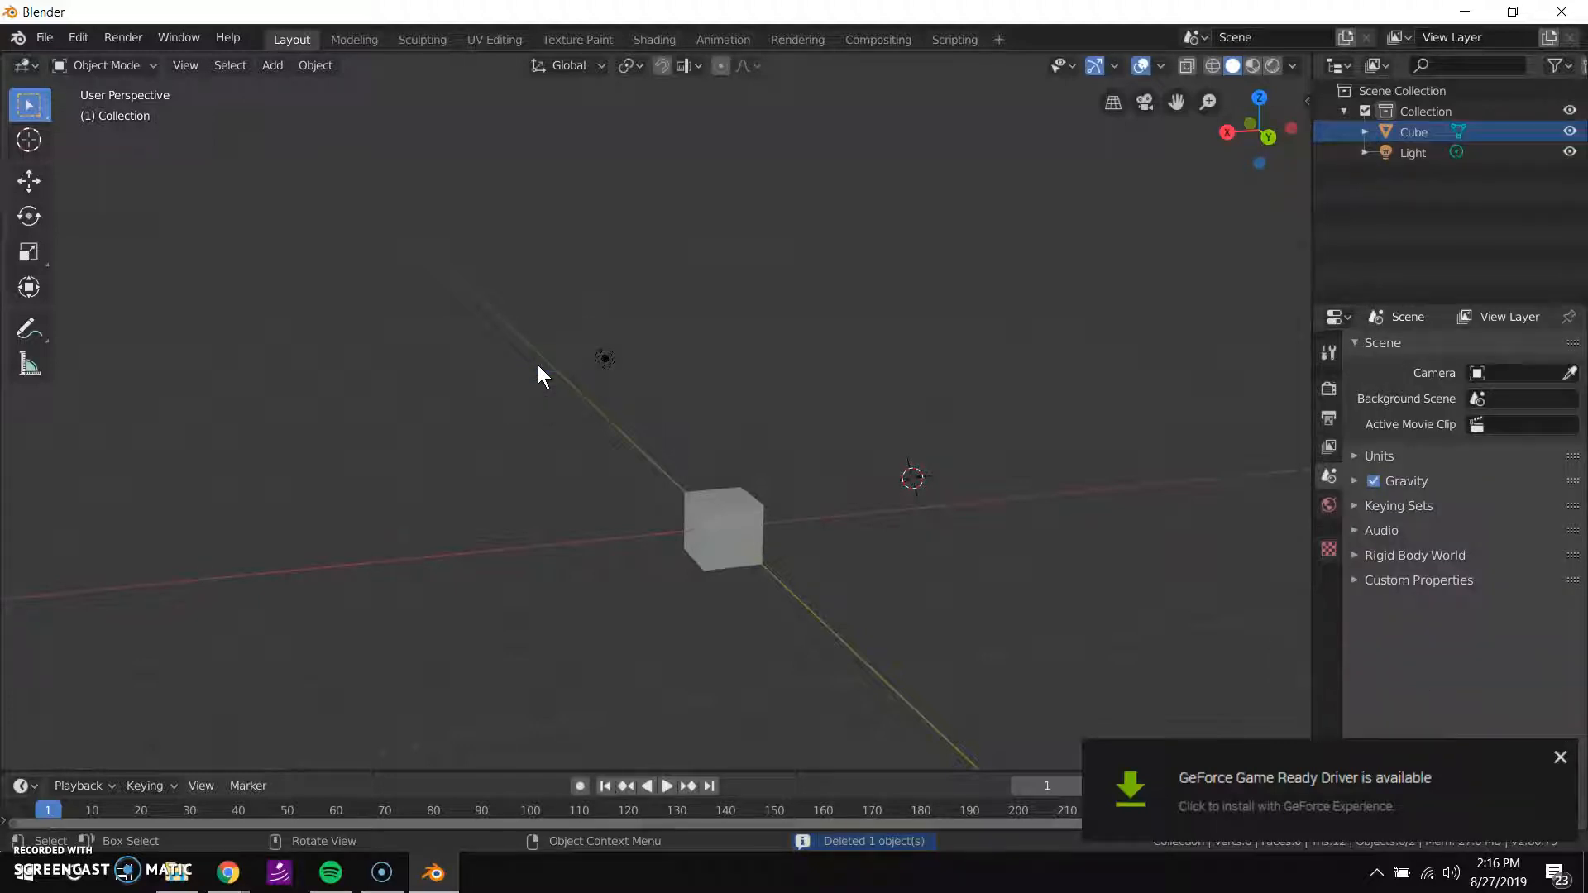
Dismiss the graphics driver notification and select the cube with the Move tool active.
{"action": "left_click", "coordinate": [1560, 757]}
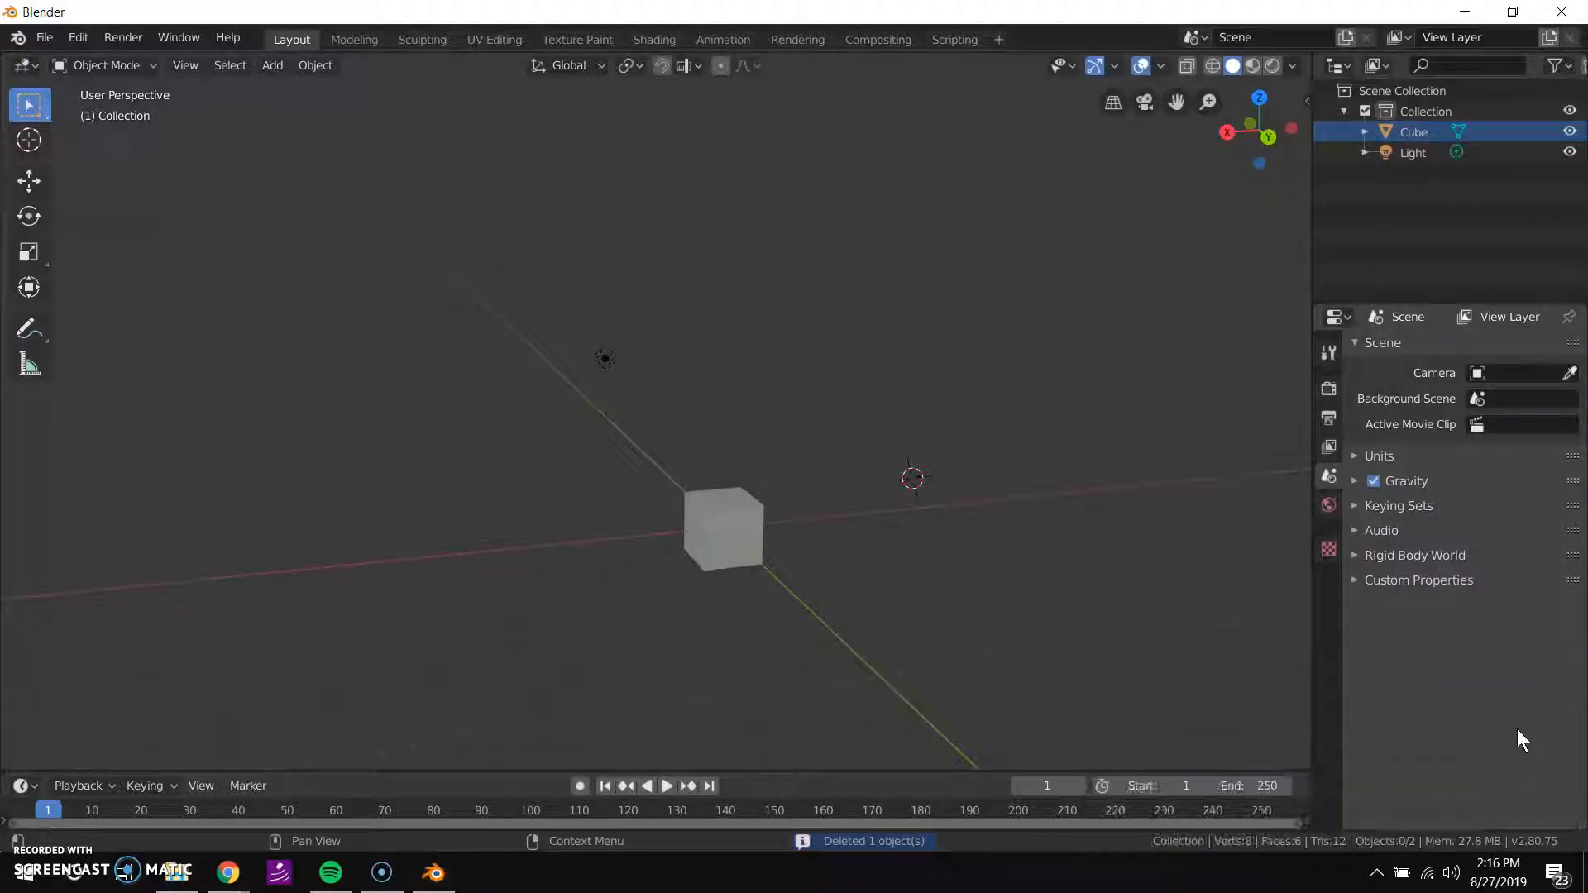
{"action": "middle_click_drag", "start_coordinate": [574, 358], "coordinate": [743, 504]}
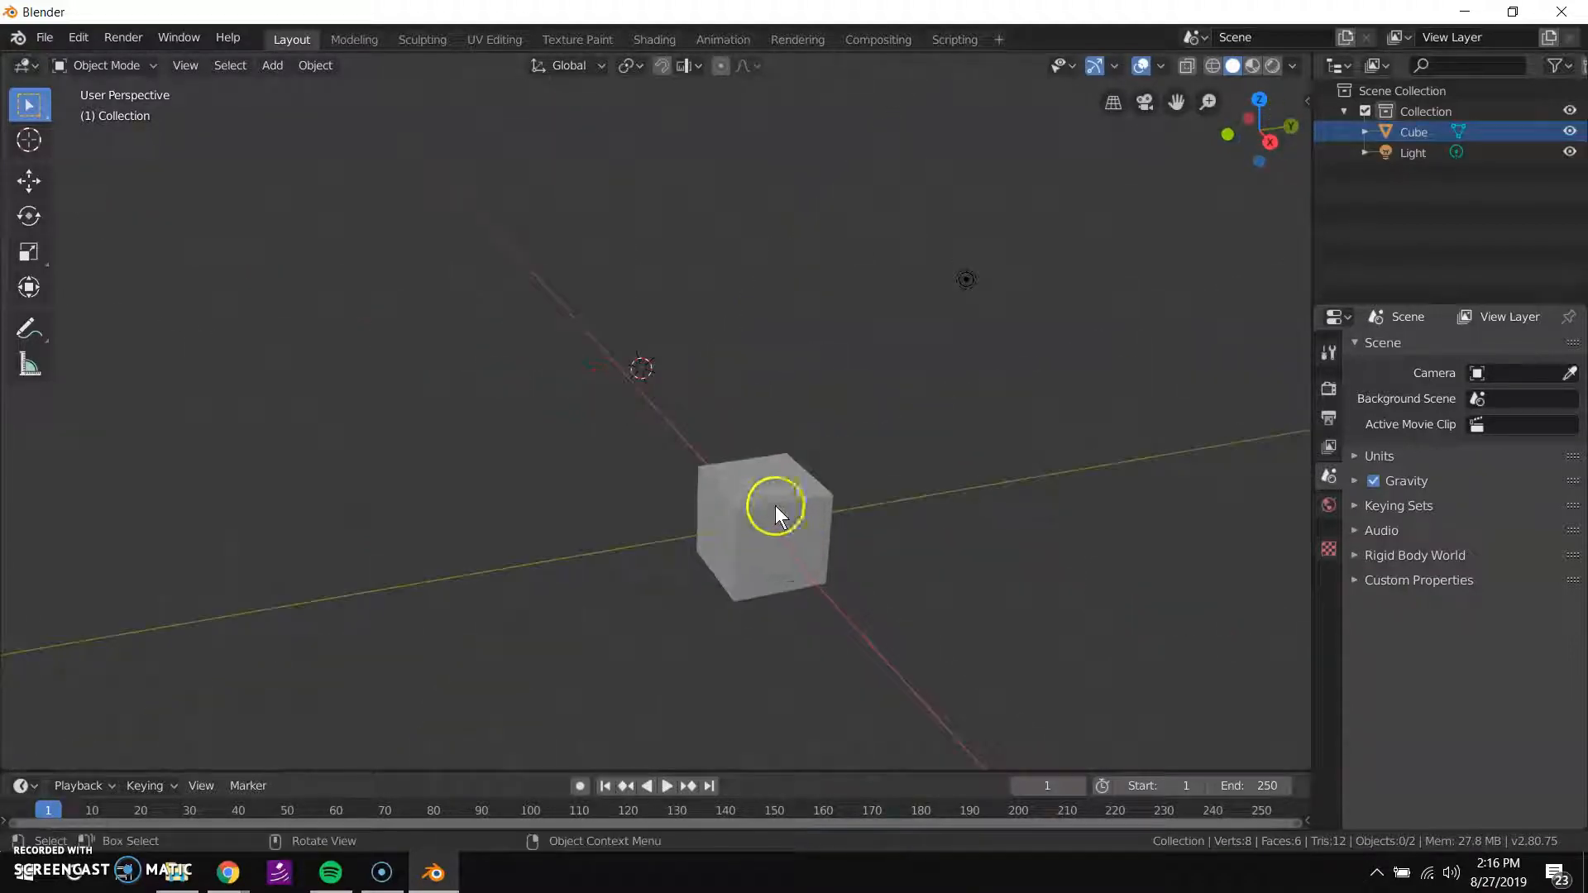
{"action": "left_click", "coordinate": [773, 495]}
{"action": "mouse_move", "coordinate": [772, 495]}
{"action": "middle_mouse_down"}
{"action": "mouse_move", "coordinate": [830, 543]}
{"action": "mouse_move", "coordinate": [742, 560]}
{"action": "mouse_move", "coordinate": [840, 597]}
{"action": "mouse_move", "coordinate": [822, 534]}
{"action": "mouse_move", "coordinate": [771, 475]}
{"action": "middle_mouse_up"}
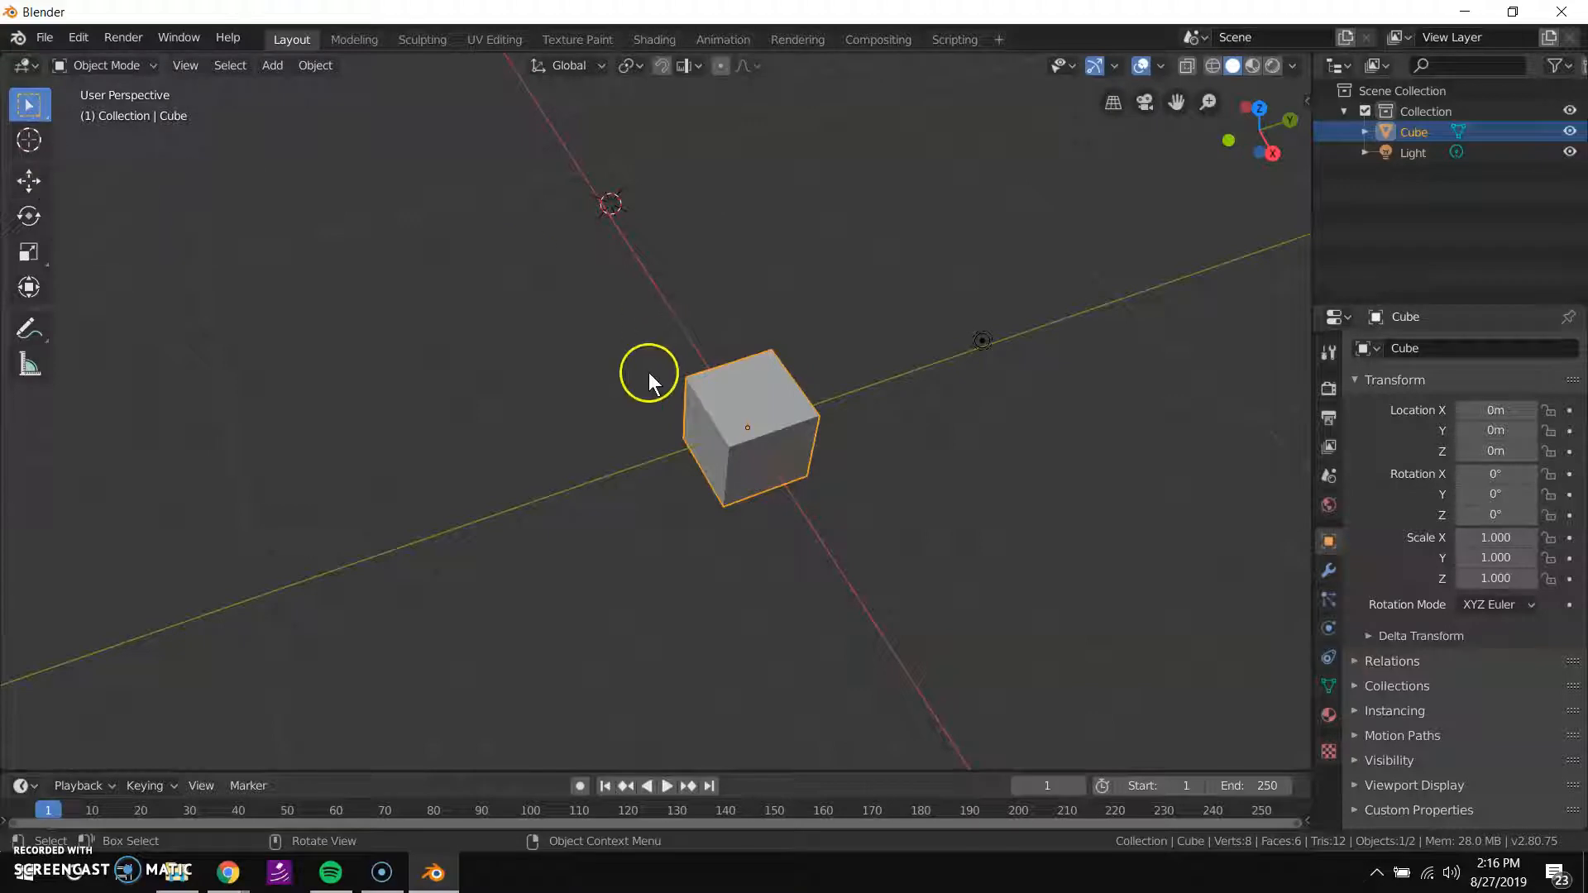
{"action": "left_click", "coordinate": [28, 182]}
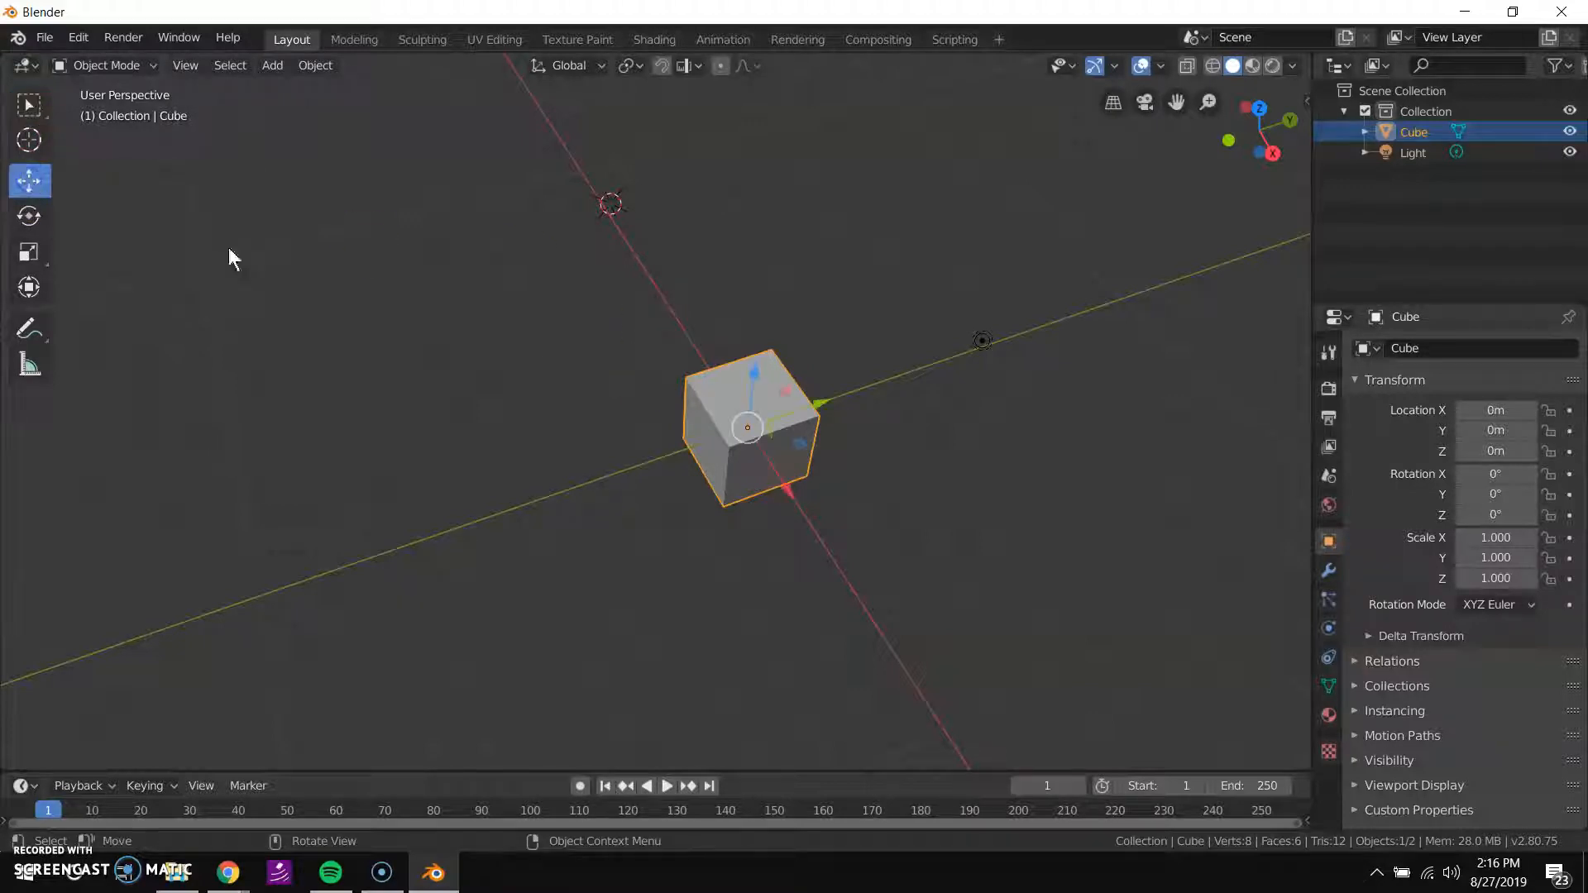
Try moving the cube along the Y axis with the move gizmo, and undo the move.
{"action": "middle_click_drag", "start_coordinate": [656, 400], "coordinate": [763, 396]}
{"action": "middle_click_drag", "start_coordinate": [653, 354], "coordinate": [738, 364]}
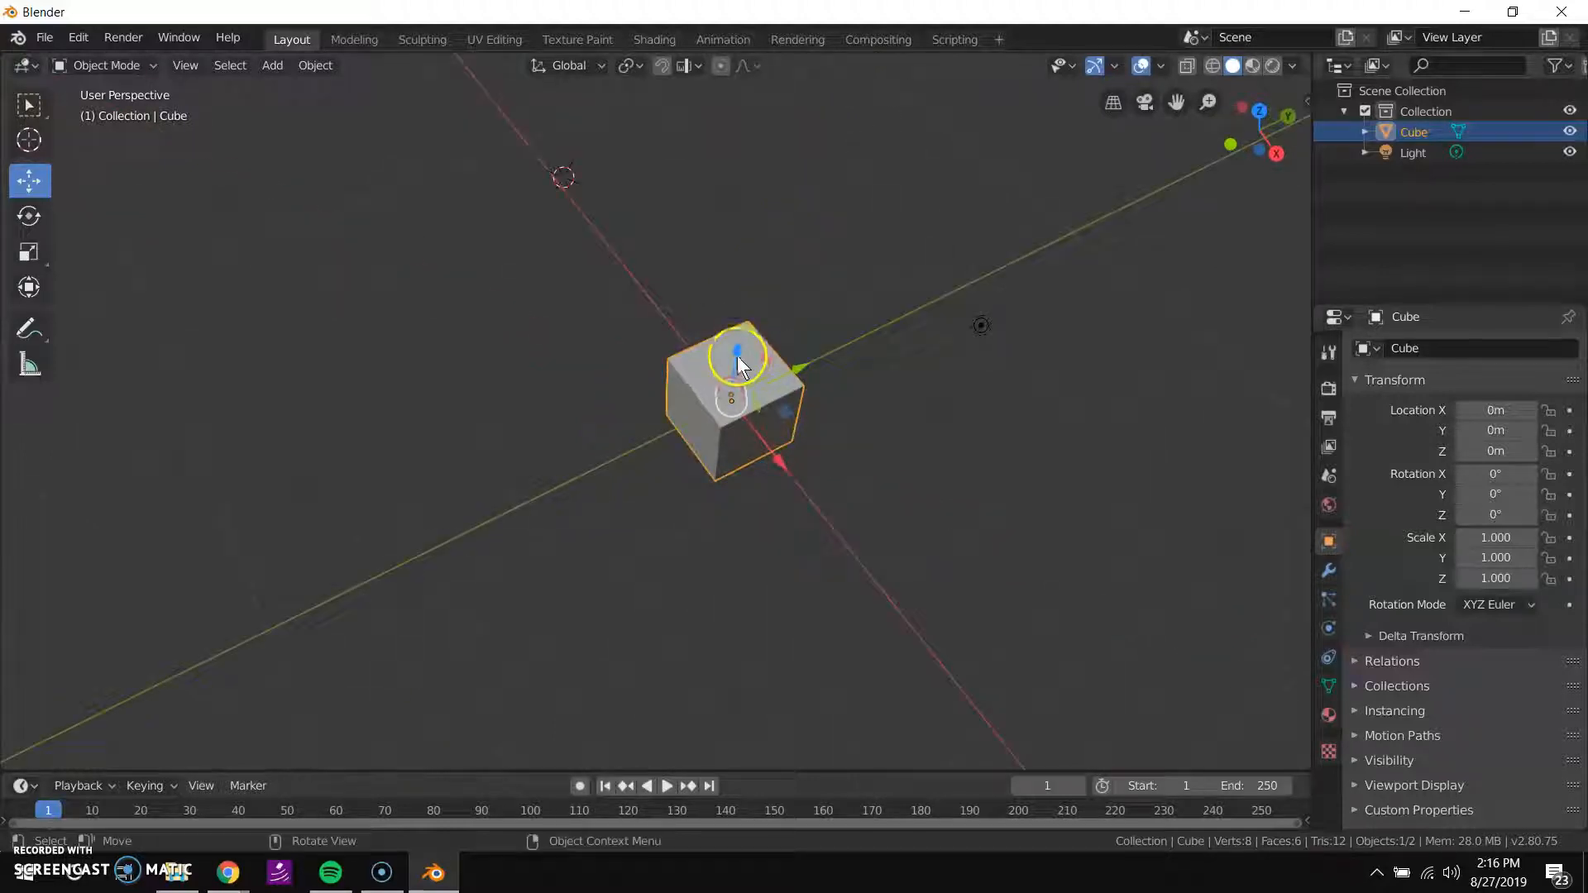
{"action": "left_click_drag", "start_coordinate": [782, 361], "coordinate": [789, 440]}
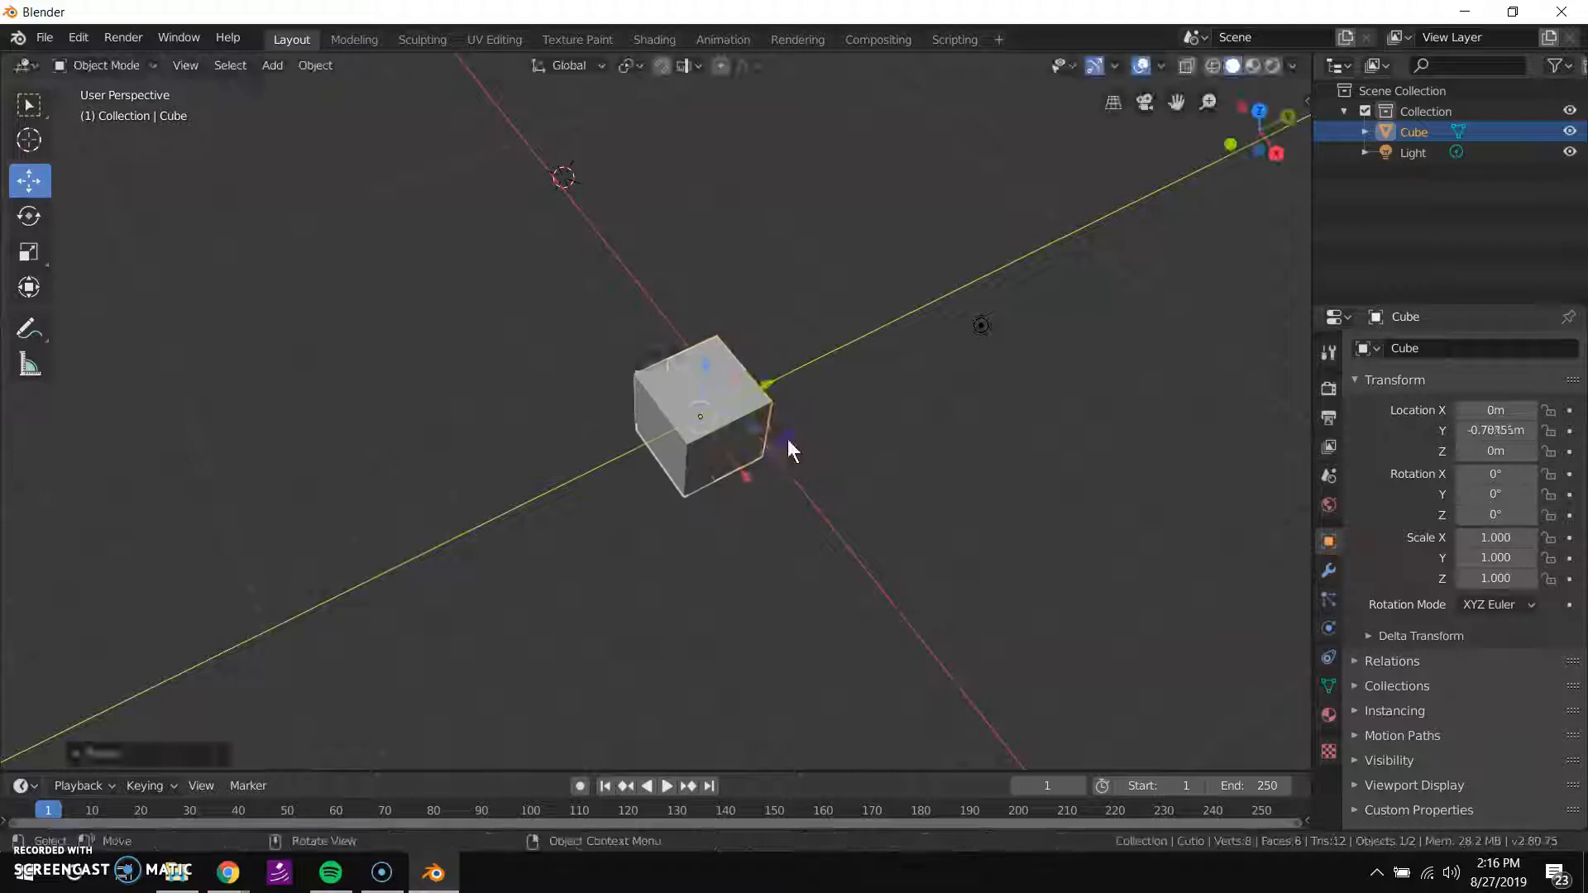
{"action": "key", "text": "ctrl+z"}
Move the cube within the XY plane using the gizmo, to about X 1.32 m and Y 2.96 m.
{"action": "middle_click_drag", "start_coordinate": [786, 414], "coordinate": [926, 436]}
{"action": "scroll", "coordinate": [921, 424], "scroll_direction": "up", "scroll_amount": 3}
{"action": "middle_click_drag", "start_coordinate": [802, 393], "coordinate": [776, 404]}
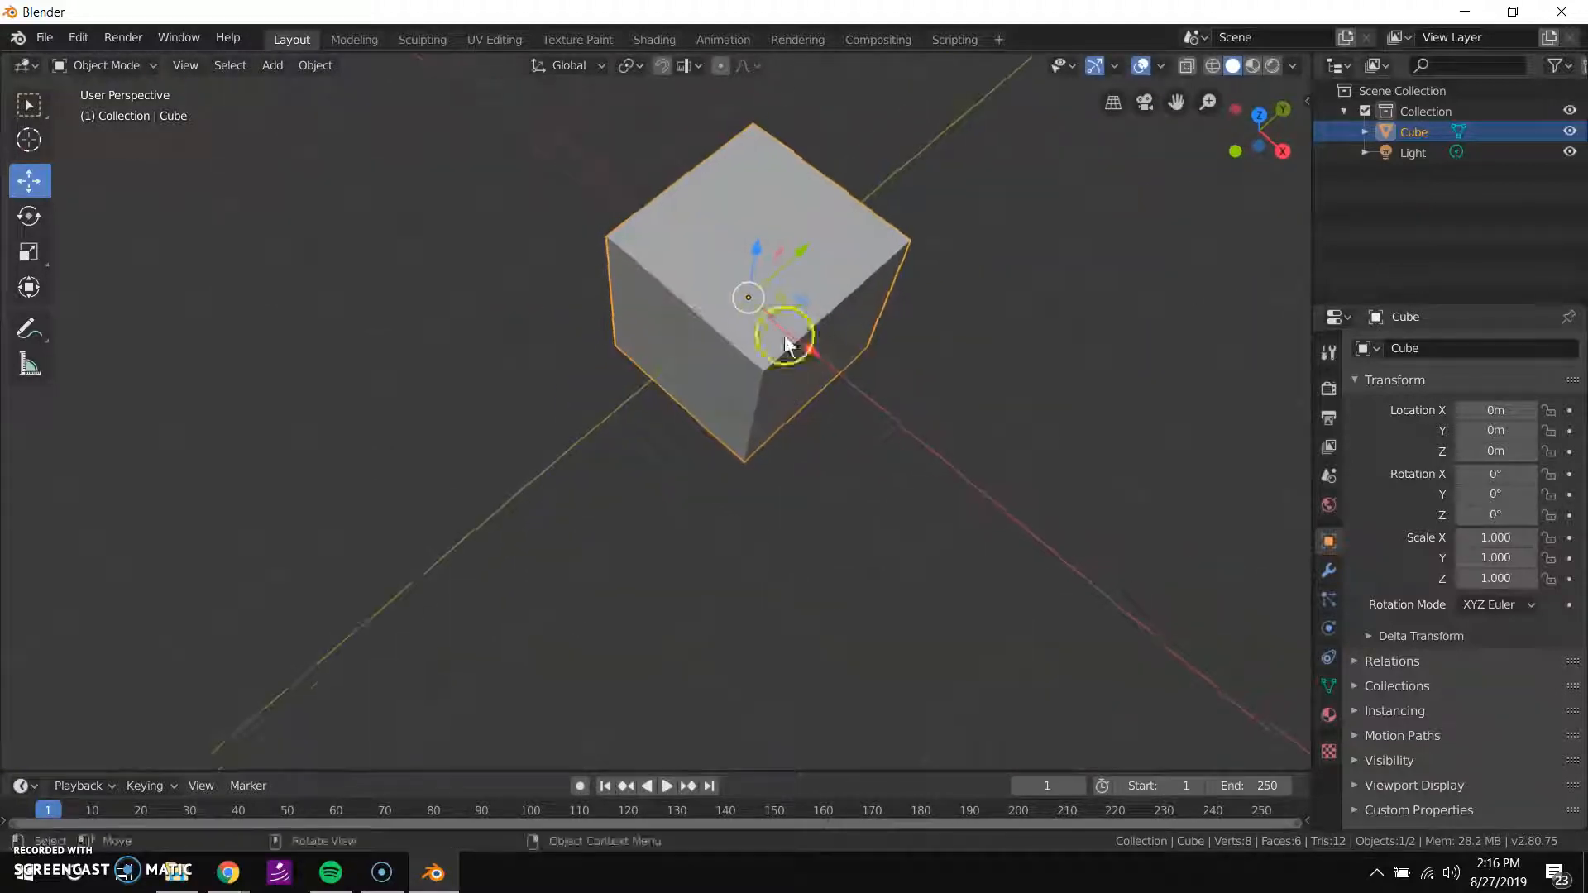
{"action": "left_click_drag", "start_coordinate": [798, 295], "coordinate": [1152, 191]}
{"action": "scroll", "coordinate": [979, 375], "scroll_direction": "down", "scroll_amount": 3}
{"action": "middle_click_drag", "start_coordinate": [979, 376], "coordinate": [1029, 362]}
{"action": "middle_click_drag", "start_coordinate": [880, 379], "coordinate": [773, 450]}
{"action": "scroll", "coordinate": [862, 405], "scroll_direction": "down", "scroll_amount": 4}
{"action": "left_click_drag", "start_coordinate": [816, 368], "coordinate": [741, 366]}
{"action": "middle_click_drag", "start_coordinate": [741, 365], "coordinate": [716, 360]}
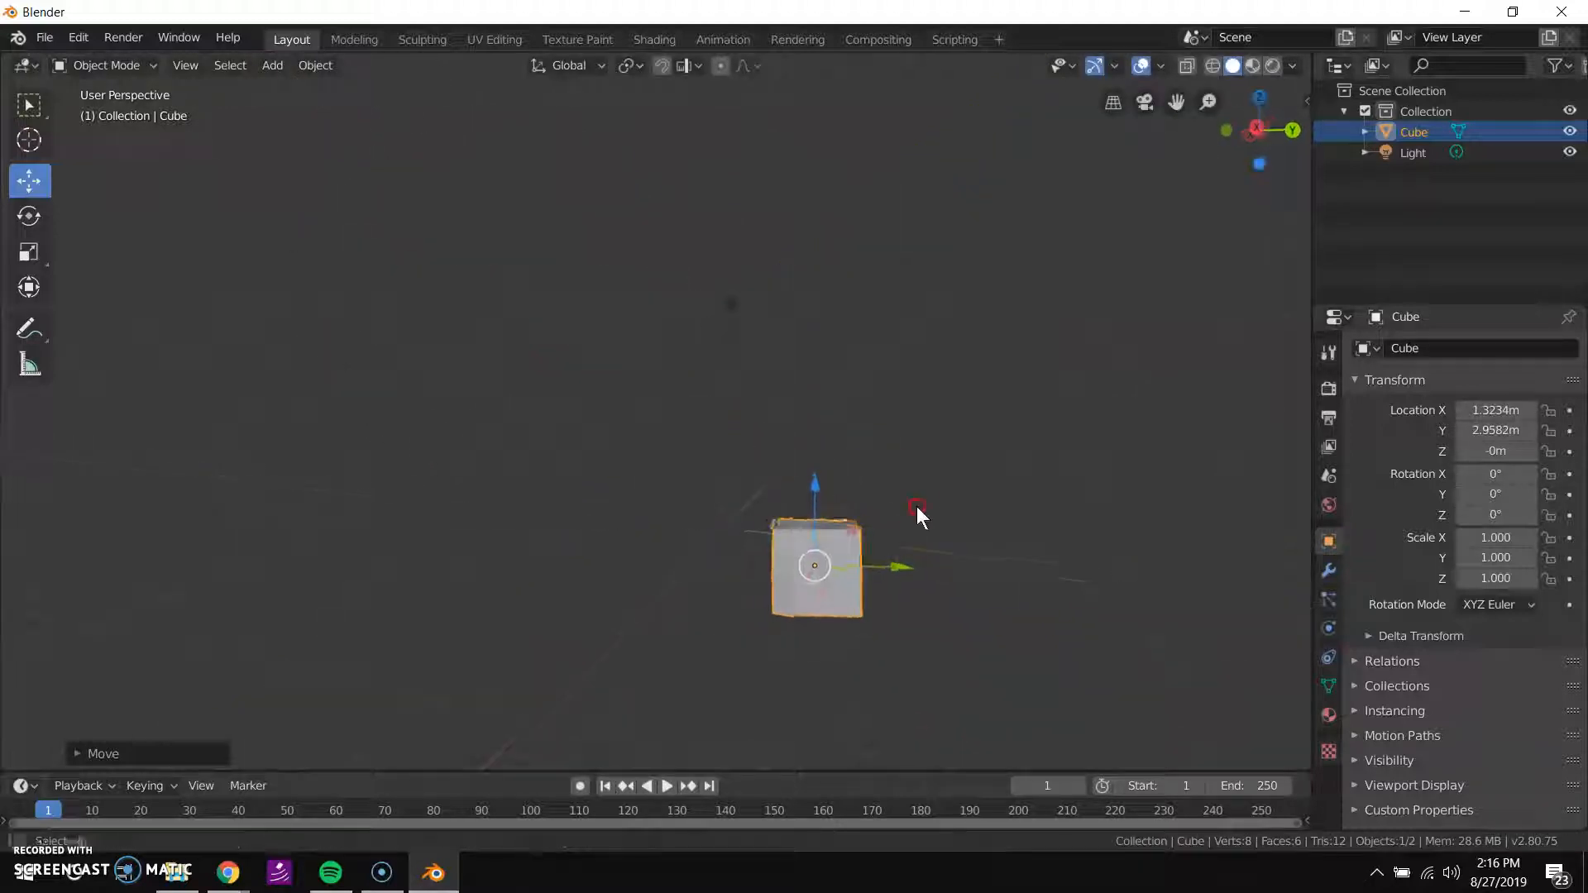
Move the cube within the YZ plane to about Y -2.49 m and Z 1.93 m, and undo the moves back to the origin.
{"action": "mouse_move", "coordinate": [856, 503]}
{"action": "middle_mouse_down"}
{"action": "mouse_move", "coordinate": [882, 584]}
{"action": "mouse_move", "coordinate": [875, 535]}
{"action": "mouse_move", "coordinate": [831, 489]}
{"action": "middle_mouse_up"}
{"action": "middle_click_drag", "start_coordinate": [692, 311], "coordinate": [839, 486]}
{"action": "left_click_drag", "start_coordinate": [839, 486], "coordinate": [623, 419]}
{"action": "middle_click_drag", "start_coordinate": [624, 418], "coordinate": [748, 465]}
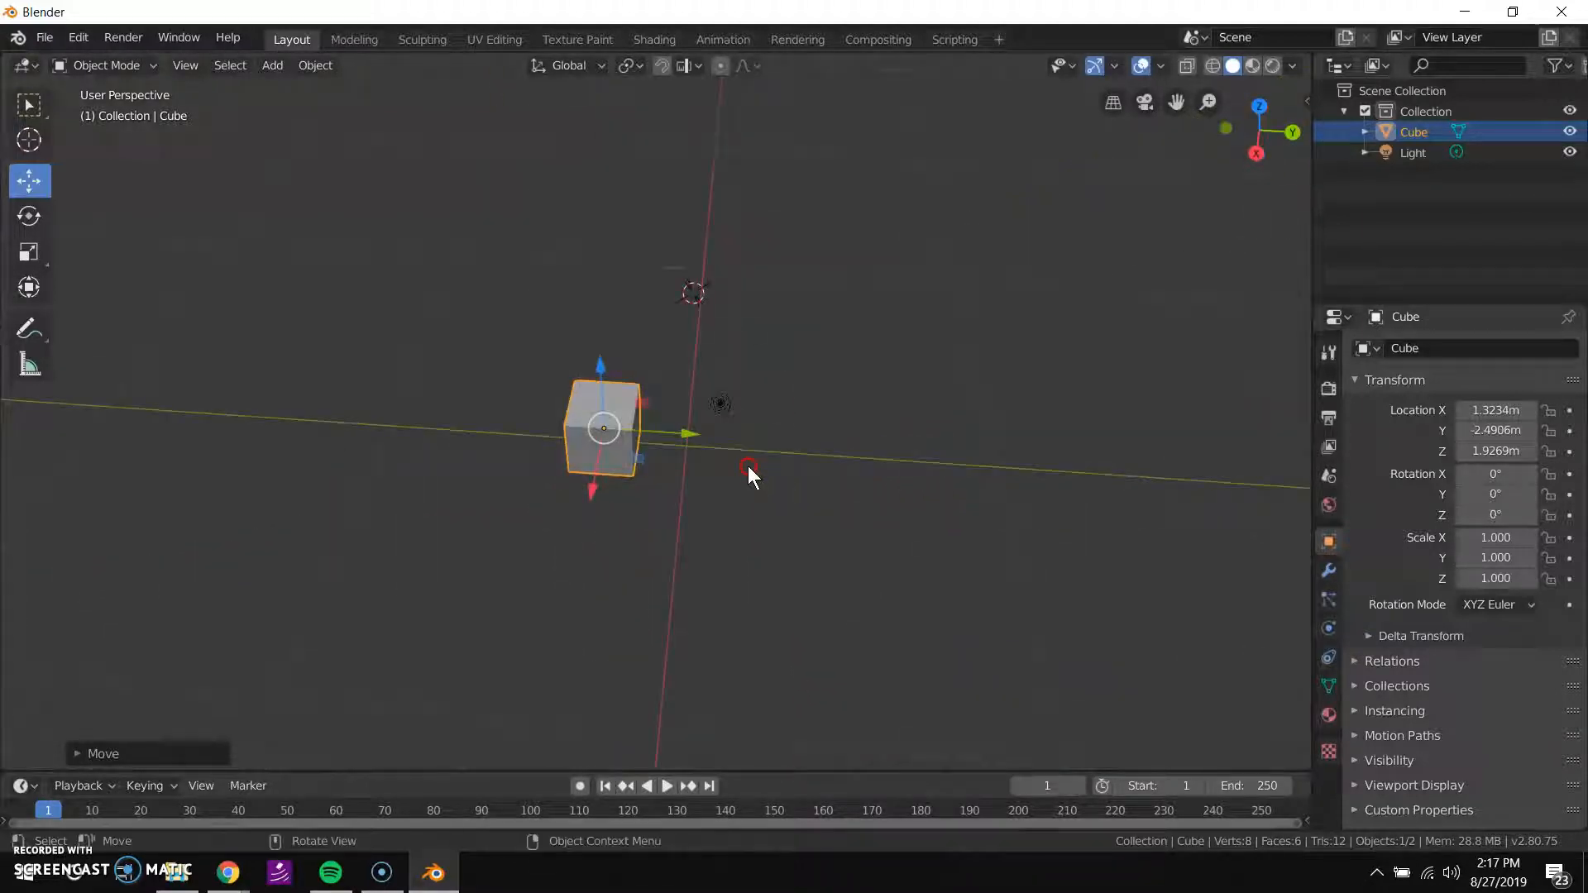
{"action": "key", "text": "ctrl+z"}
{"action": "key", "text": "ctrl+z"}
{"action": "middle_click_drag", "start_coordinate": [870, 538], "coordinate": [652, 511]}
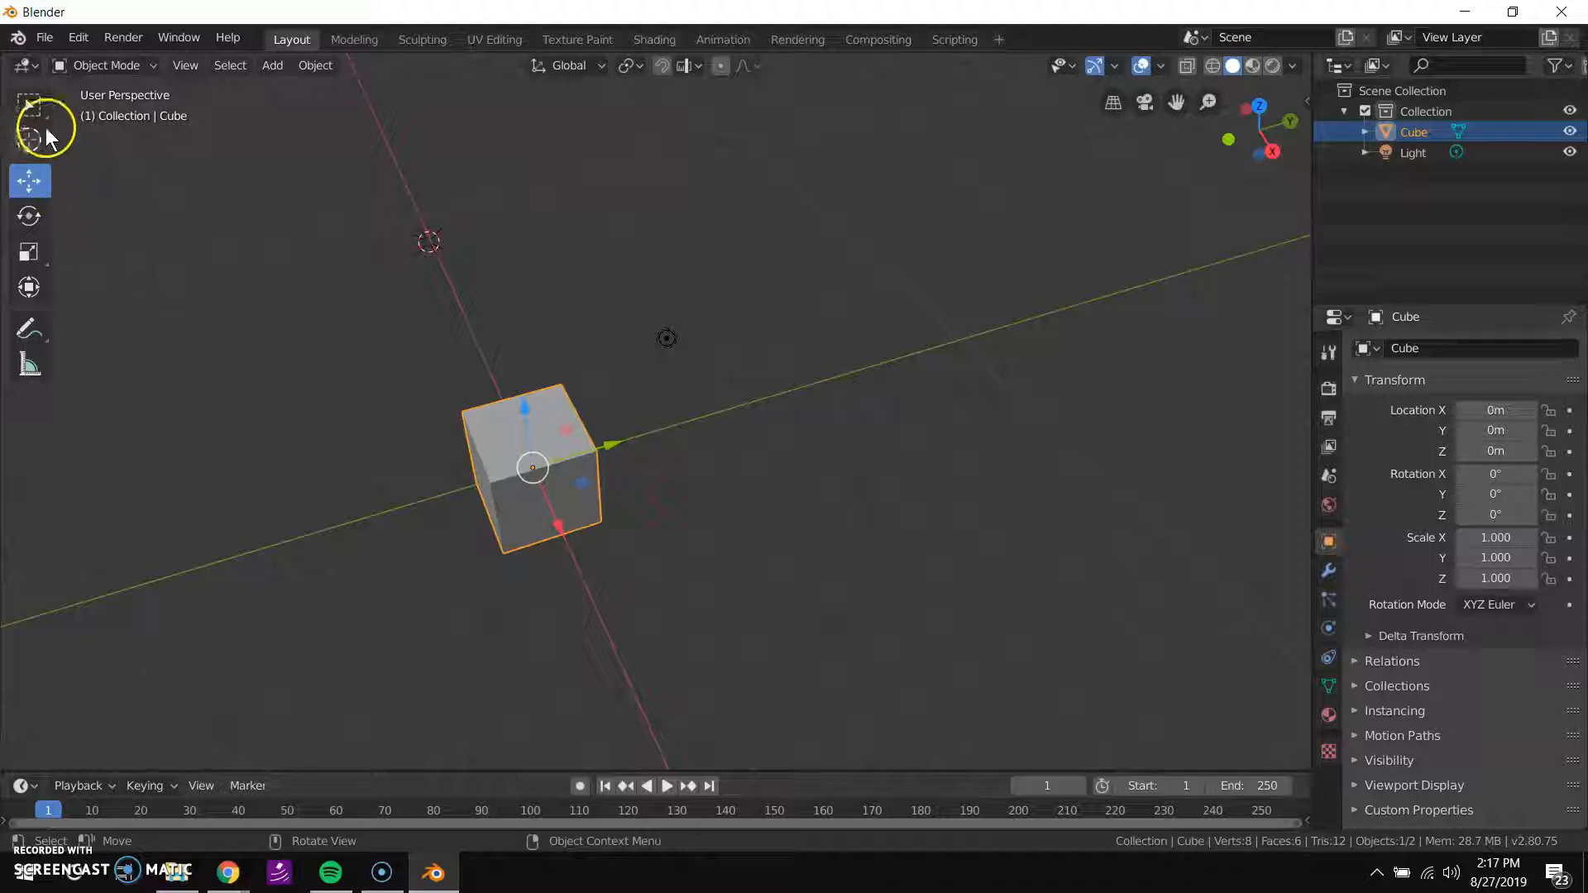
Grab the cube and place it freely without an axis constraint, and clear its location back to the origin.
{"action": "middle_click_drag", "start_coordinate": [237, 179], "coordinate": [772, 479]}
{"action": "right_click", "coordinate": [712, 474]}
{"action": "left_click", "coordinate": [603, 407]}
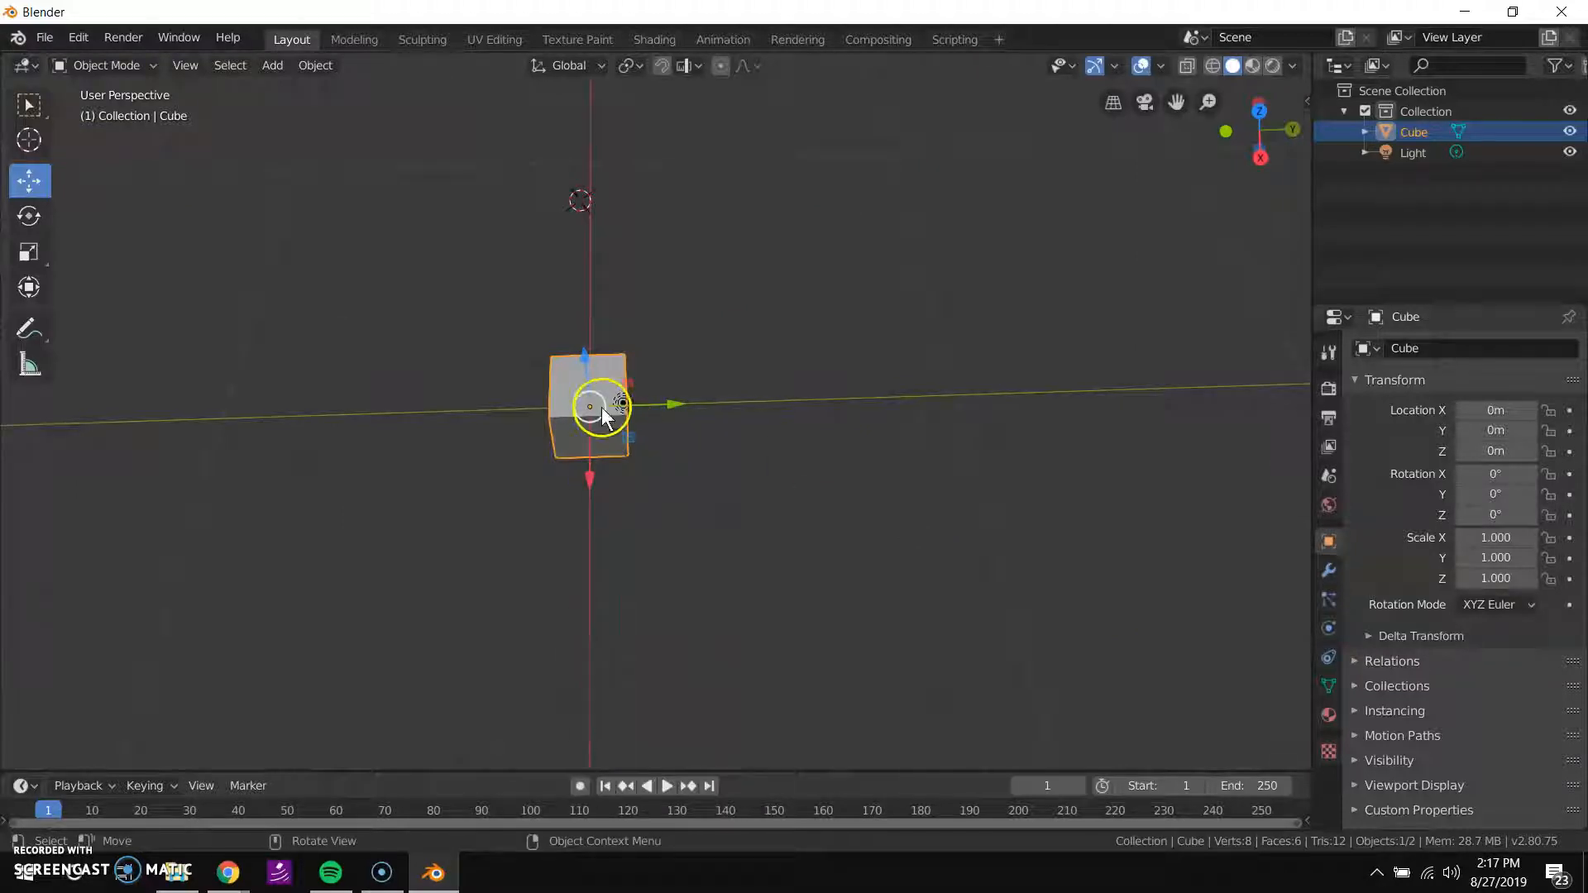
{"action": "key", "text": "g"}
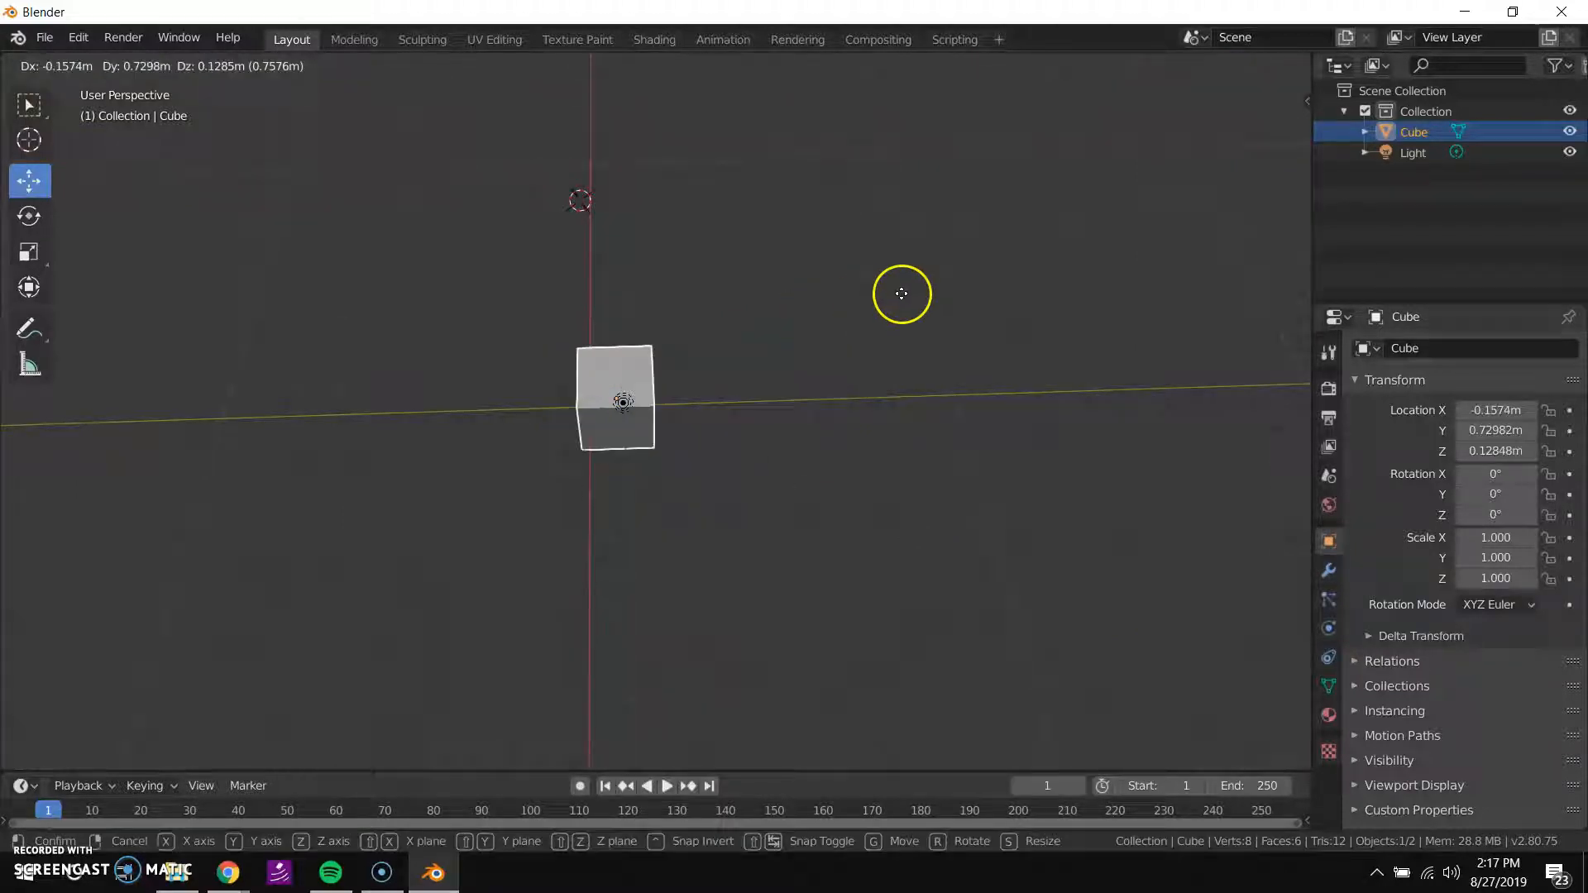
{"action": "left_click", "coordinate": [1075, 117]}
{"action": "middle_click_drag", "start_coordinate": [1075, 117], "coordinate": [702, 385]}
{"action": "key", "text": "alt+g"}
{"action": "middle_click_drag", "start_coordinate": [629, 339], "coordinate": [682, 502]}
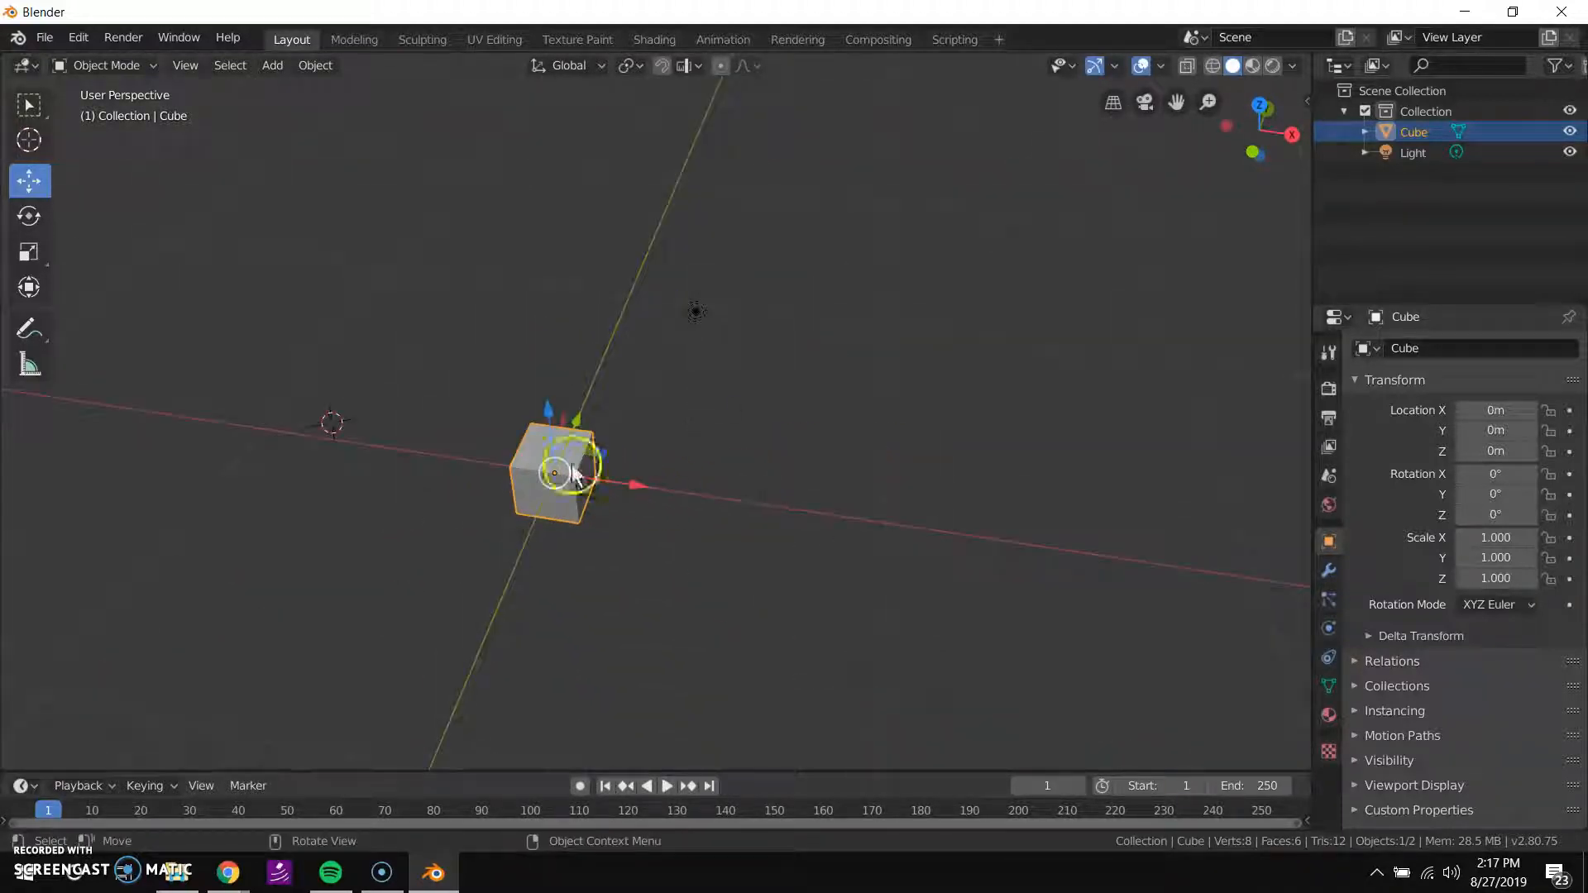
Try grabbing the cube along the global X axis only, and cancel the move.
{"action": "middle_click_drag", "start_coordinate": [552, 480], "coordinate": [951, 455]}
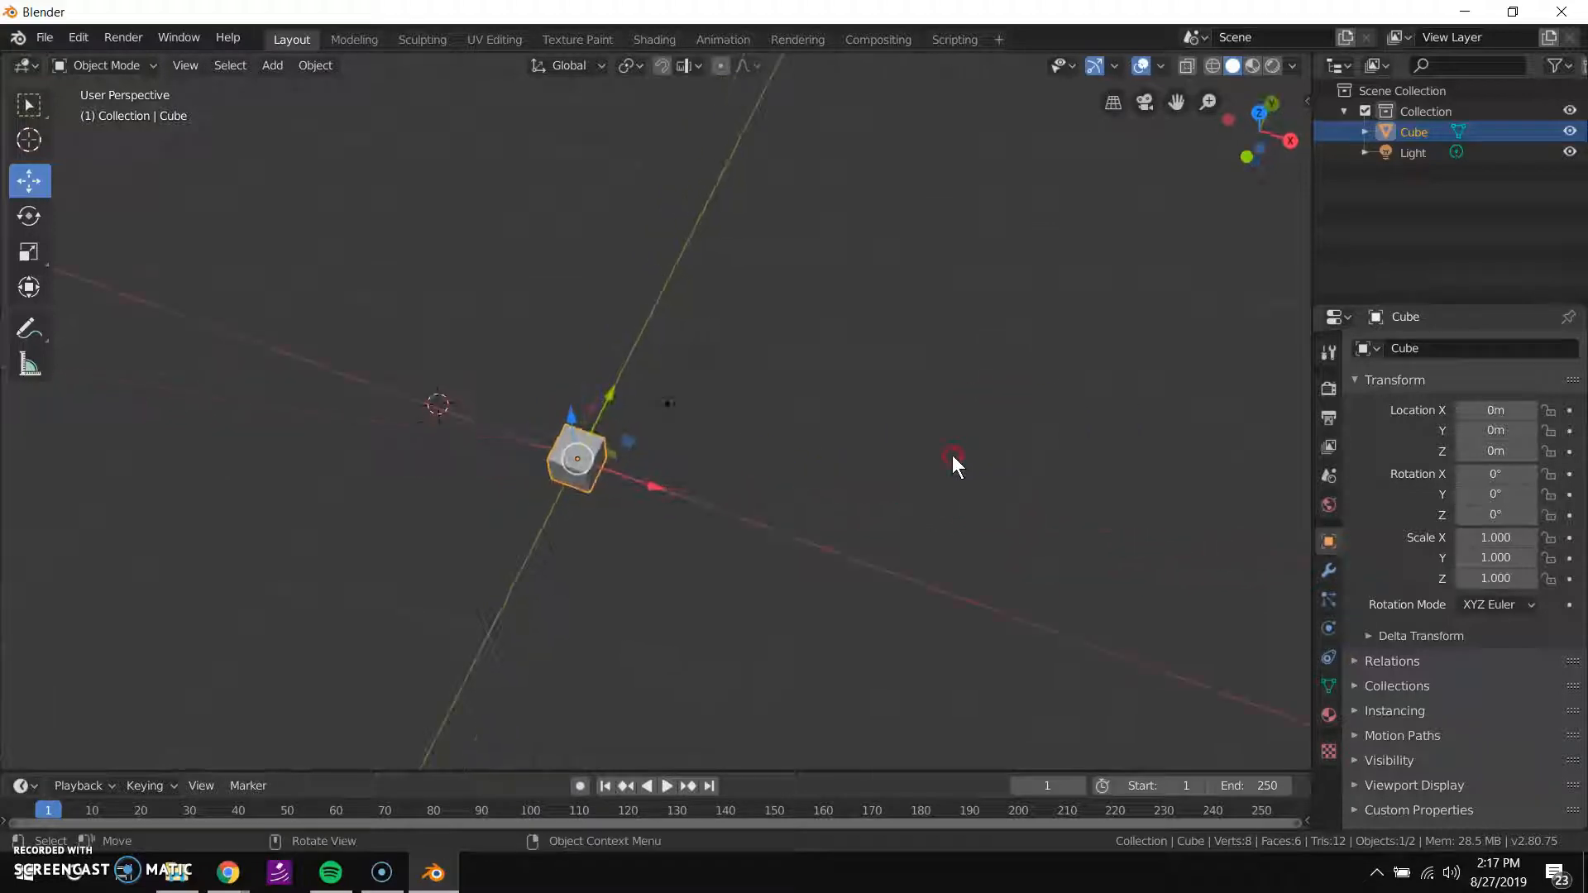
{"action": "key", "text": "g"}
{"action": "key", "text": "x"}
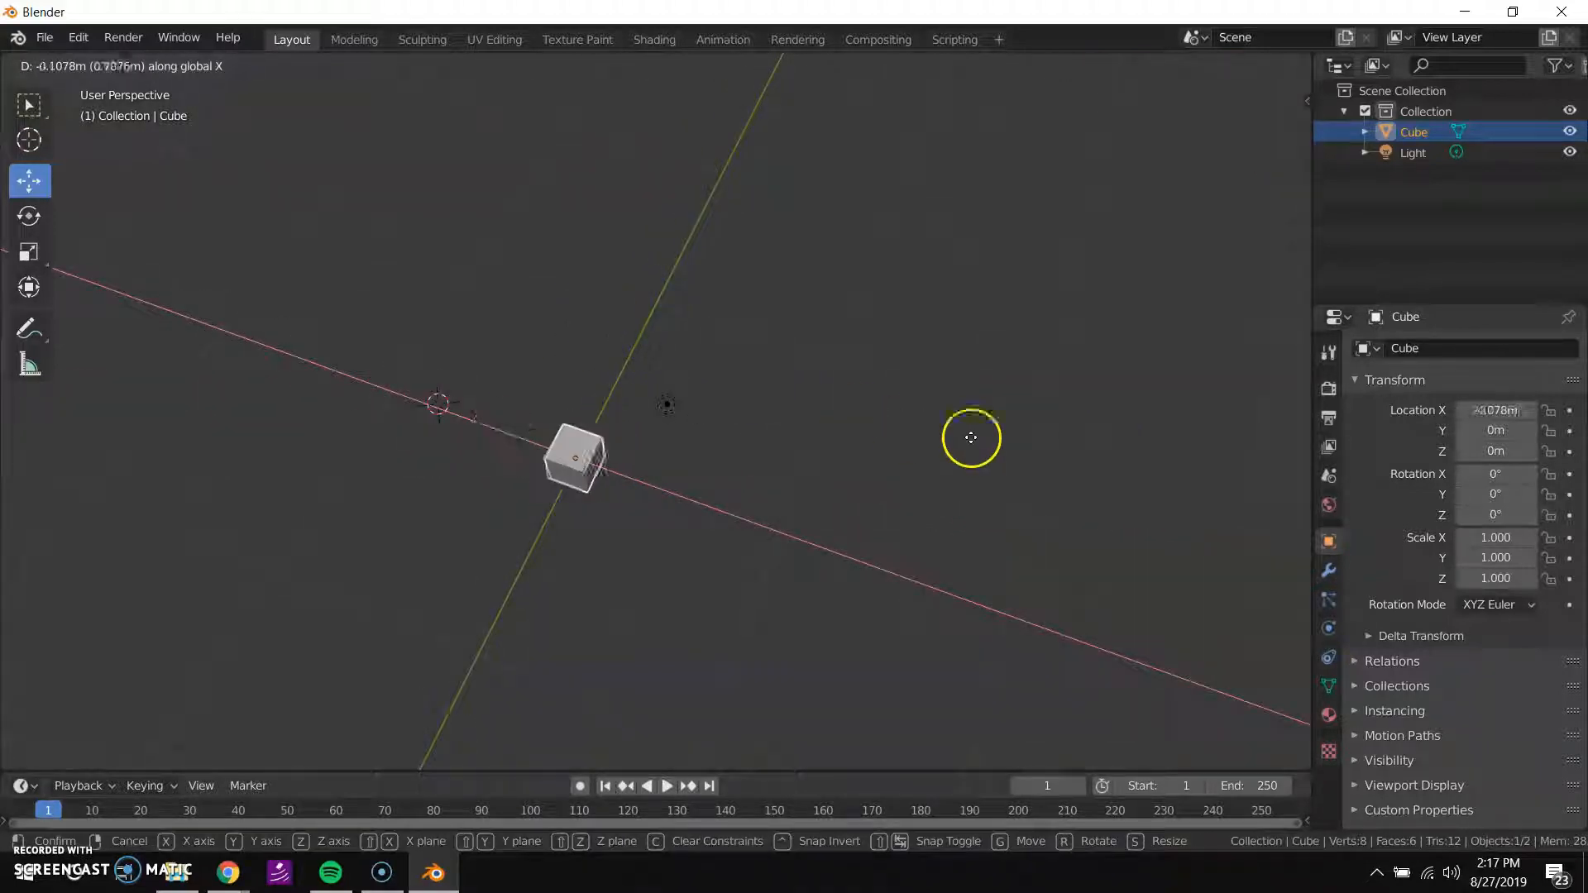
{"action": "right_click", "coordinate": [637, 368]}
{"action": "middle_click_drag", "start_coordinate": [1085, 529], "coordinate": [669, 514]}
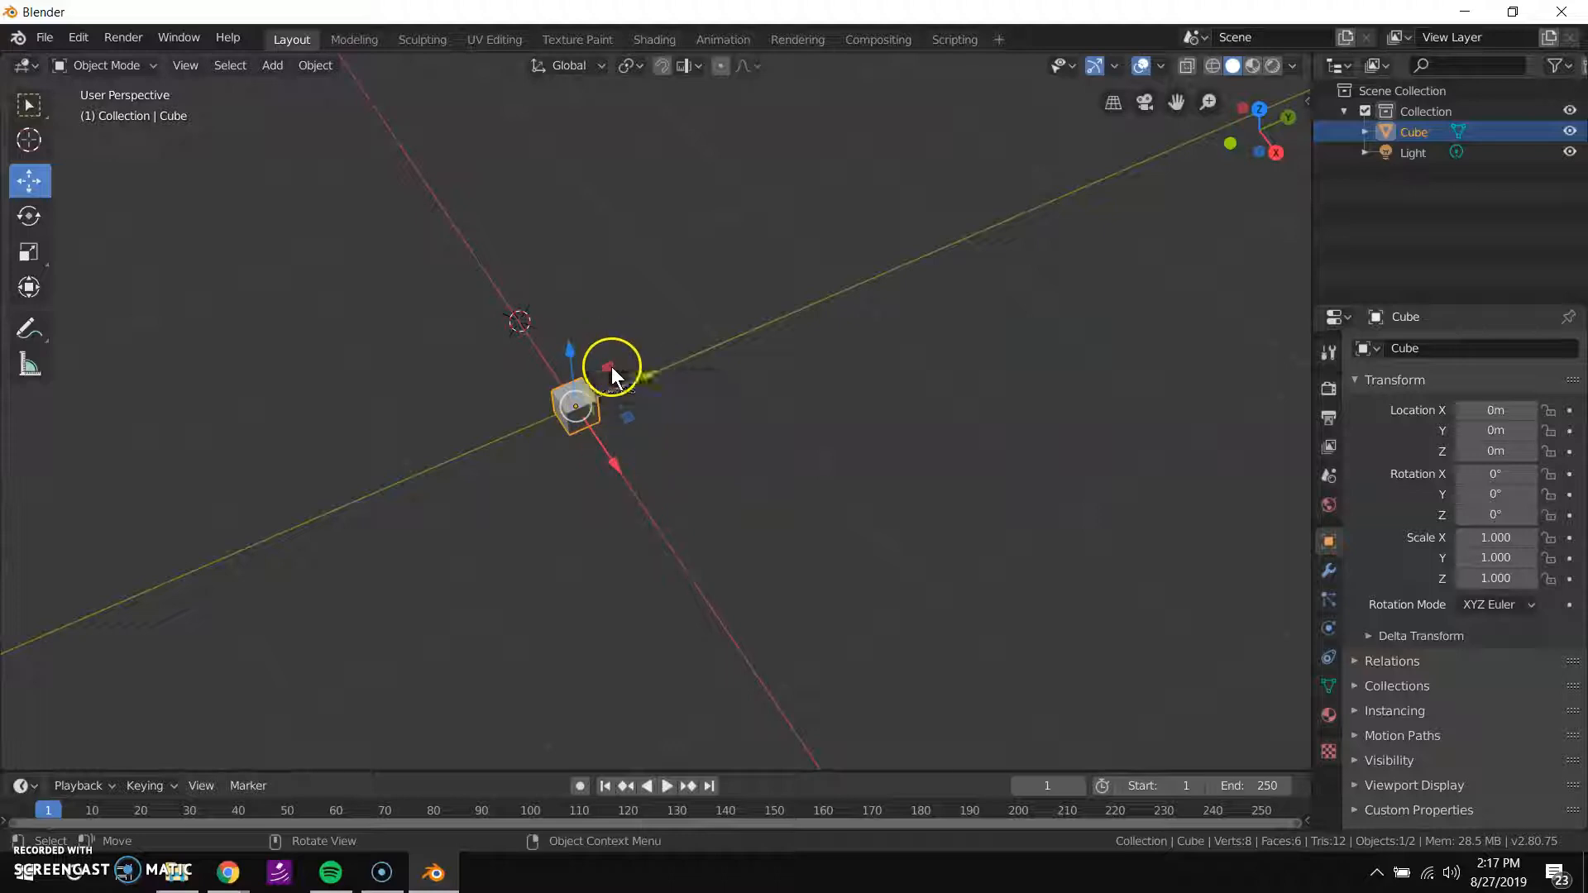
Move the cube with the global X axis locked, to about Y 0.89 m and Z 14.82 m.
{"action": "scroll", "coordinate": [800, 464], "scroll_direction": "down", "scroll_amount": 1}
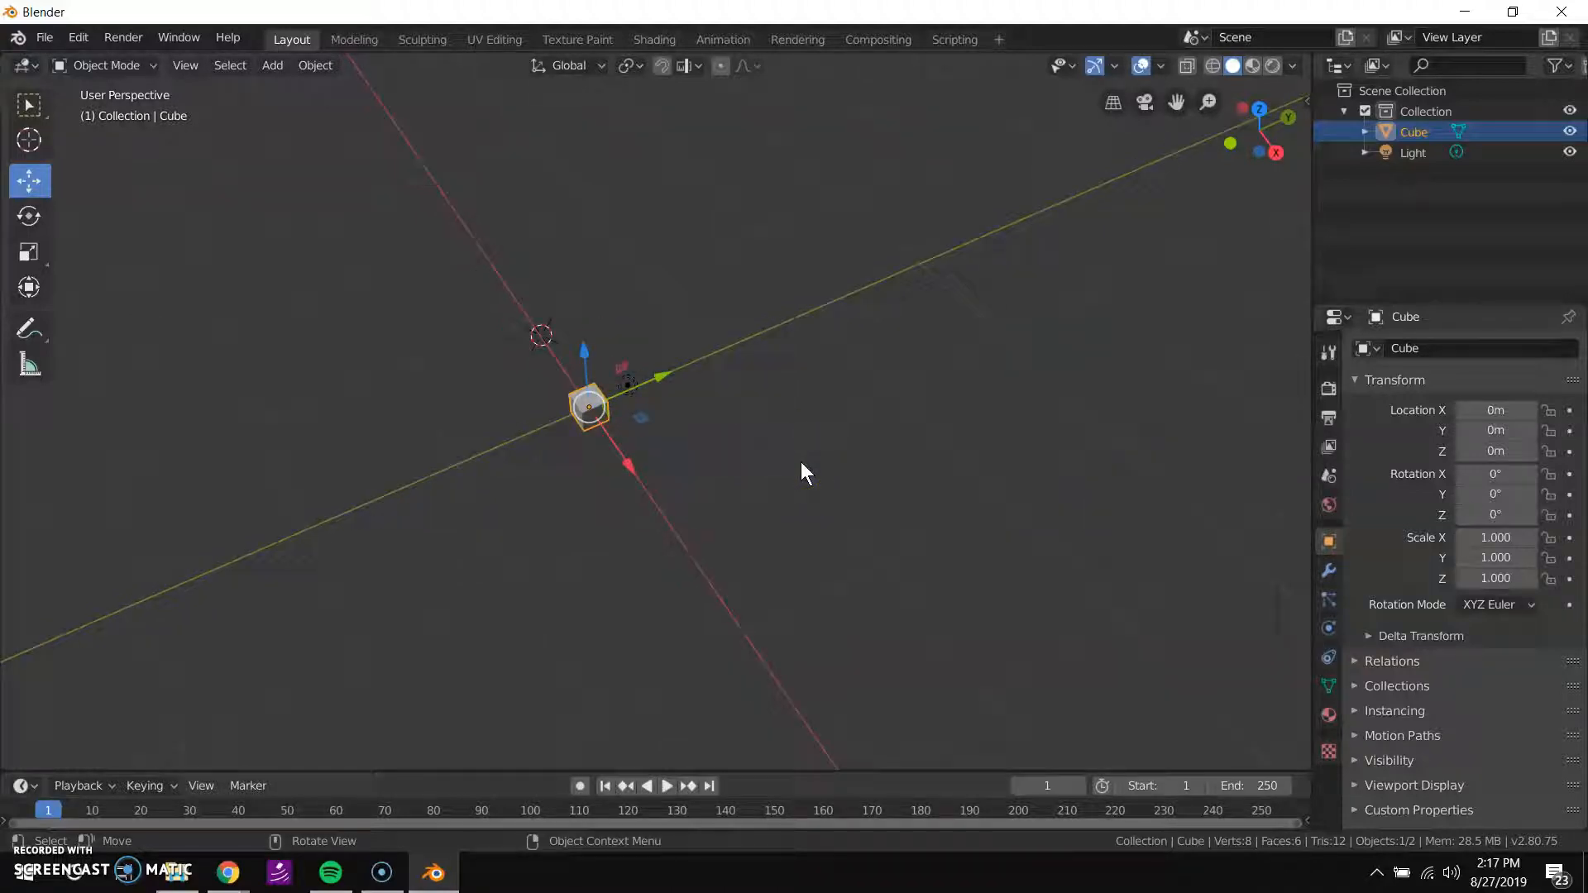
{"action": "key", "text": "g"}
{"action": "key", "text": "shift+x"}
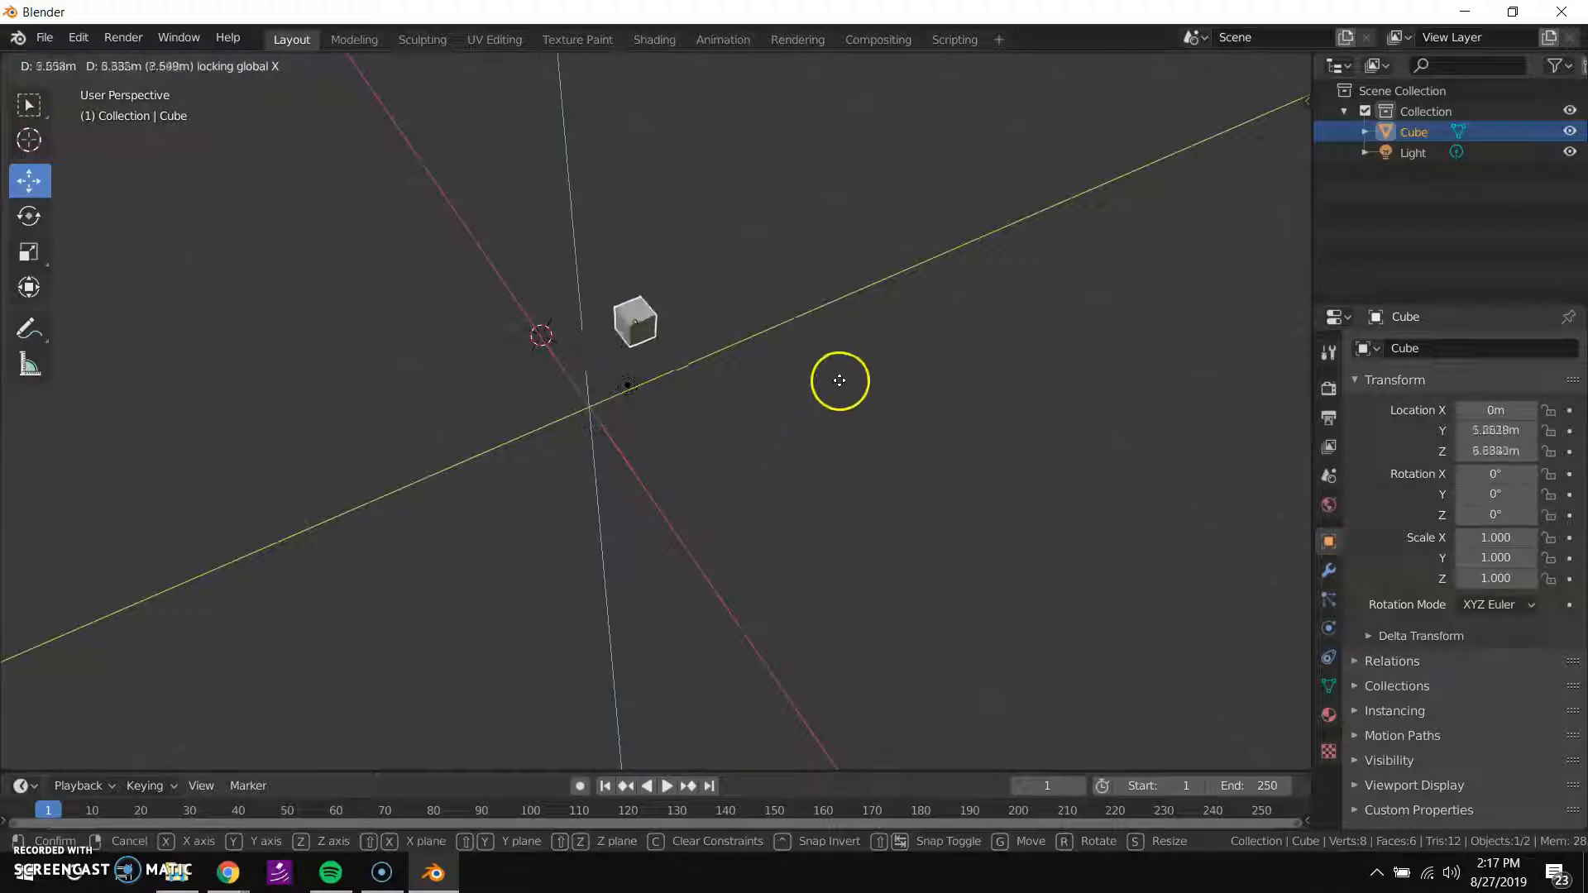
{"action": "left_click", "coordinate": [801, 294]}
{"action": "middle_click_drag", "start_coordinate": [559, 398], "coordinate": [692, 473]}
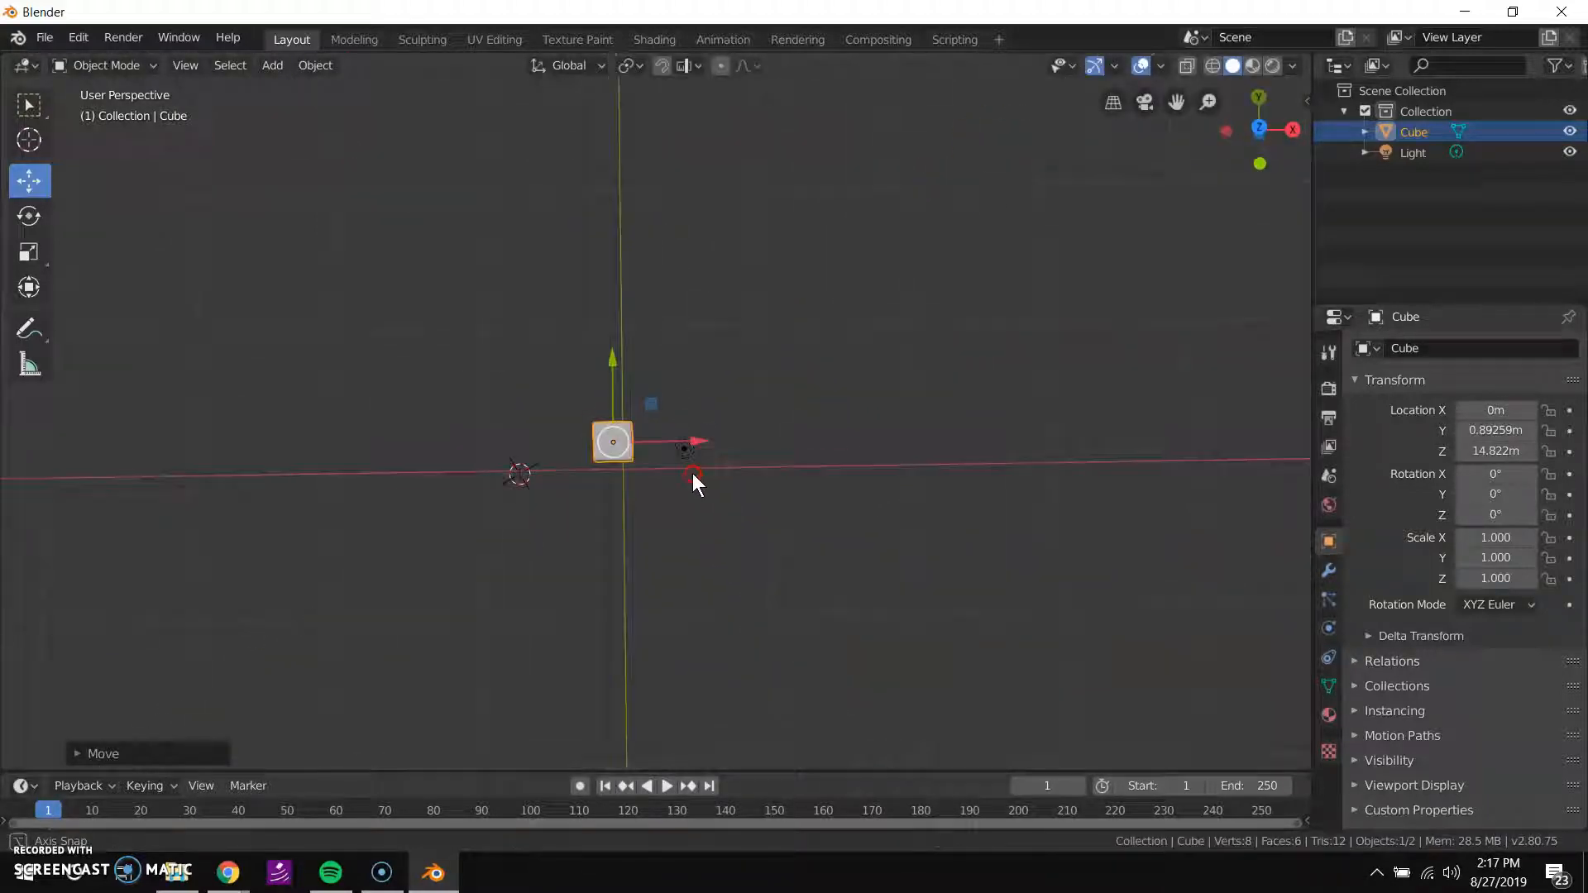
Try another move of the cube with global X locked while looking down from above.
{"action": "key", "text": "g"}
{"action": "key", "text": "shift+x"}
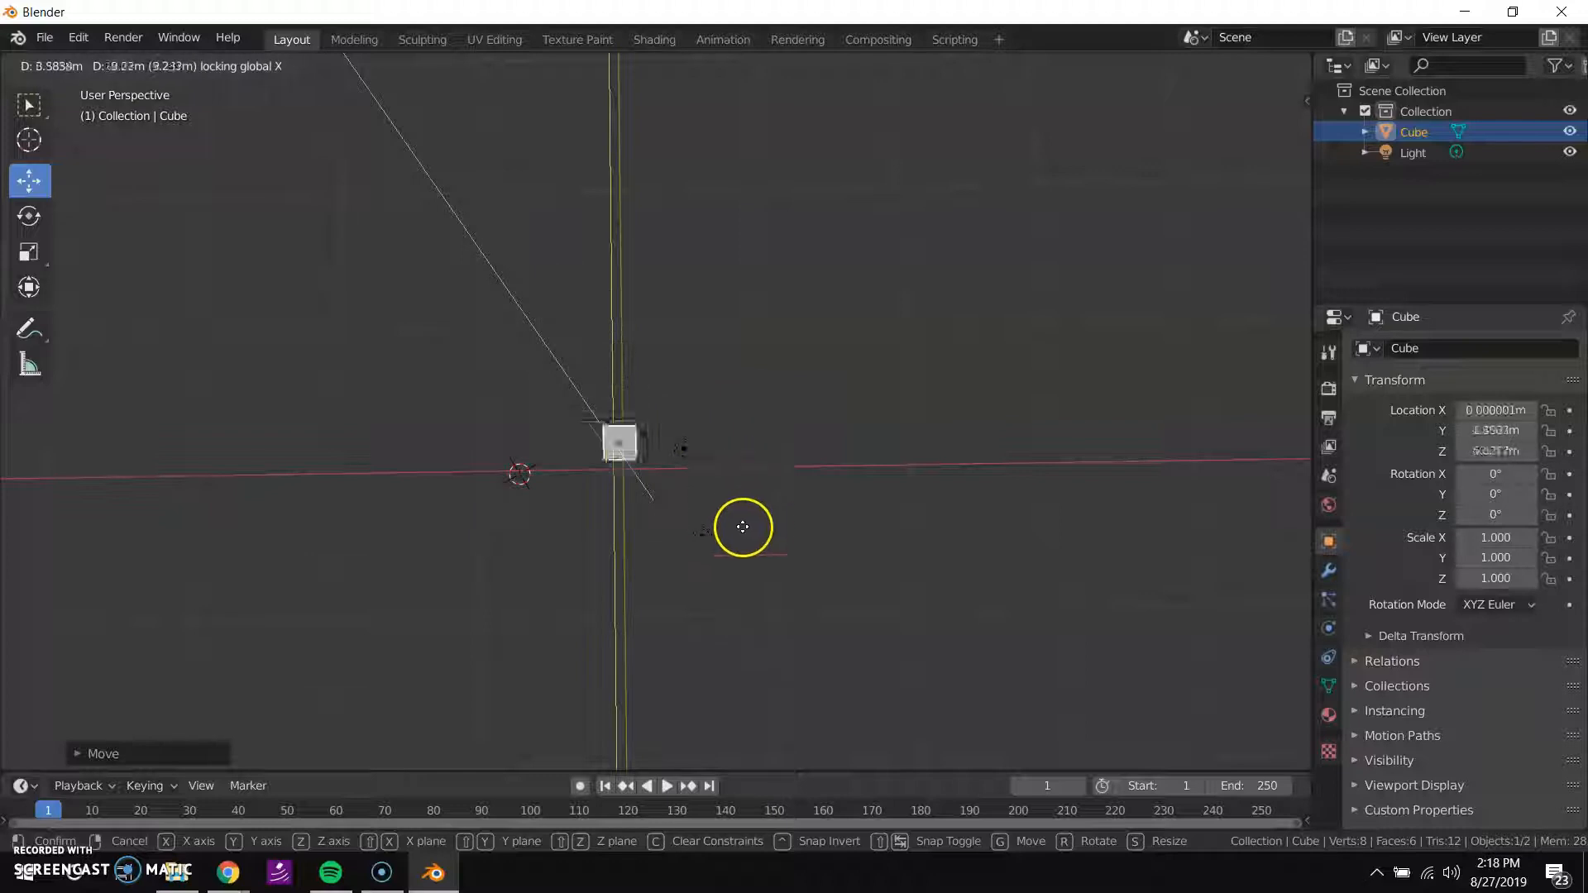
{"action": "left_click", "coordinate": [684, 436]}
{"action": "middle_click_drag", "start_coordinate": [684, 436], "coordinate": [603, 213]}
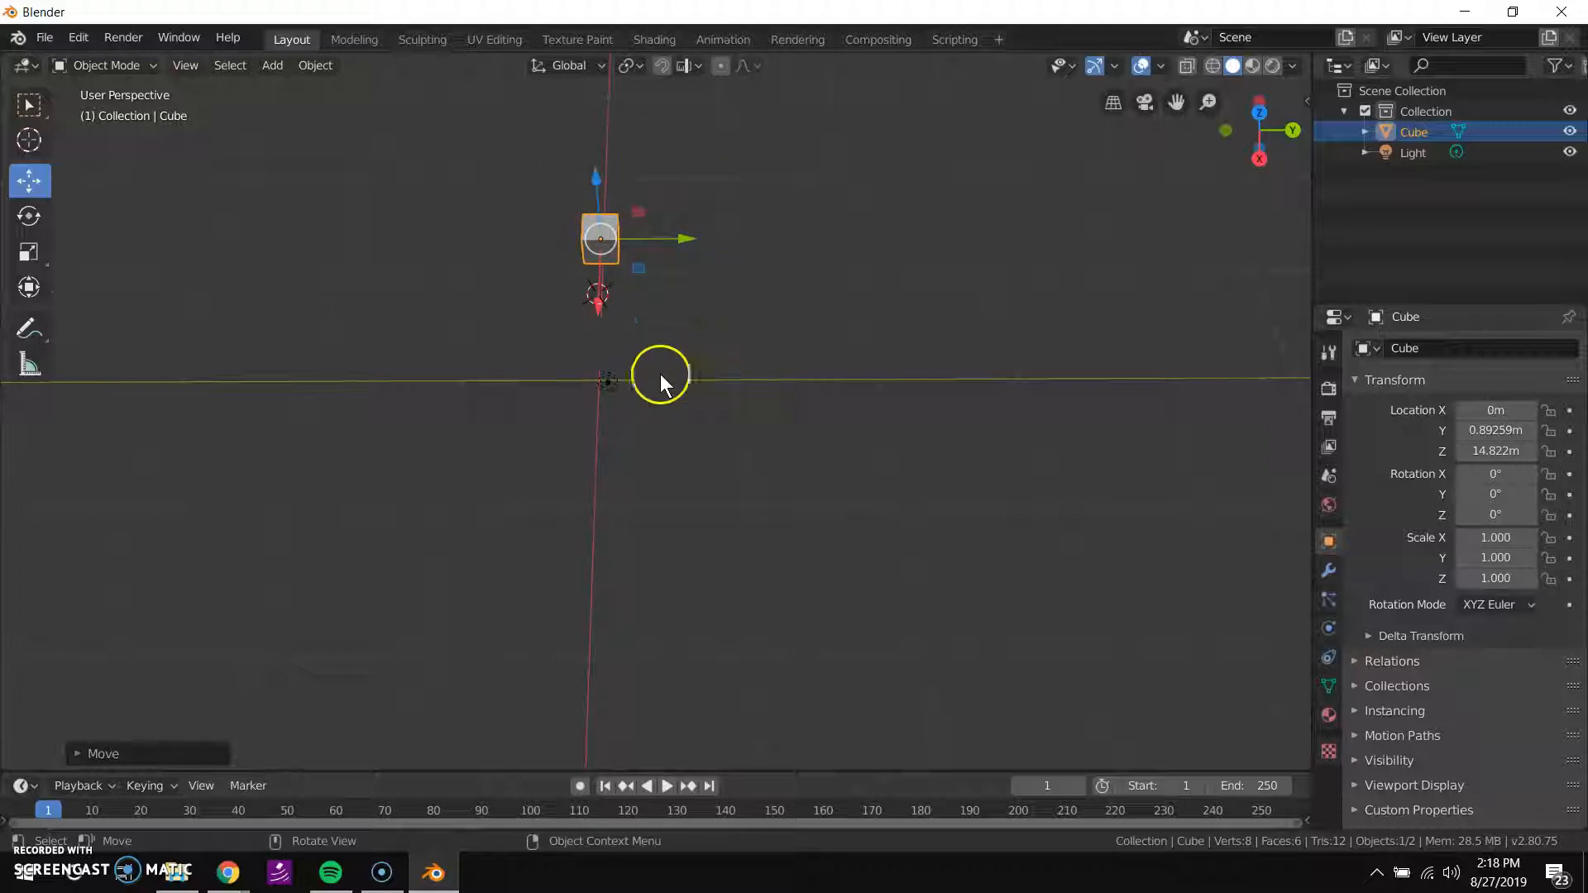
Move the cube with global Z locked to about X 0.35 m and Y 9.23 m, and undo the moves back to the origin.
{"action": "key", "text": "g"}
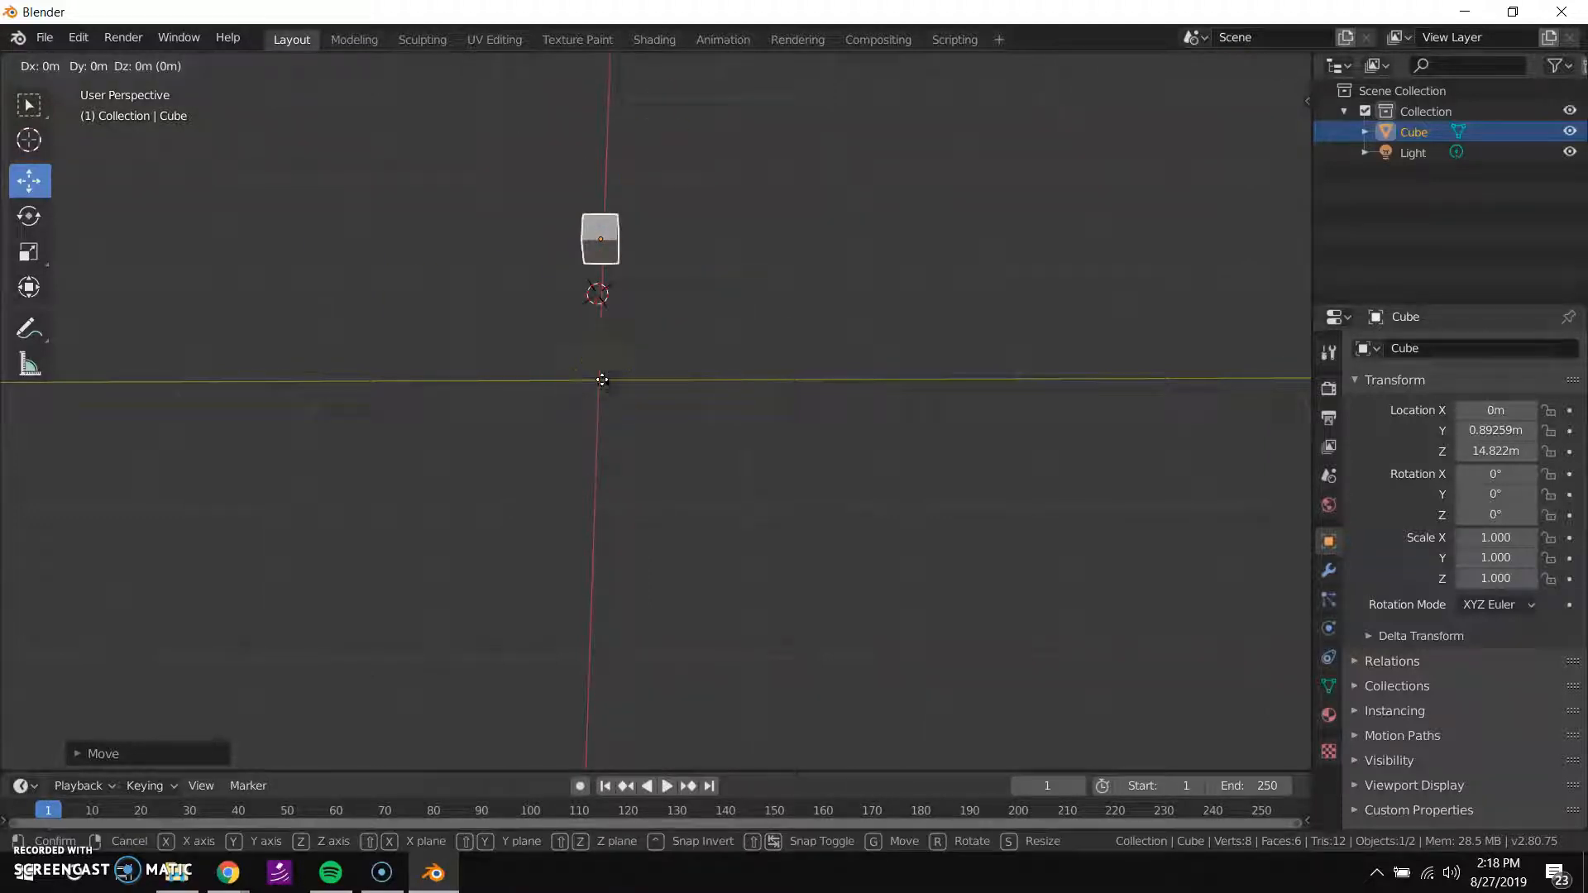
{"action": "key", "text": "shift+z"}
{"action": "left_click", "coordinate": [740, 390]}
{"action": "middle_click_drag", "start_coordinate": [718, 420], "coordinate": [717, 350]}
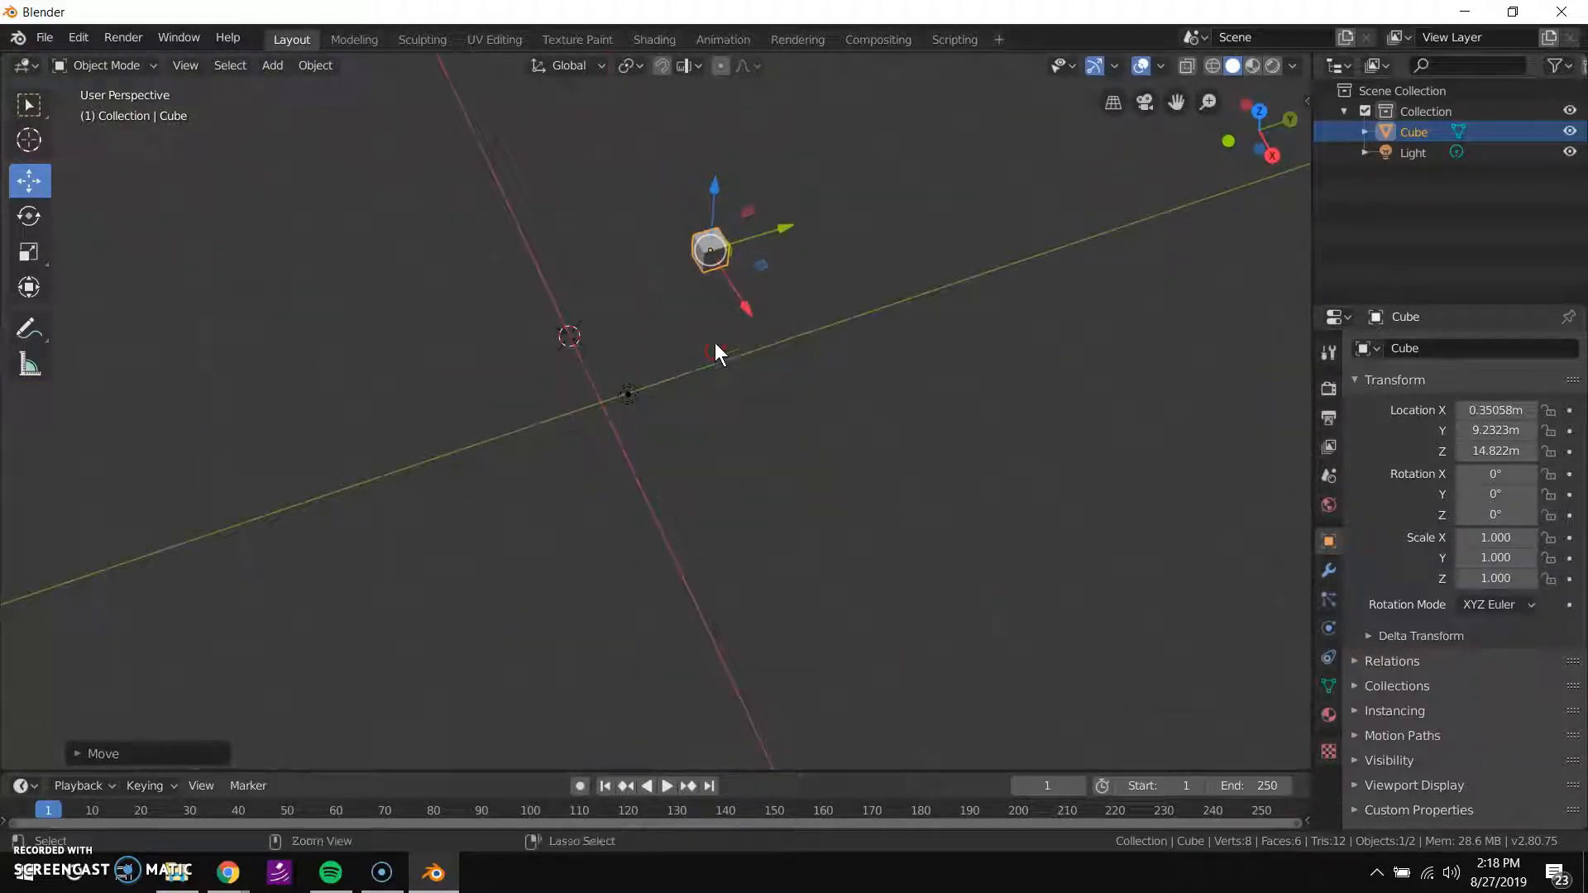
{"action": "key", "text": "ctrl+z"}
{"action": "middle_click_drag", "start_coordinate": [514, 336], "coordinate": [46, 221]}
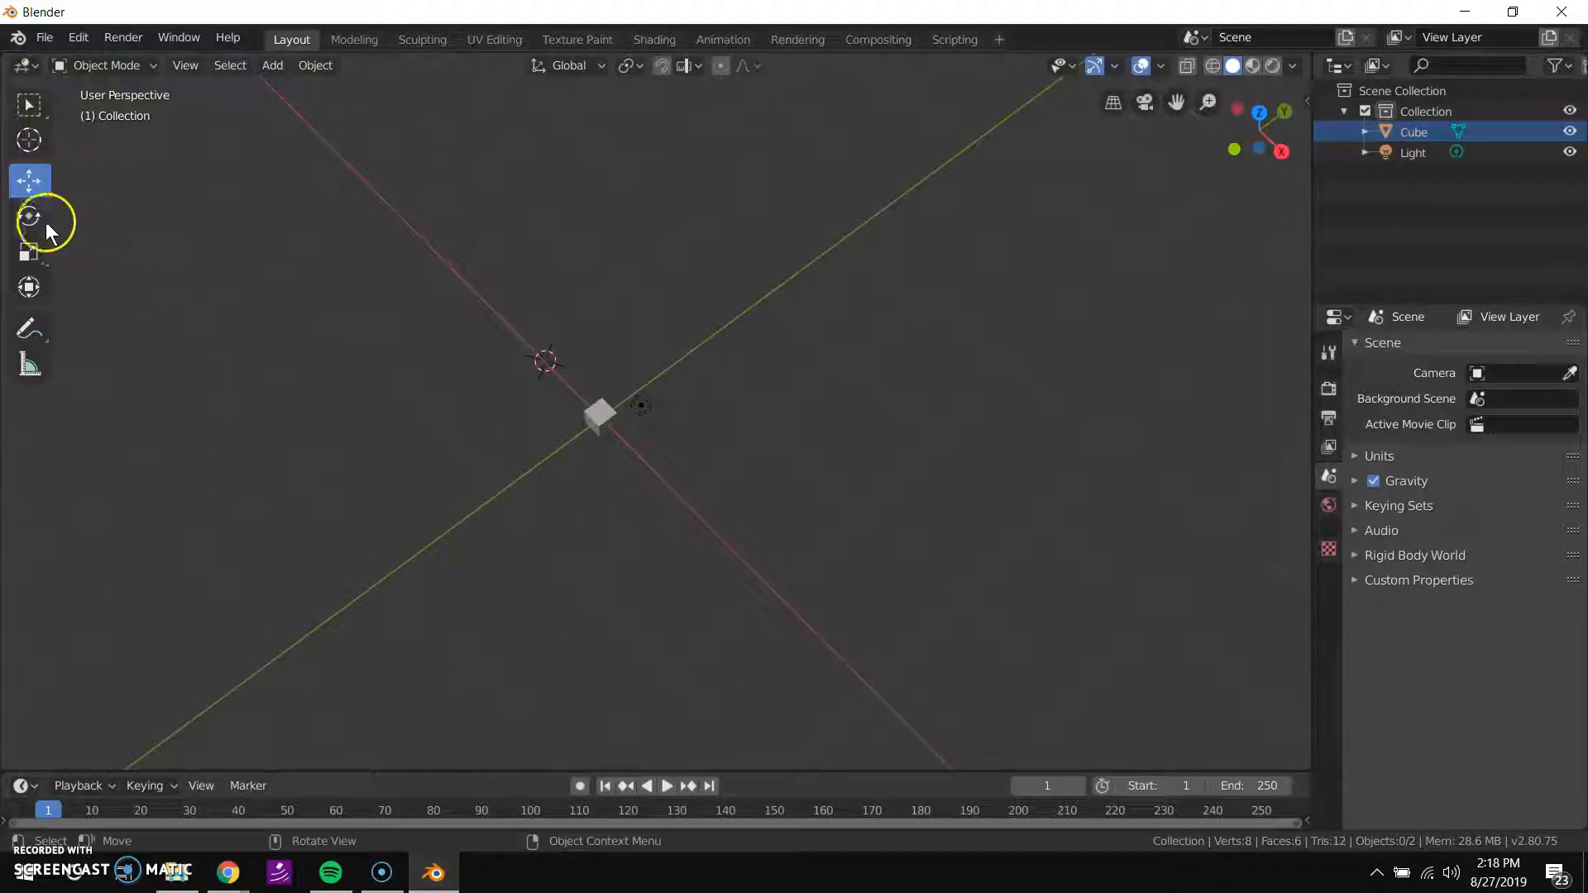
Try rotating the selected cube with the Rotate tool's gizmo, and undo the rotation.
{"action": "left_click", "coordinate": [39, 219]}
{"action": "left_click", "coordinate": [601, 414]}
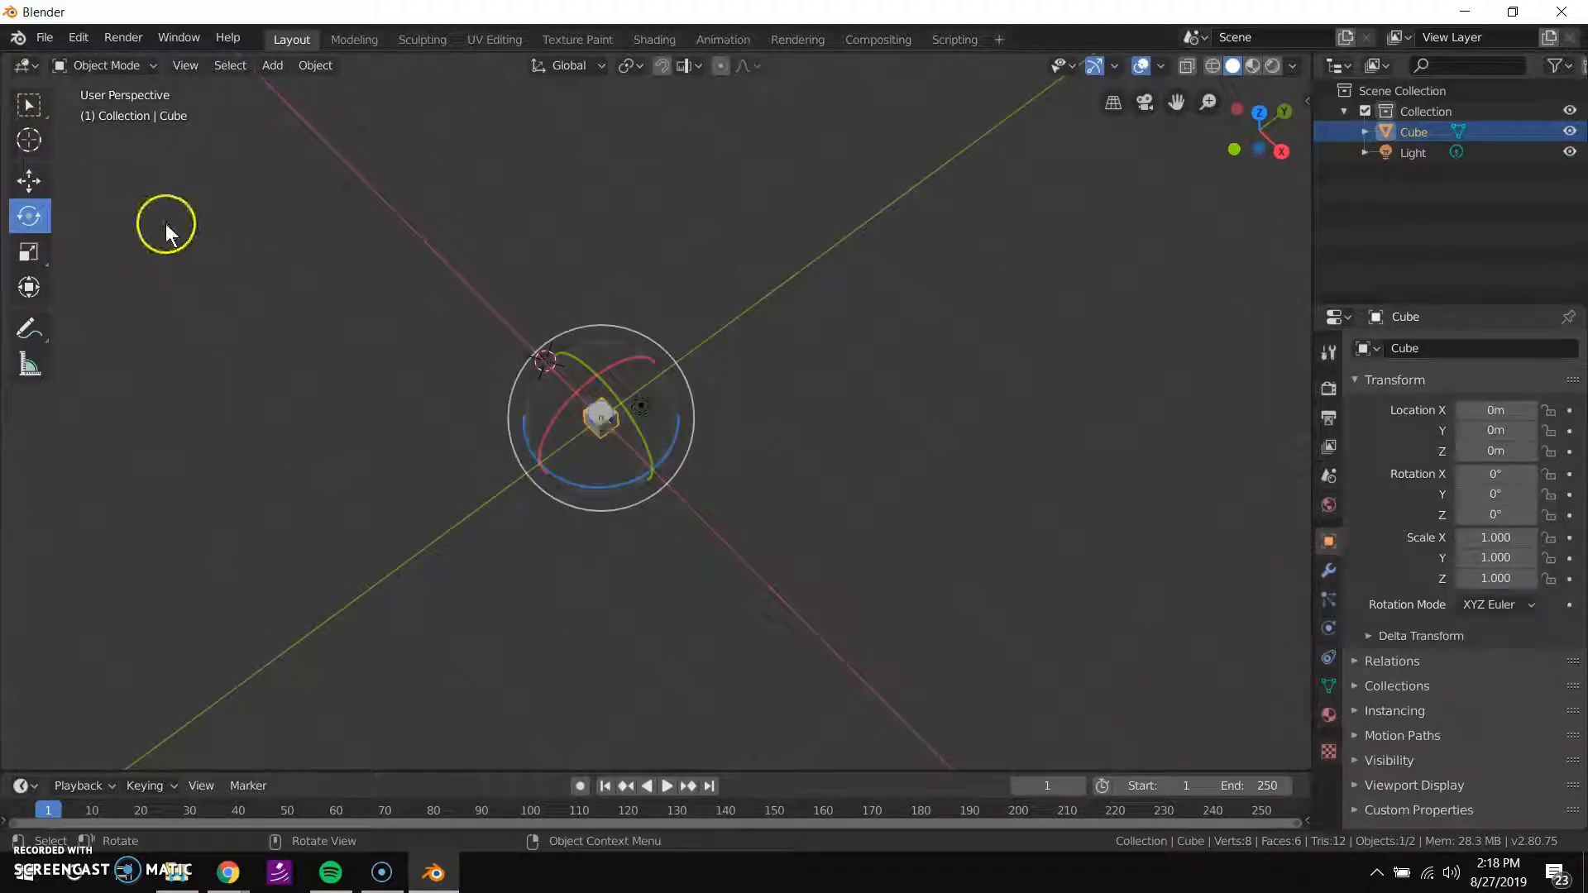
{"action": "scroll", "coordinate": [164, 227], "scroll_direction": "up", "scroll_amount": 5}
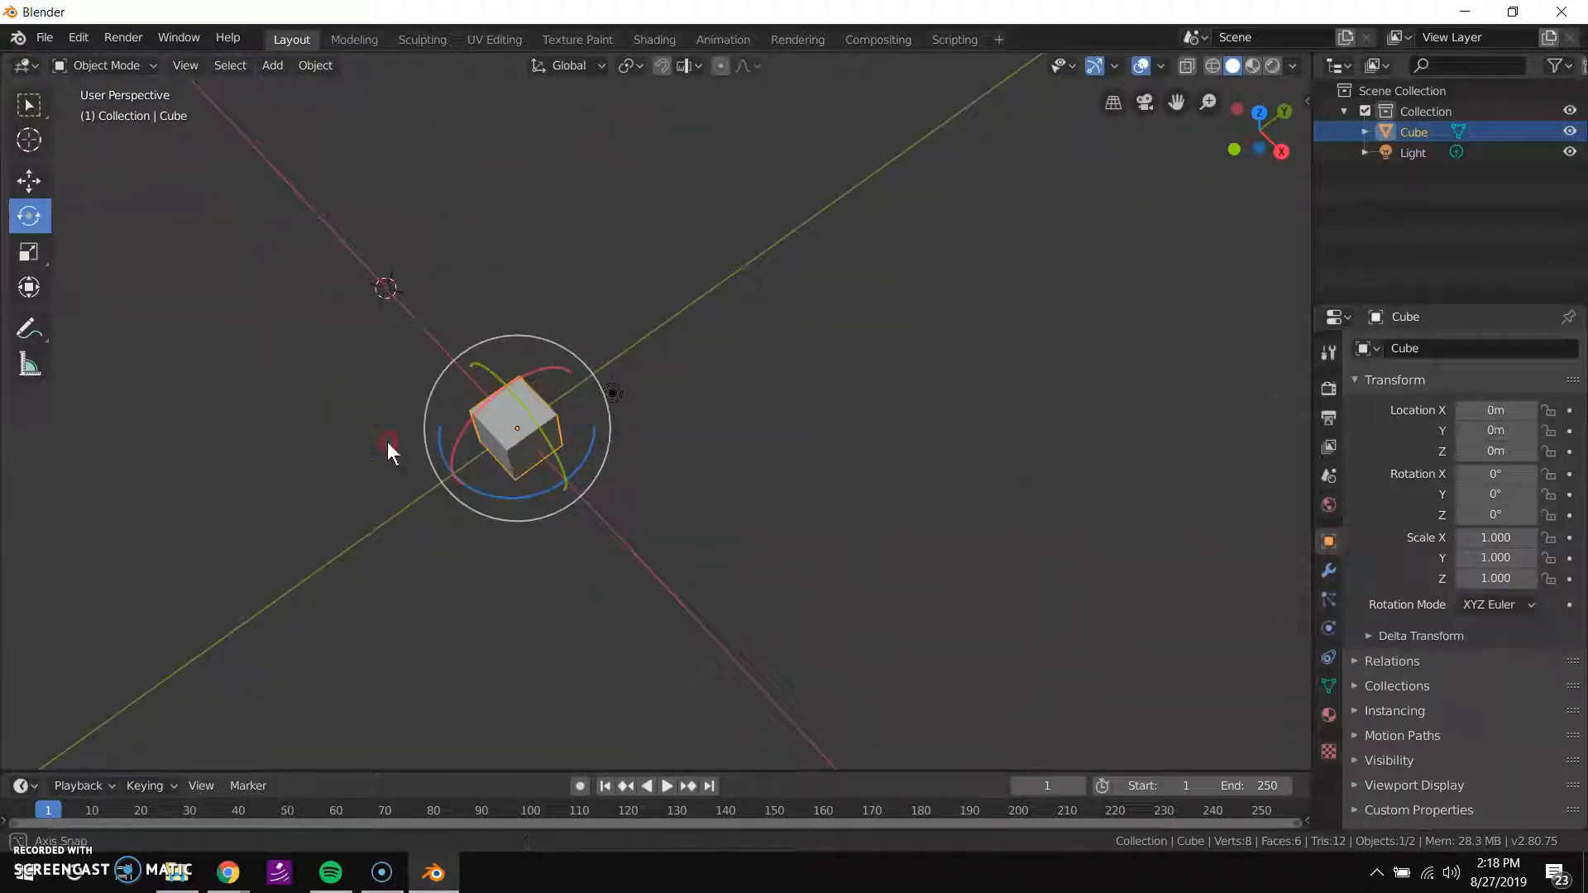
{"action": "middle_click_drag", "start_coordinate": [390, 447], "coordinate": [488, 420]}
{"action": "left_click_drag", "start_coordinate": [509, 453], "coordinate": [524, 454]}
{"action": "key", "text": "ctrl+z"}
Try rotating the cube freely and around the global Z axis, cancelling each rotation.
{"action": "middle_click_drag", "start_coordinate": [626, 405], "coordinate": [728, 468]}
{"action": "key", "text": "r"}
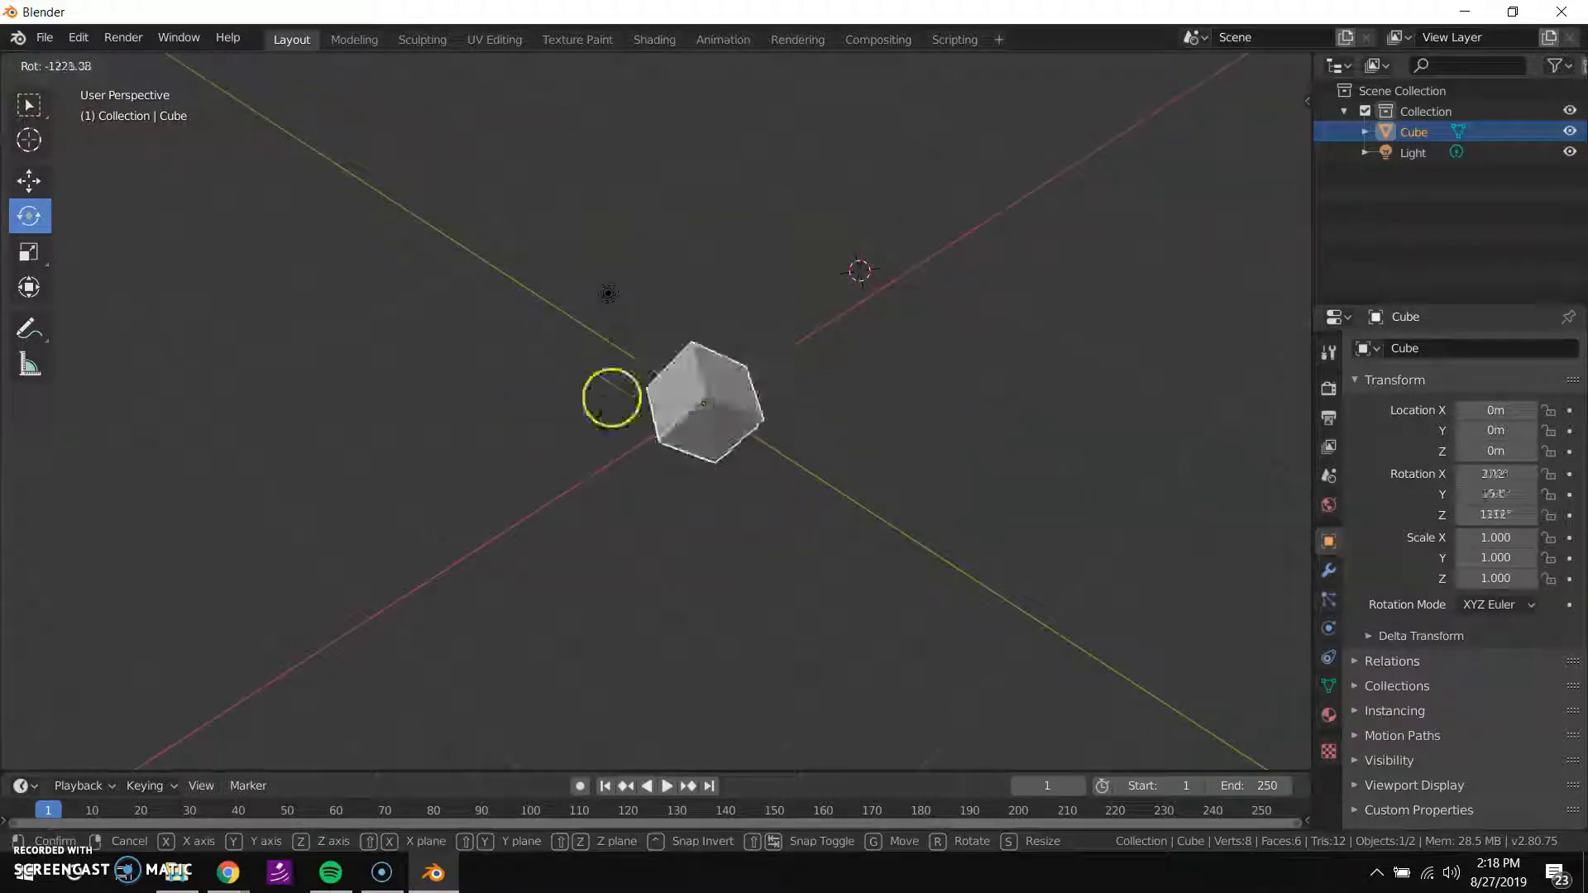
{"action": "right_click", "coordinate": [652, 510]}
{"action": "key", "text": "r"}
{"action": "key", "text": "z"}
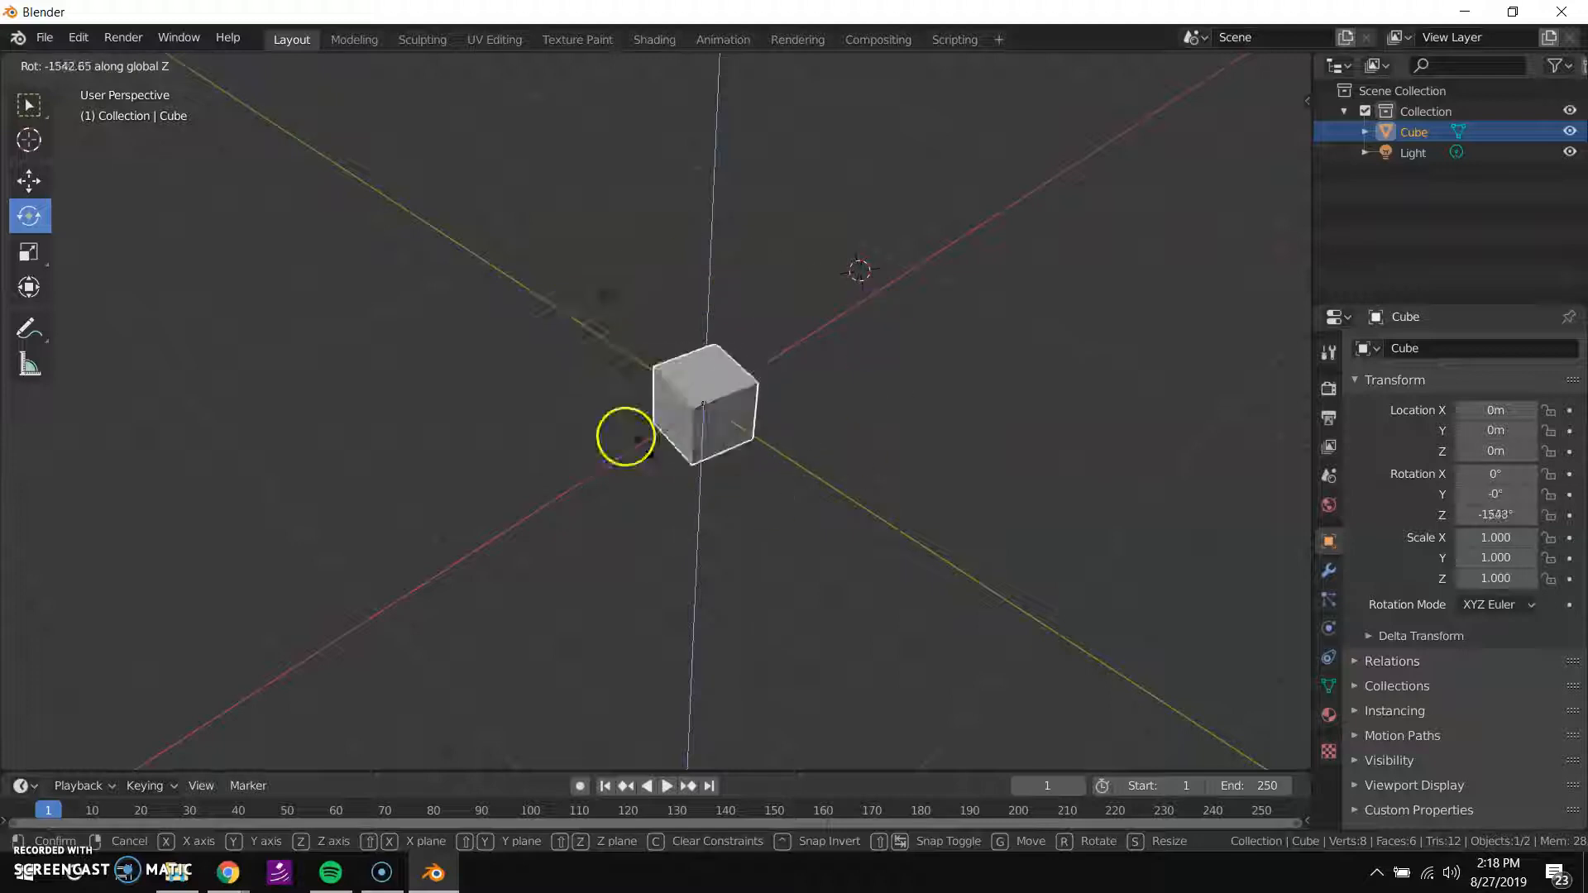
{"action": "right_click", "coordinate": [821, 378]}
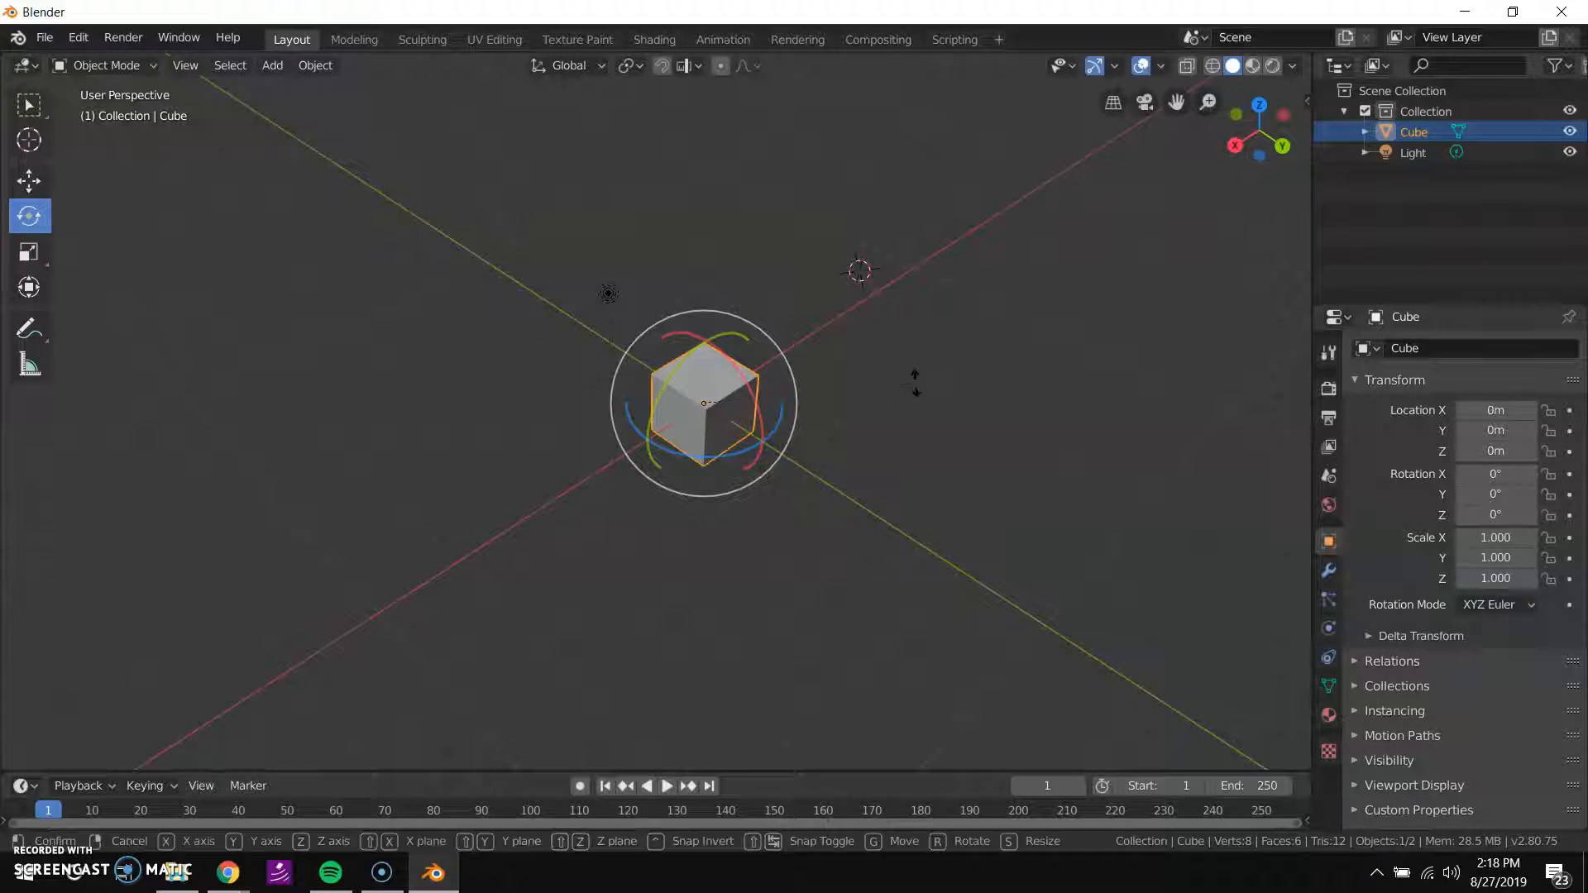
Rotate the cube exactly 30° around the global Z axis, undo the rotation and reselect the cube.
{"action": "type", "text": "rz"}
{"action": "type", "text": "30"}
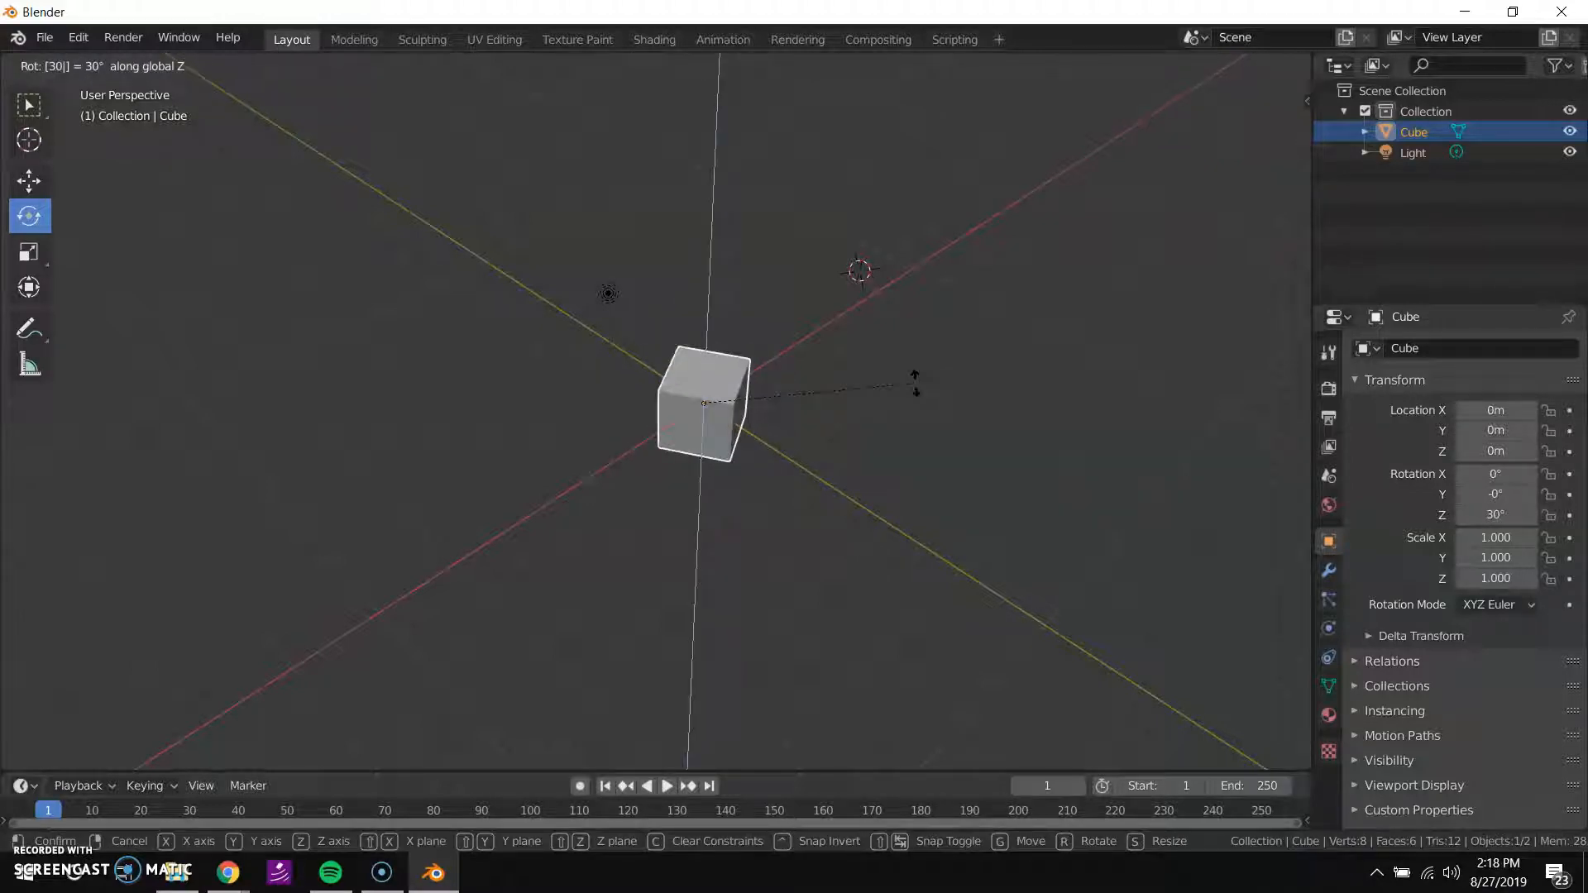
{"action": "key", "text": "Return"}
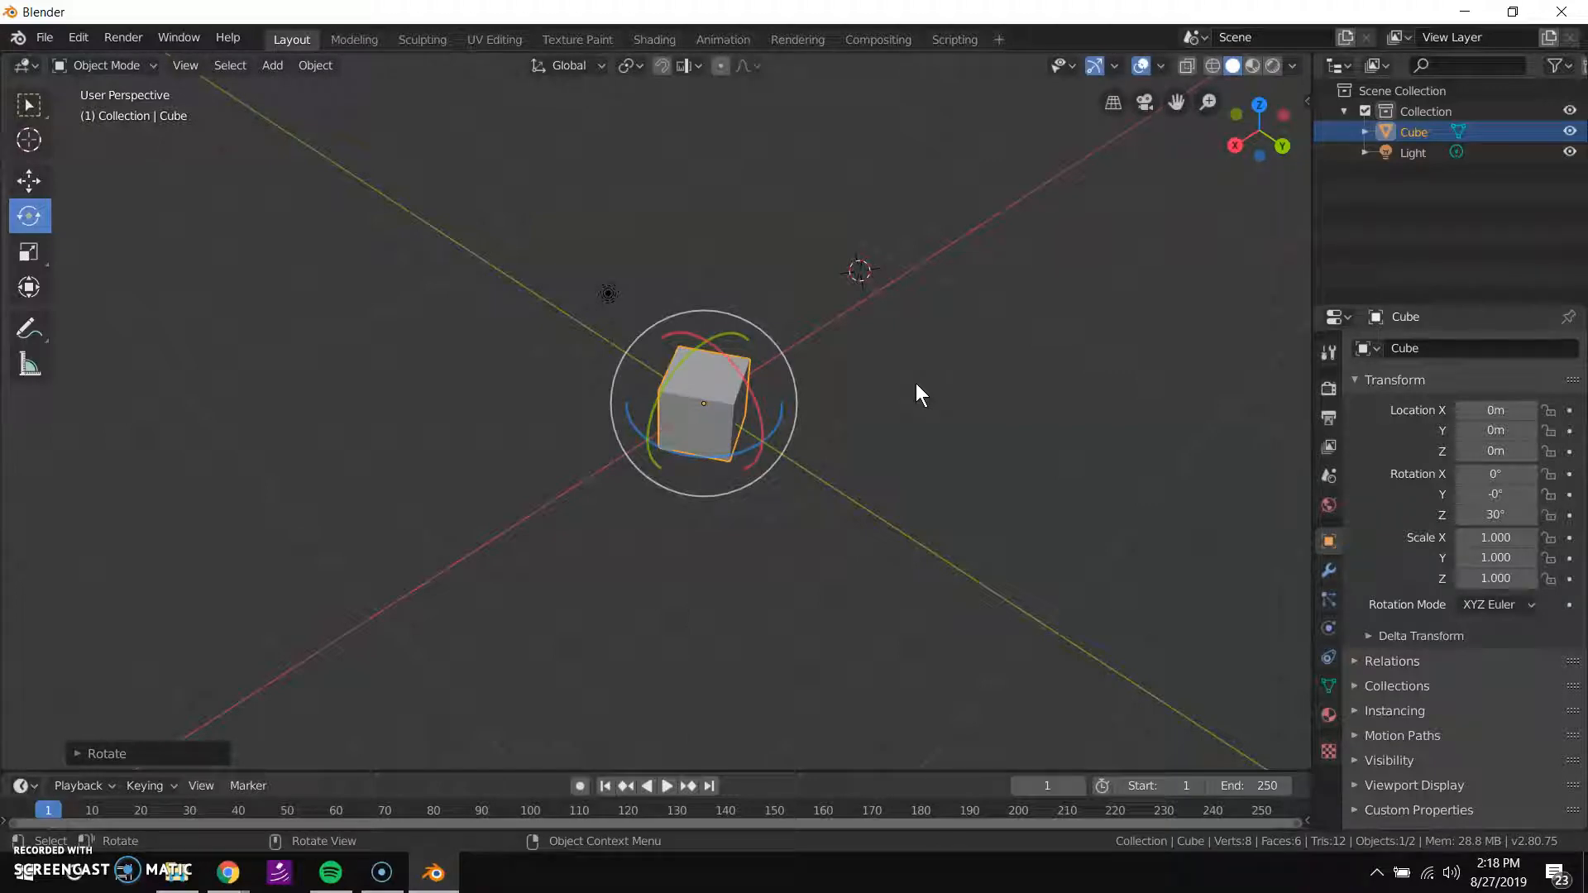
{"action": "left_click", "coordinate": [916, 383]}
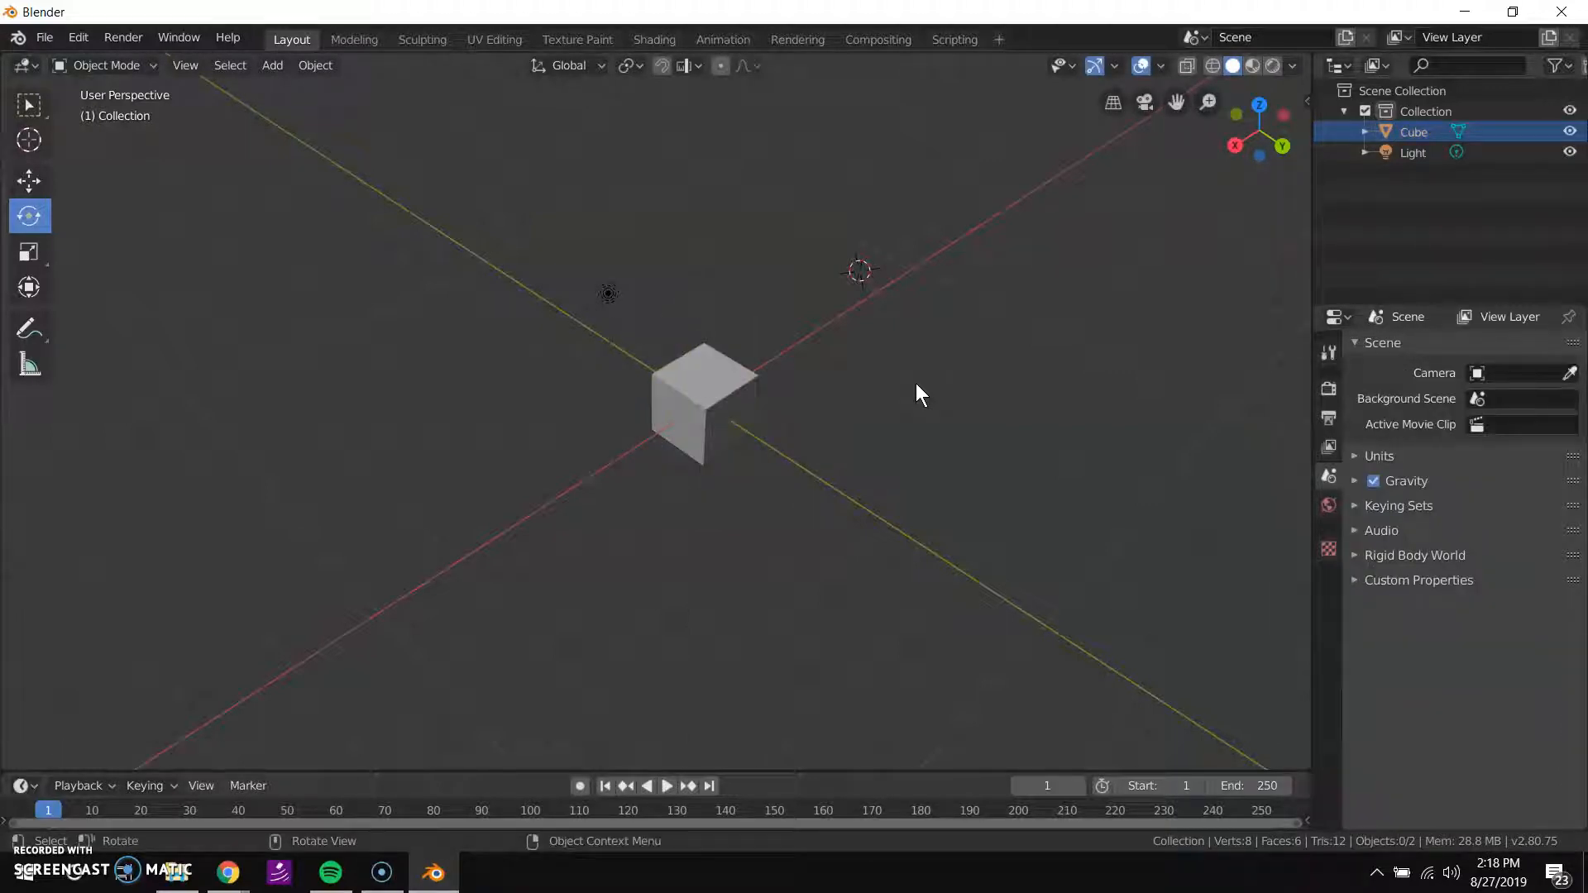
{"action": "left_click", "coordinate": [723, 356]}
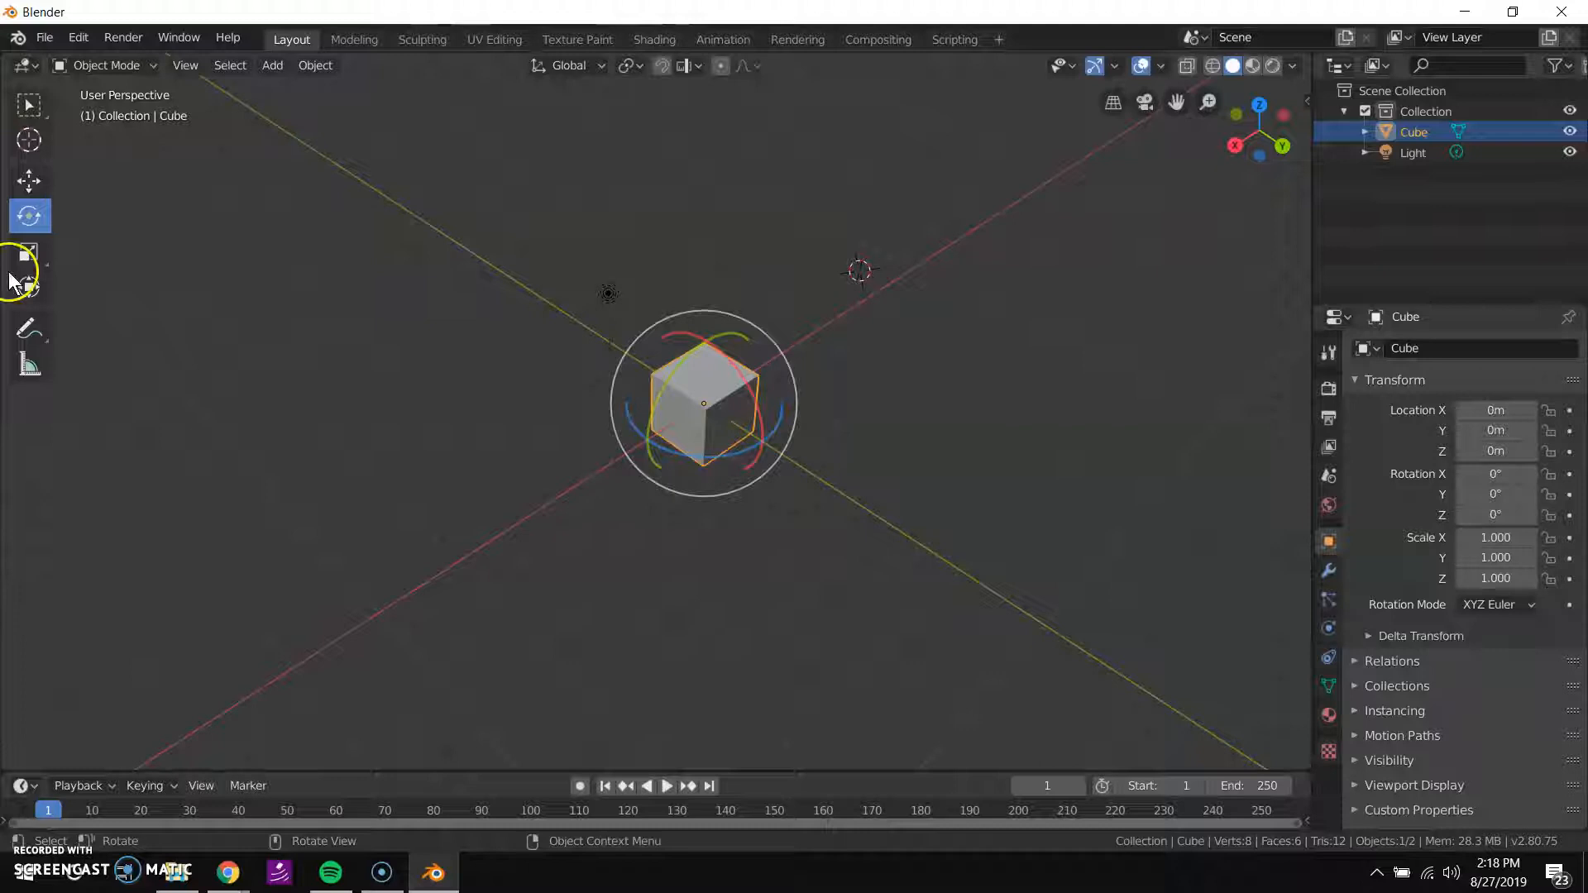
Stretch the cube along Z to a scale of about 3.93 with the Scale tool, and undo it.
{"action": "left_click", "coordinate": [29, 253]}
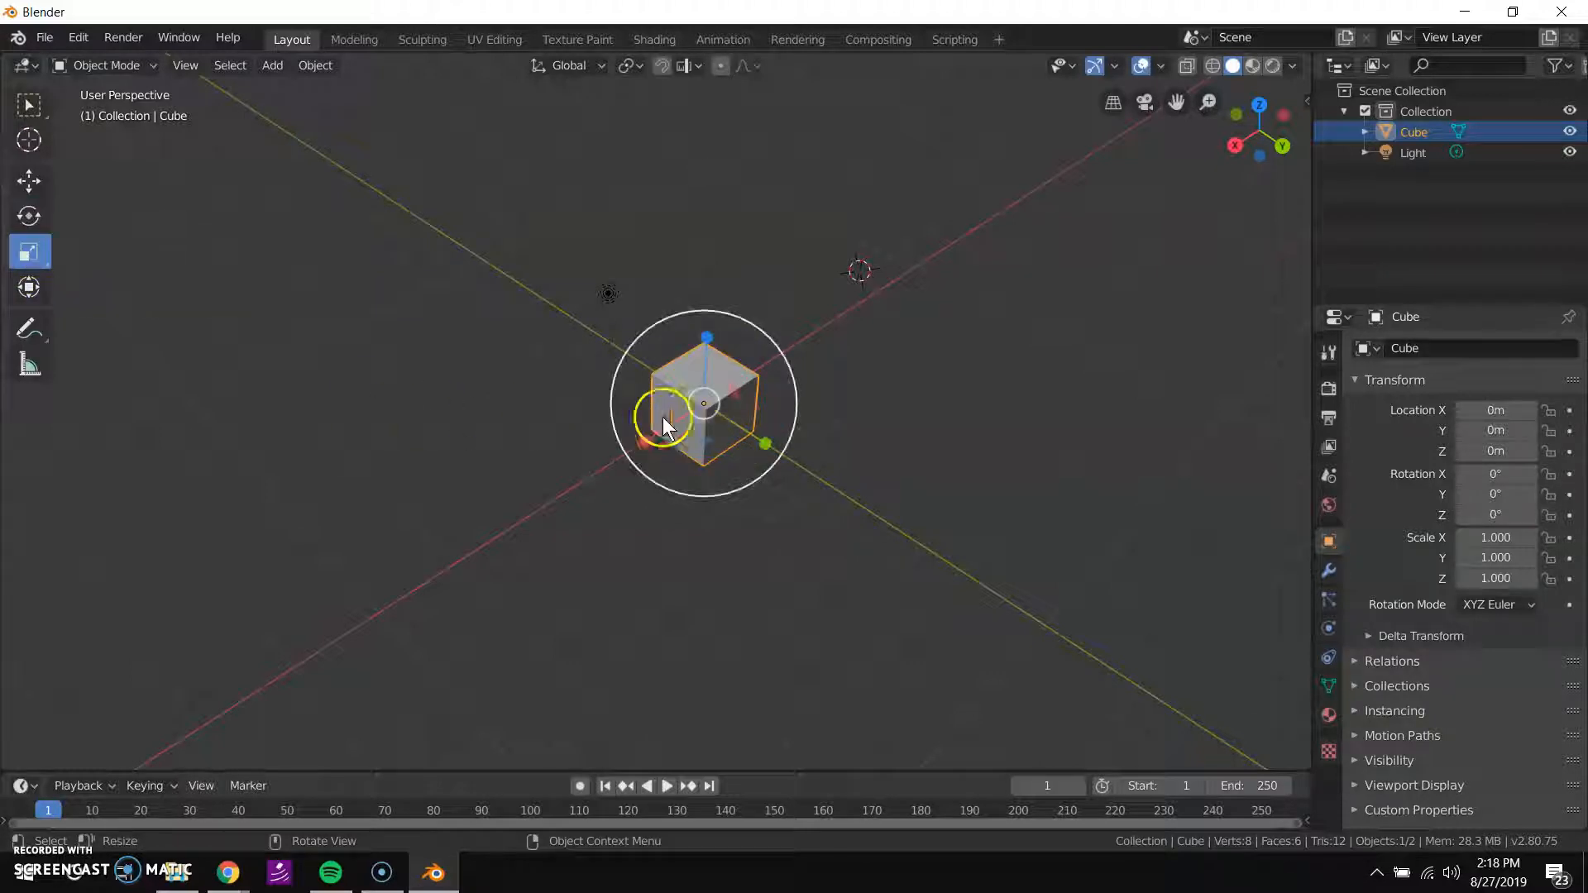
{"action": "left_click_drag", "start_coordinate": [710, 343], "coordinate": [731, 165]}
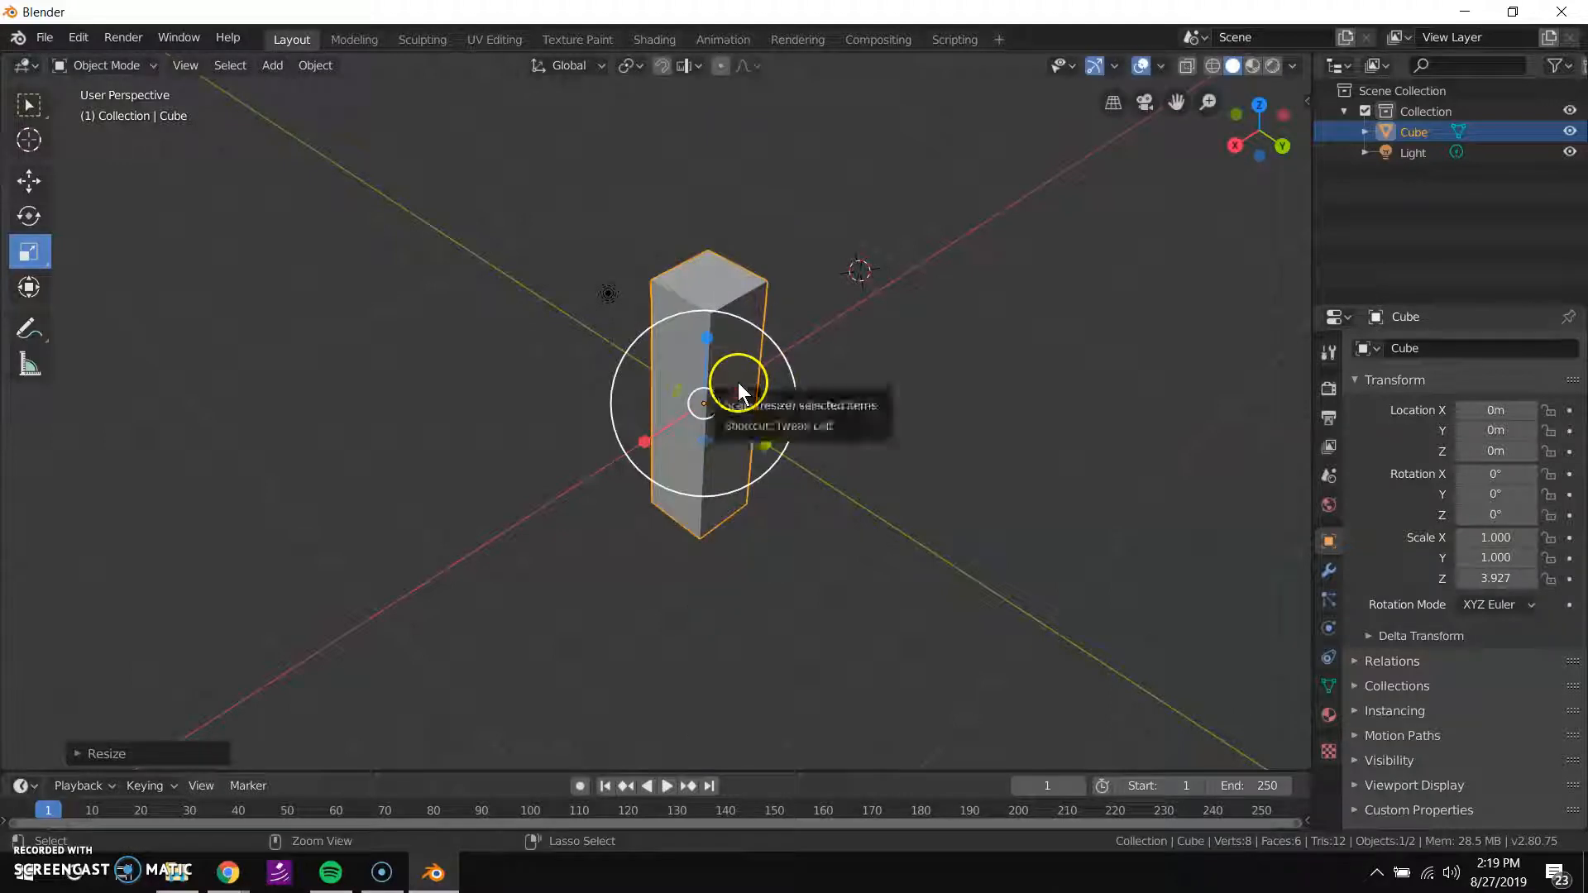
{"action": "key", "text": "ctrl+z"}
Try resizing the cube with other handles of the scale gizmo, undoing or cancelling each change.
{"action": "left_click_drag", "start_coordinate": [732, 412], "coordinate": [673, 330]}
{"action": "key", "text": "ctrl+z"}
{"action": "scroll", "coordinate": [728, 402], "scroll_direction": "up", "scroll_amount": 5}
{"action": "key", "text": "ctrl+z"}
{"action": "left_click", "coordinate": [746, 322]}
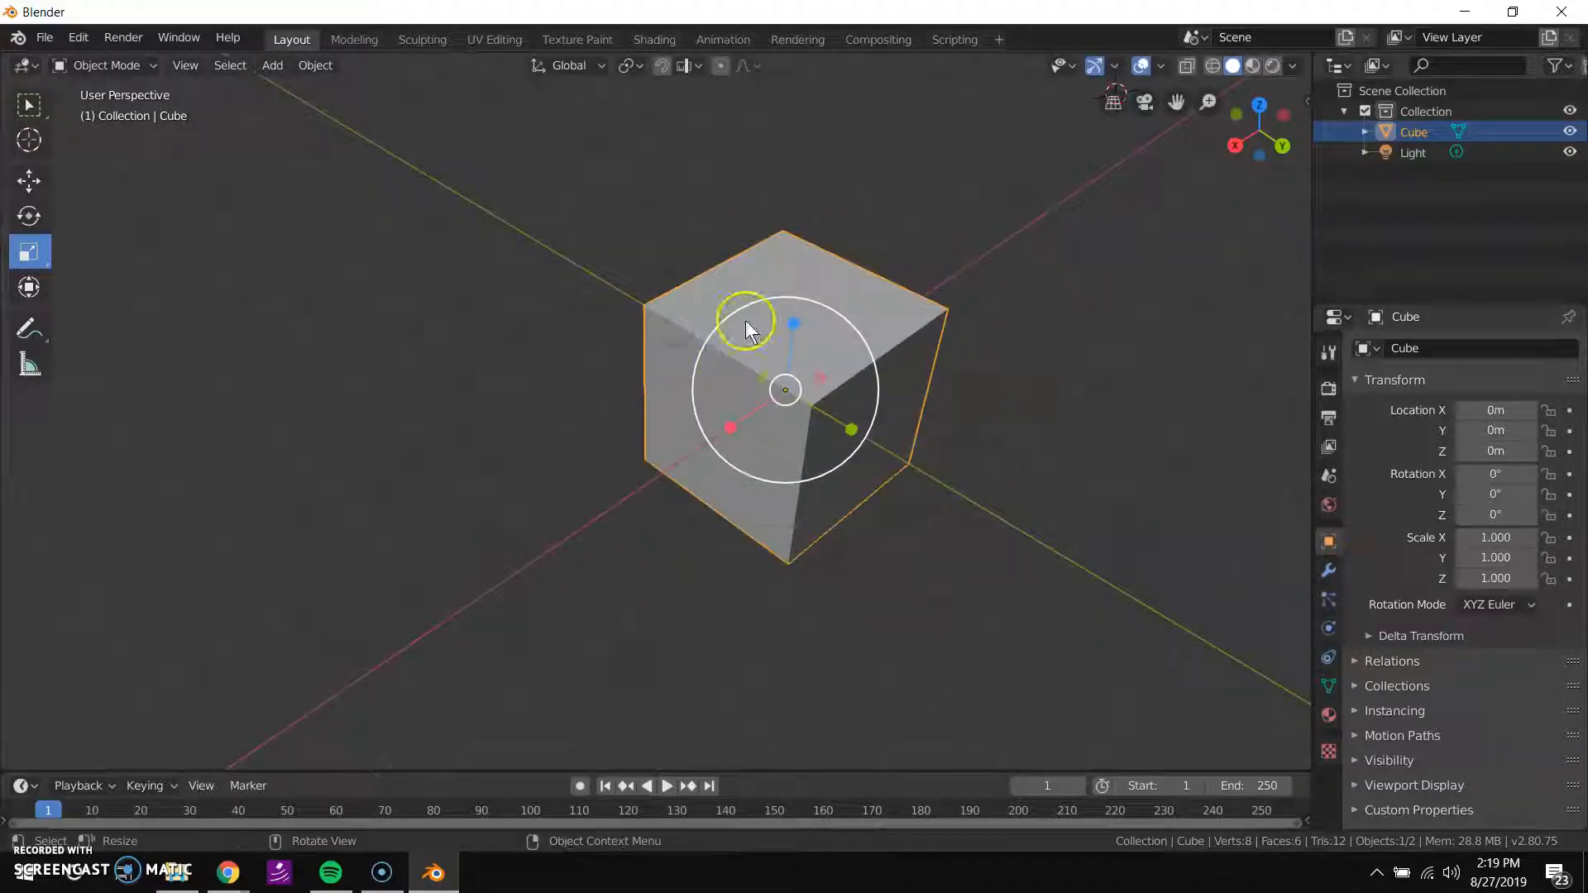
{"action": "scroll", "coordinate": [747, 329], "scroll_direction": "down", "scroll_amount": 4}
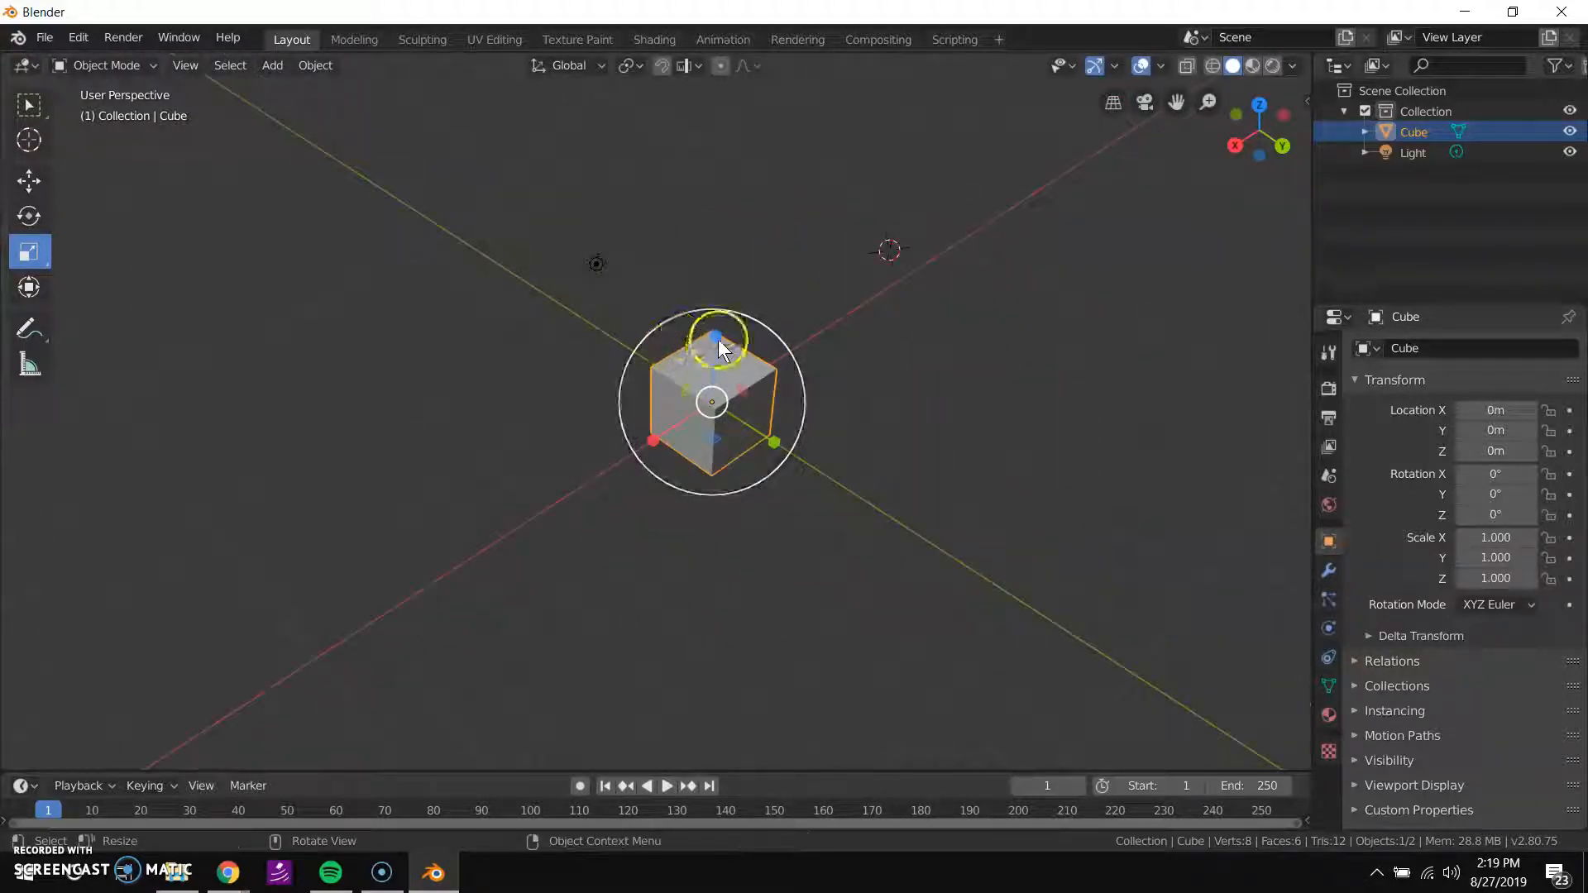
{"action": "left_click_drag", "start_coordinate": [653, 377], "coordinate": [578, 255]}
{"action": "right_click", "coordinate": [578, 256]}
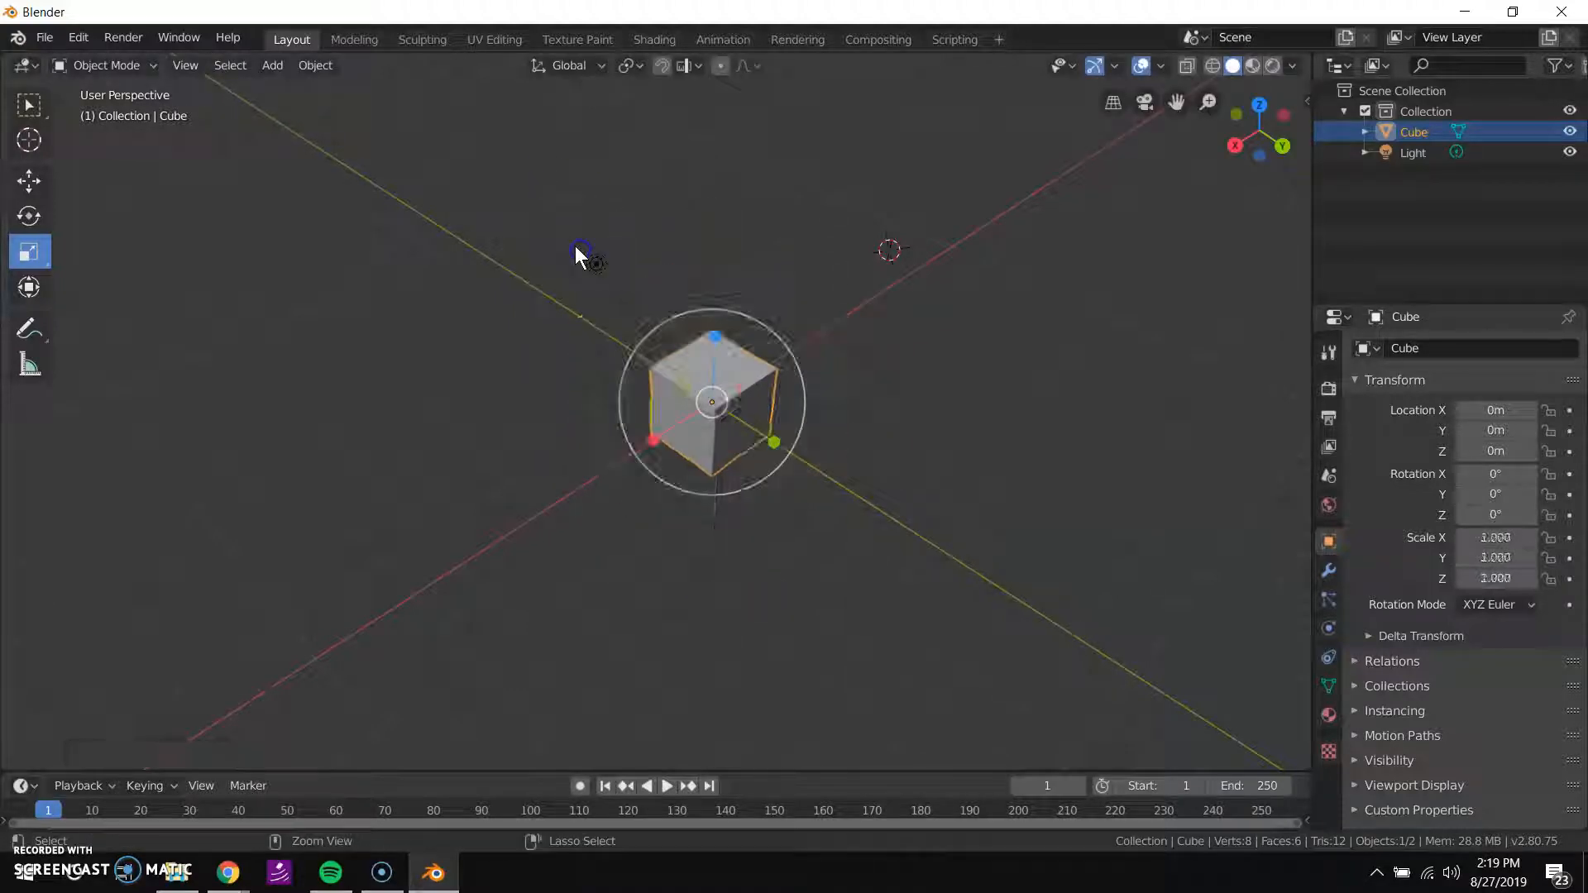
Switch to the combined Transform tool and deselect the cube.
{"action": "left_click", "coordinate": [46, 294]}
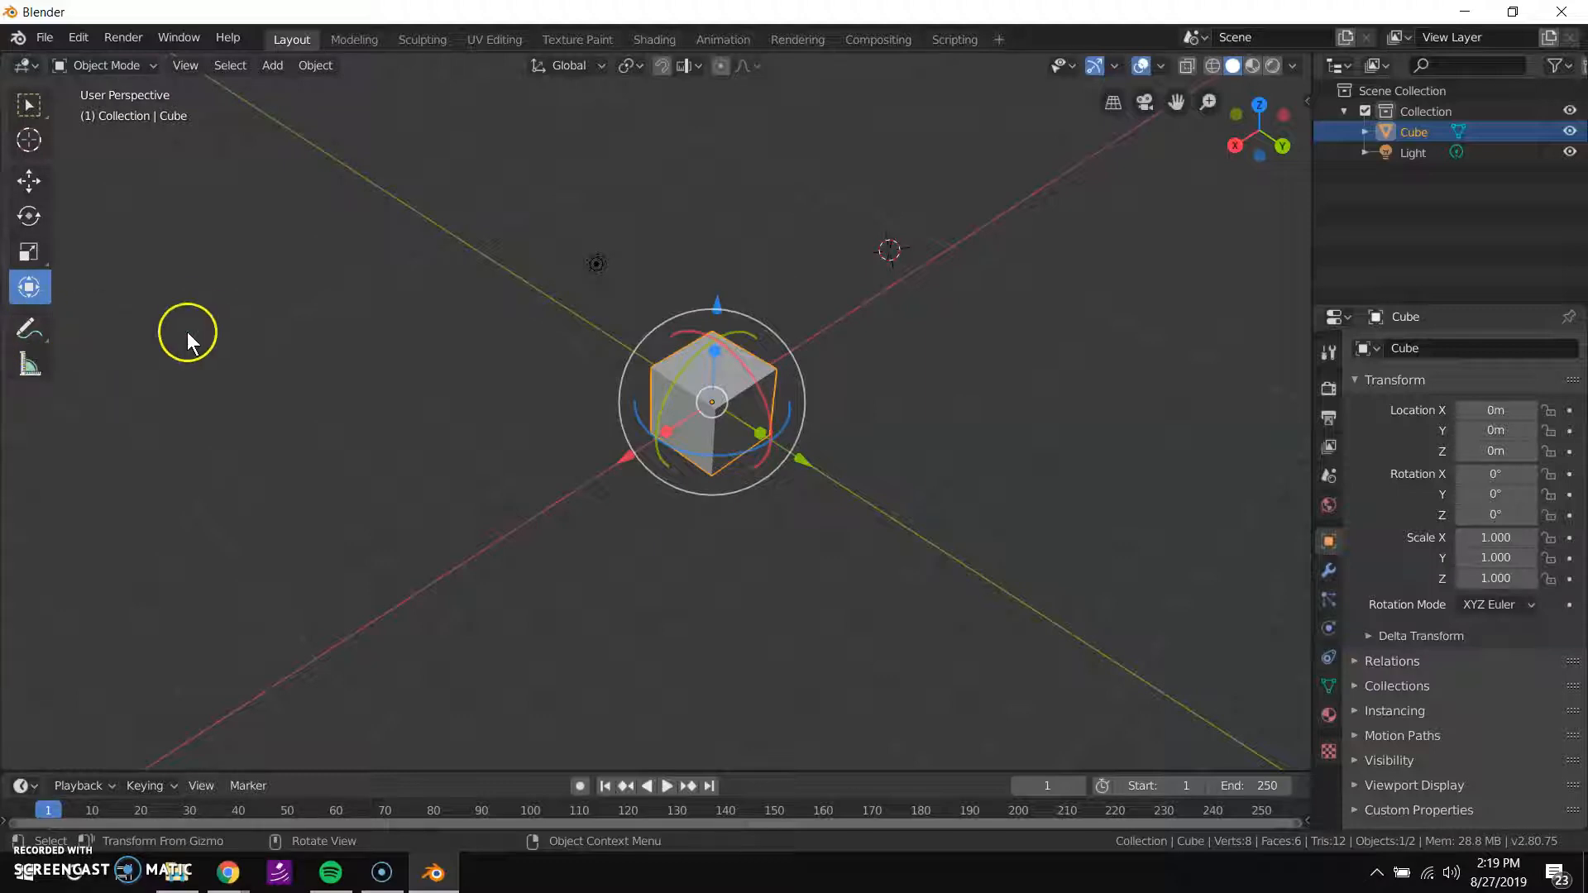
{"action": "left_click", "coordinate": [487, 438]}
{"action": "middle_click_drag", "start_coordinate": [460, 513], "coordinate": [582, 478]}
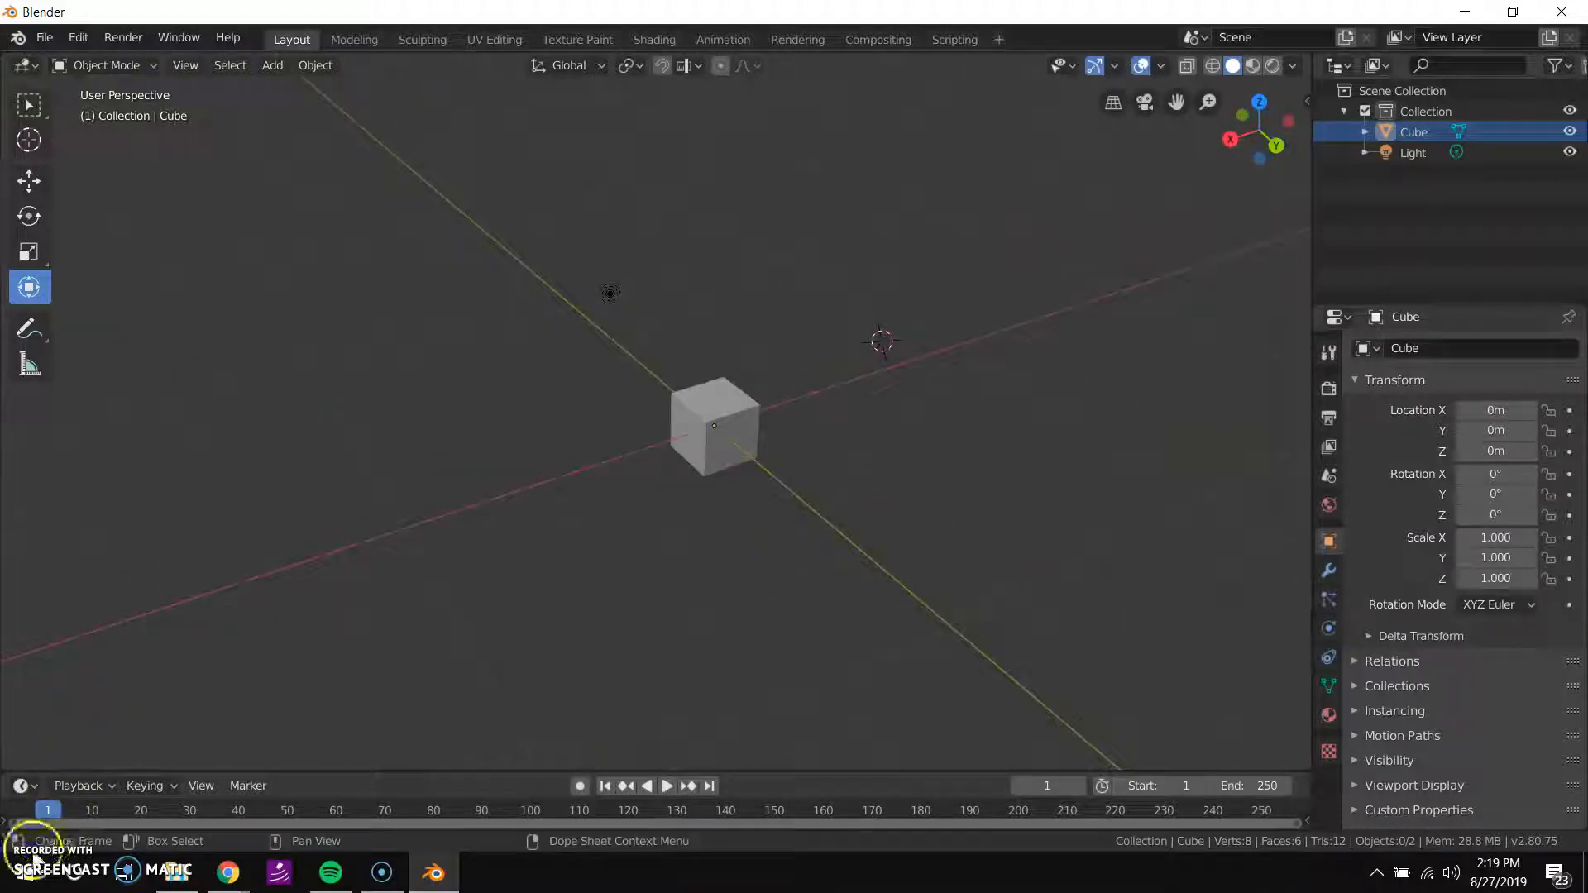